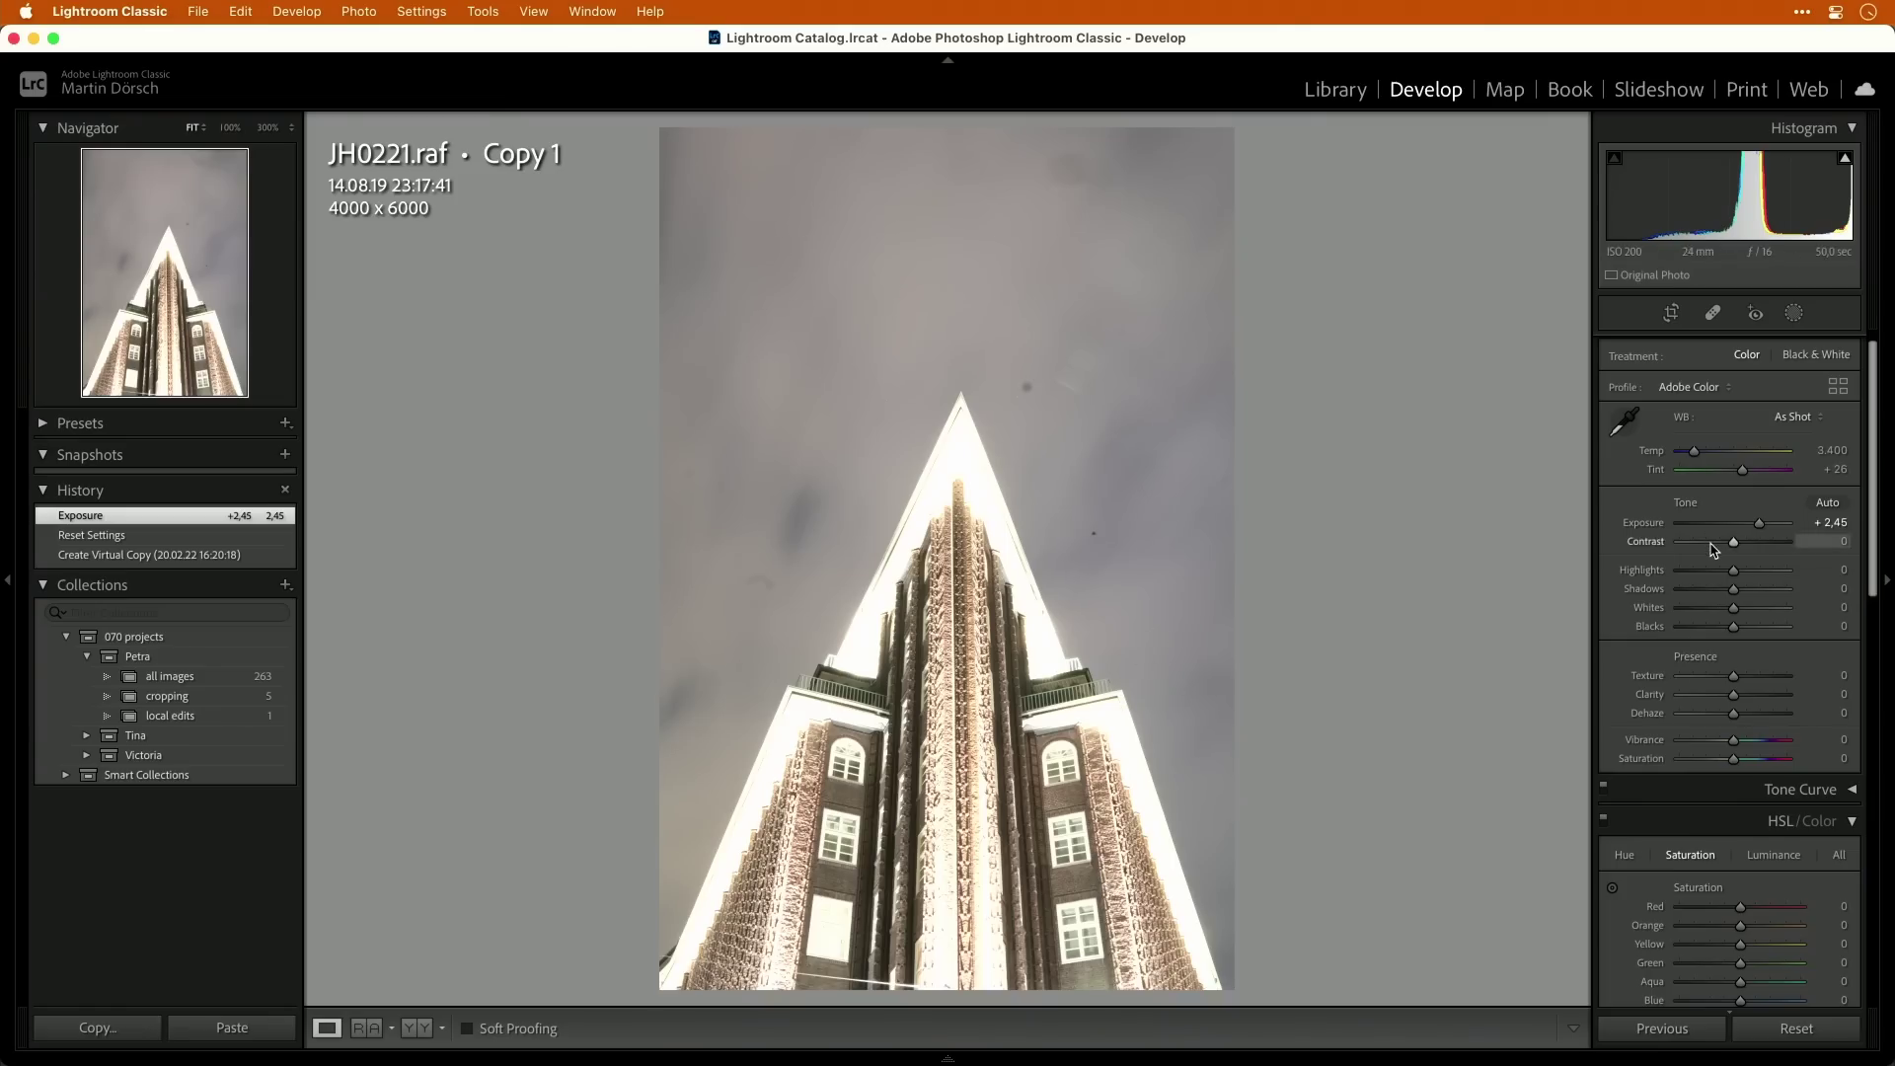
Reset the photo's develop settings and raise the Exposure to +2.85.
click(1798, 1029)
drag(1755, 523, 1768, 524)
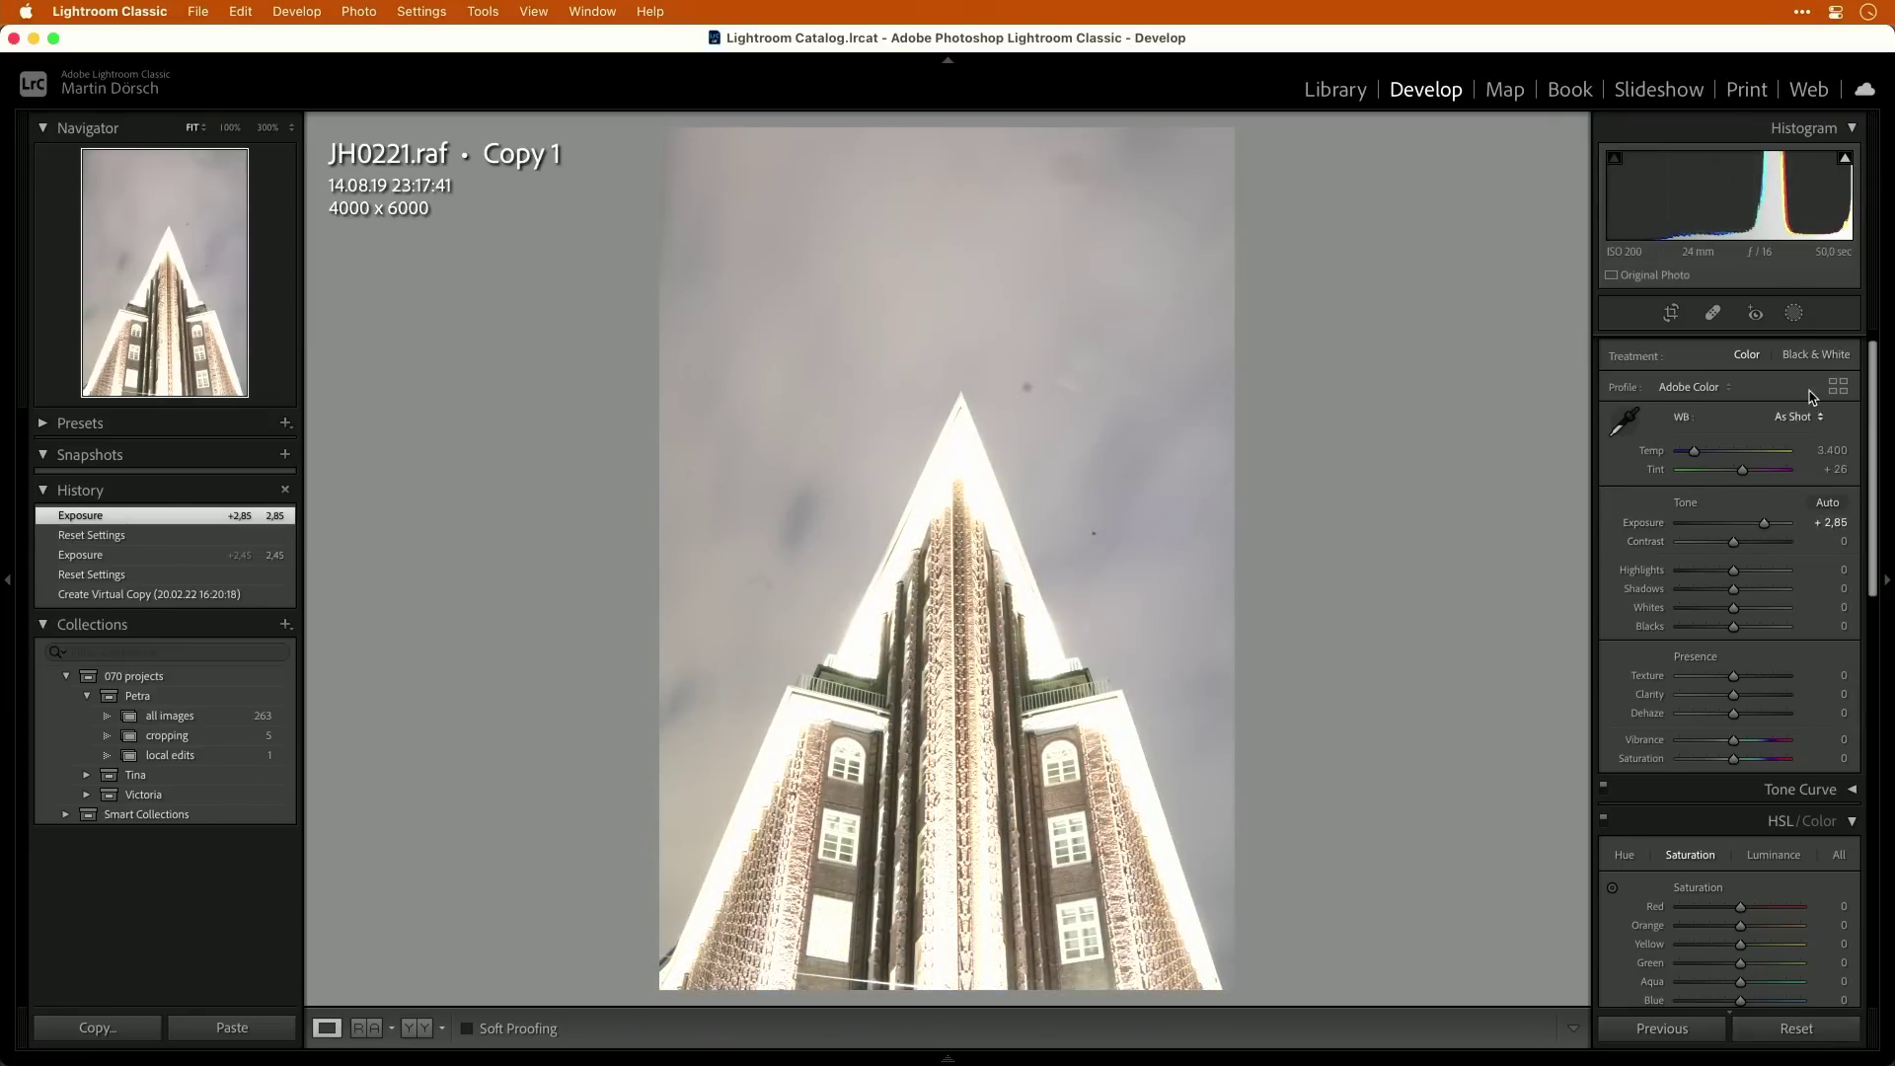
Start spot removal in Heal mode, compare the photo with and without spot visualization, and raise the visualization threshold.
click(1712, 314)
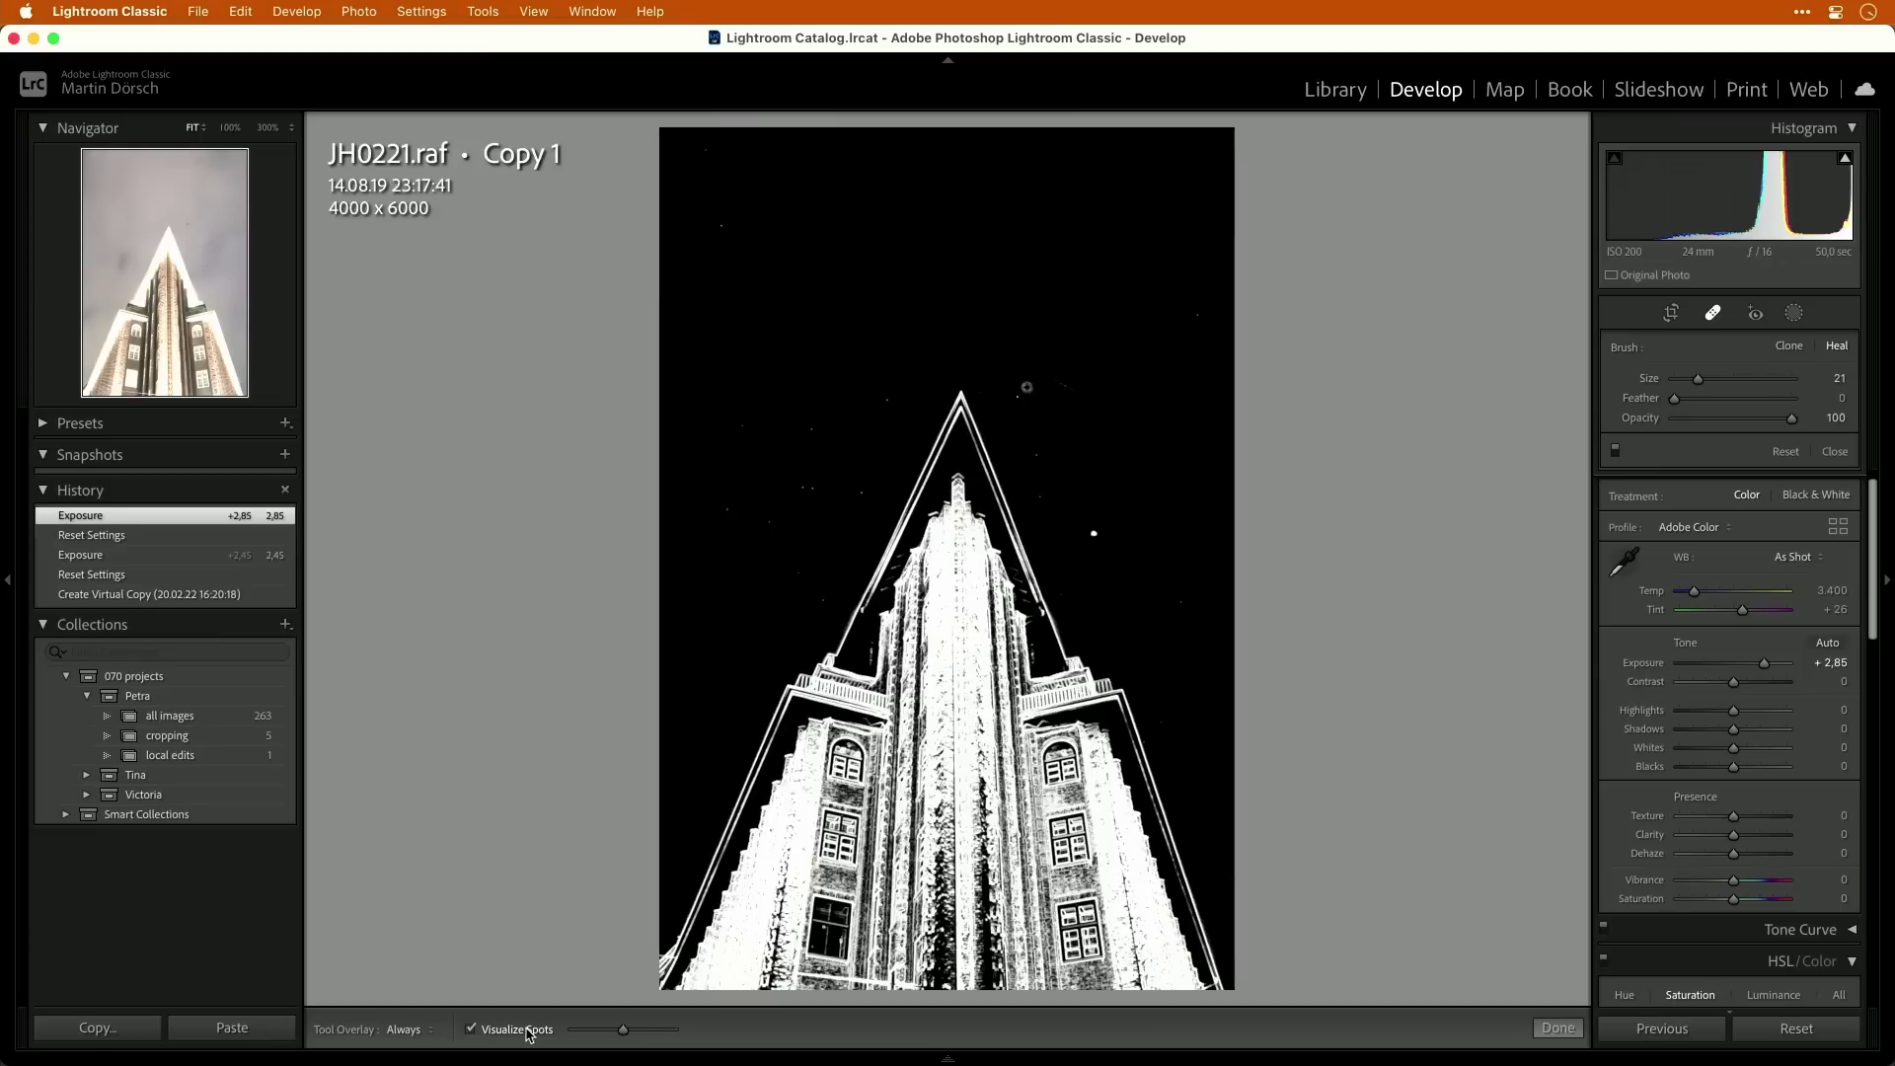
click(471, 1029)
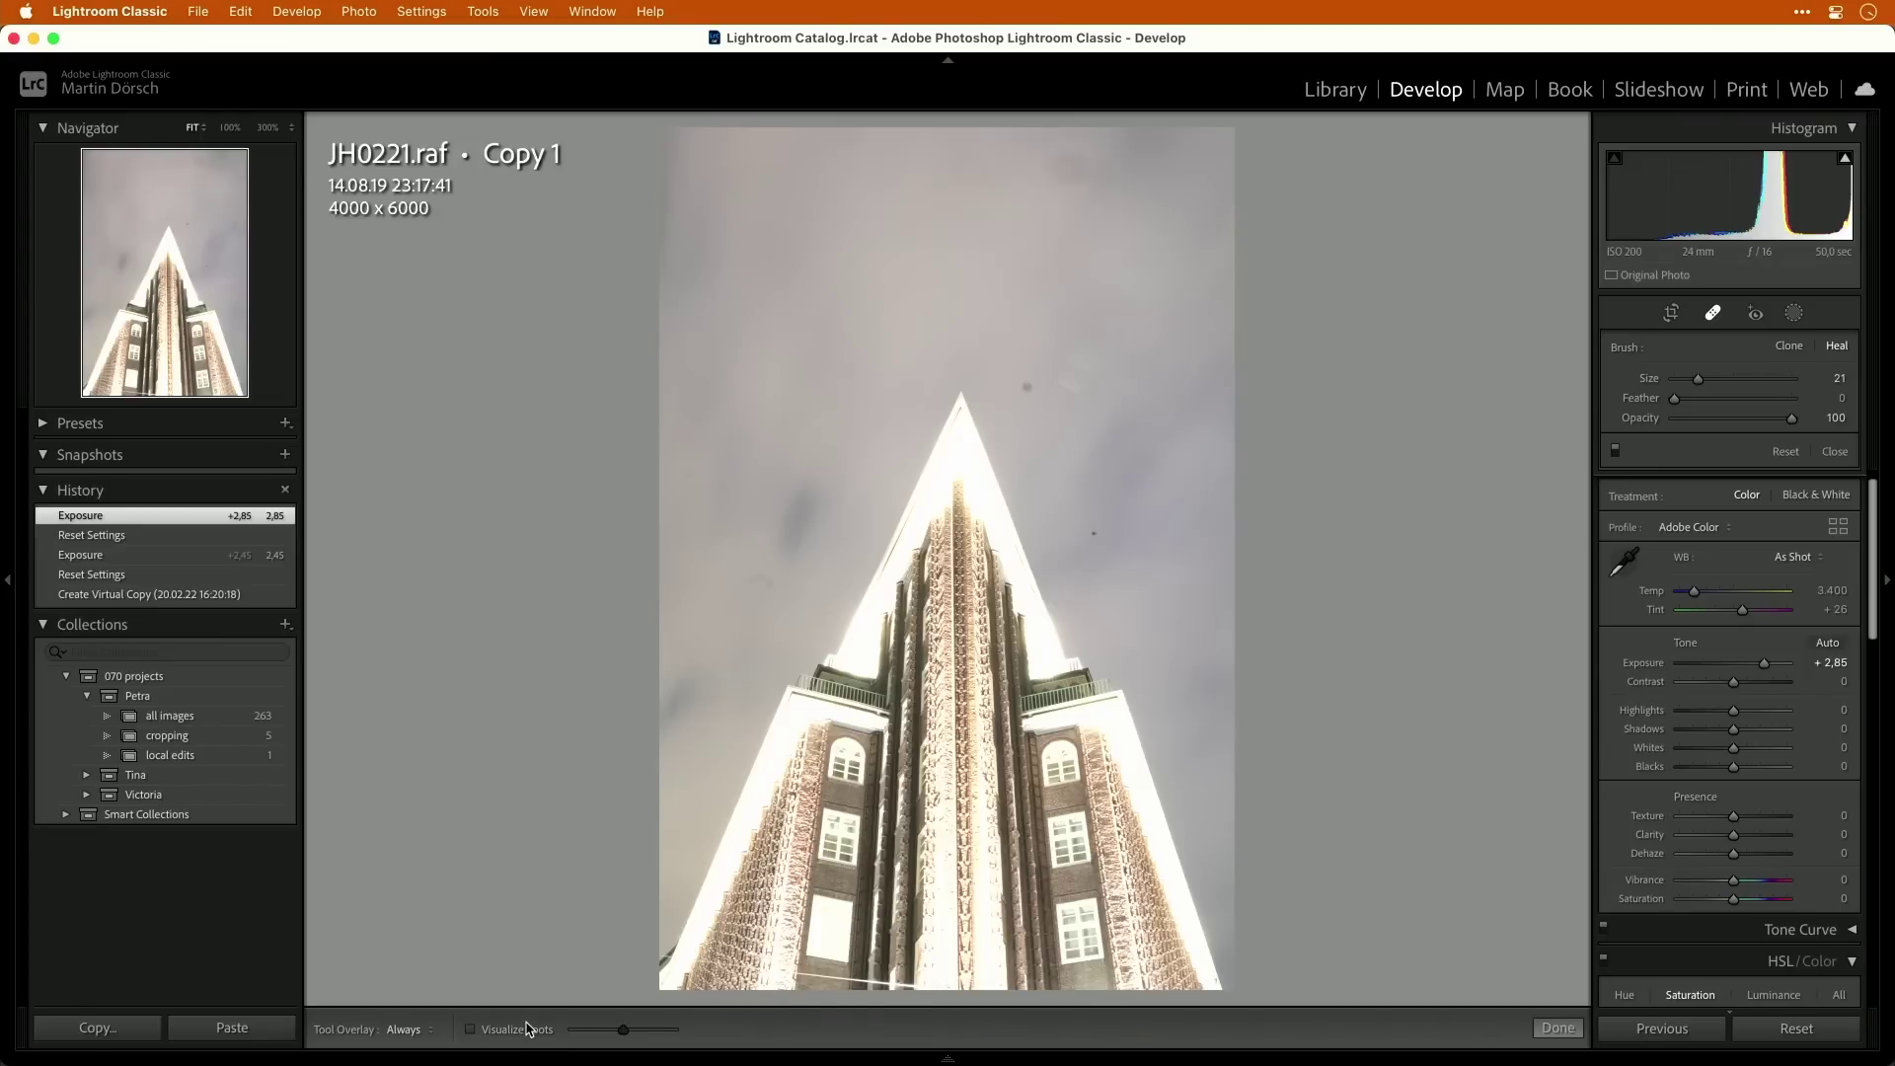
click(528, 1029)
click(528, 1029)
click(528, 1029)
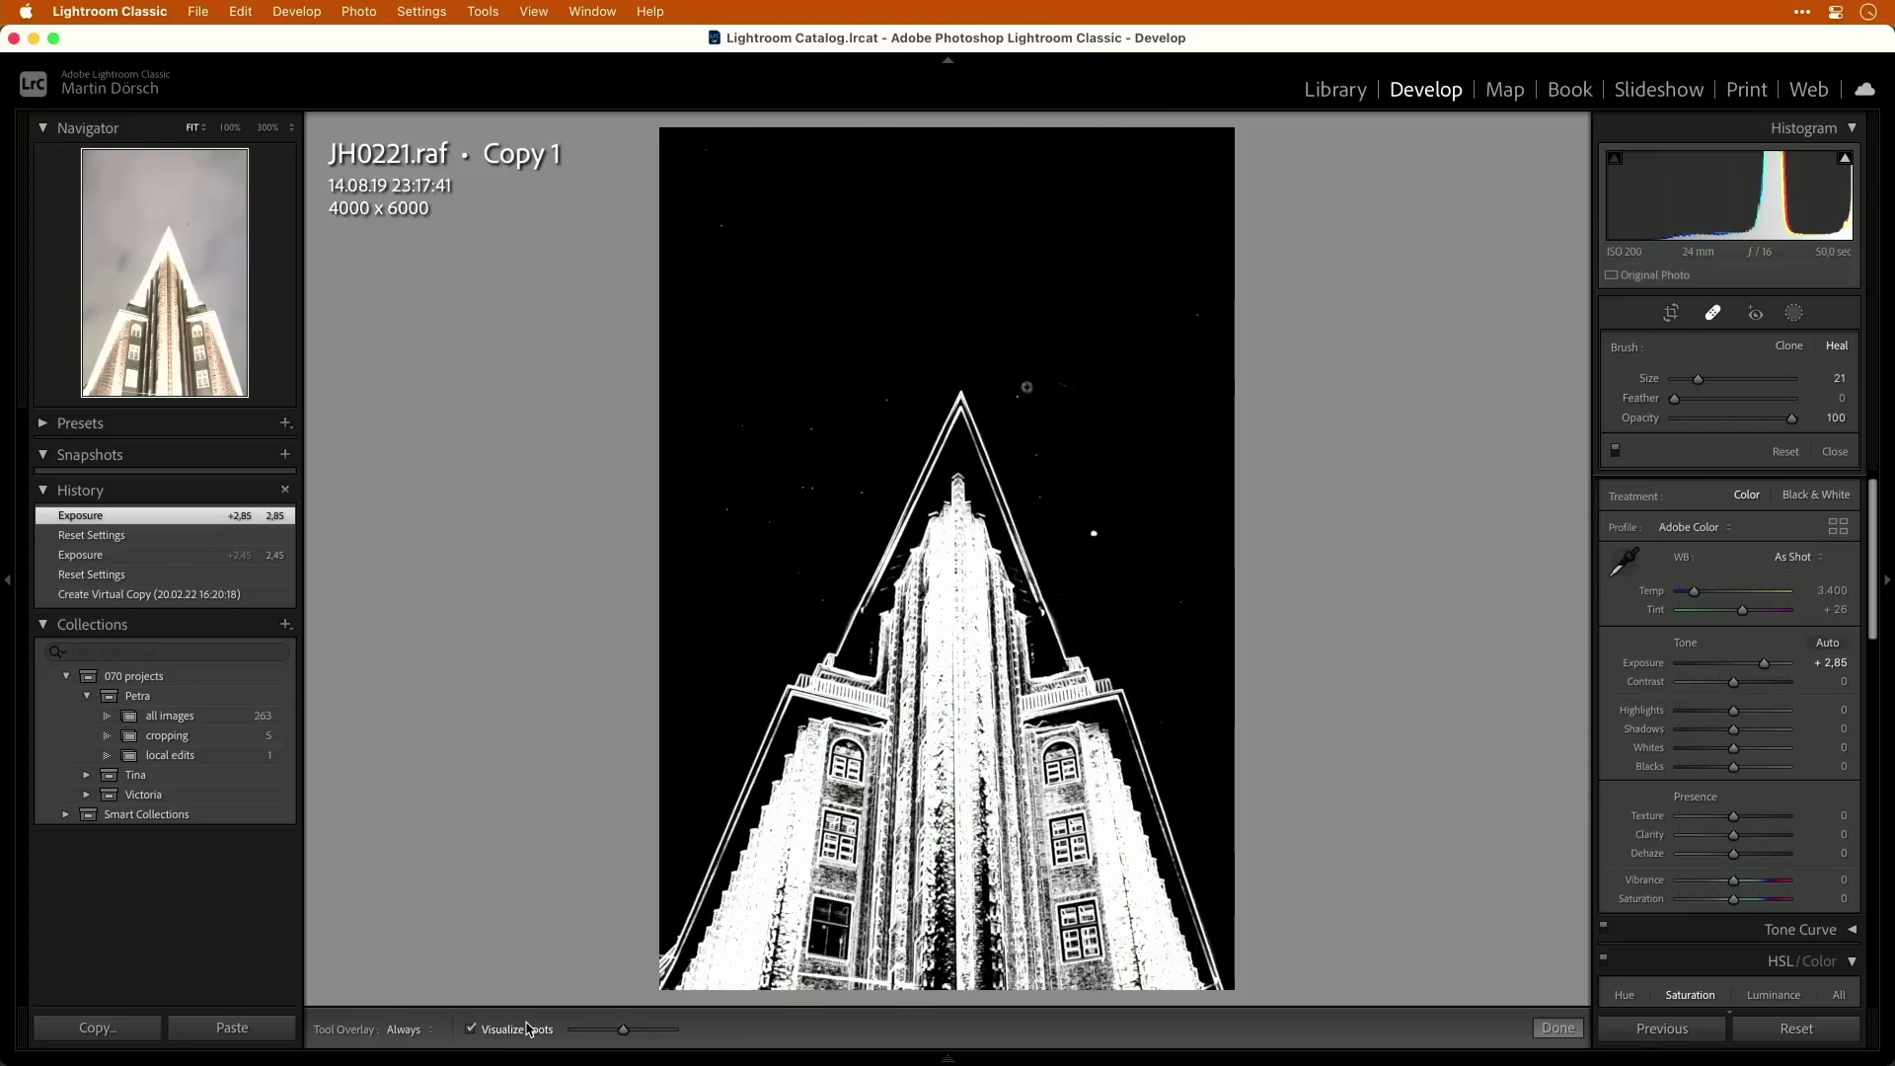
click(528, 1029)
click(528, 1029)
mouse_move(619, 1030)
mouse_down()
mouse_move(577, 1031)
mouse_move(656, 1030)
mouse_up()
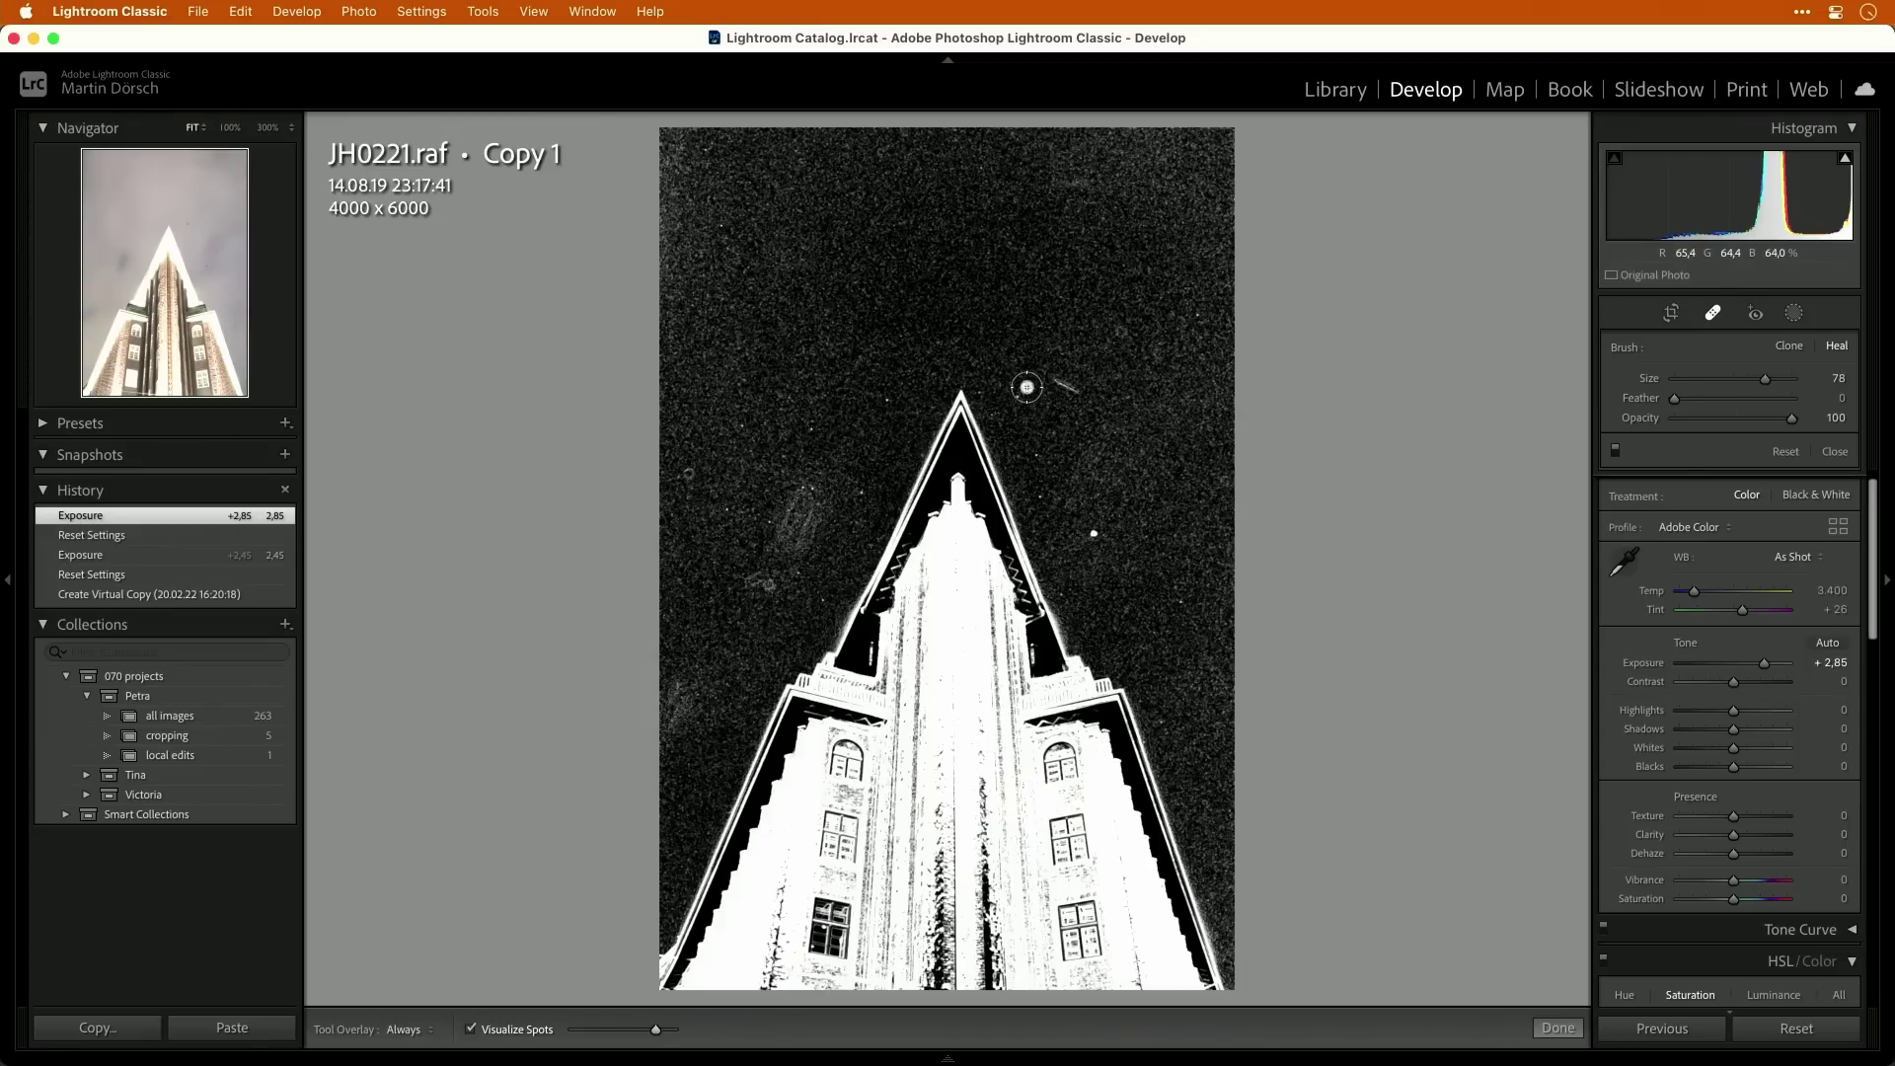
Heal the two large dust spots to the right of the spire and the streak between them using brush size 78.
click(1025, 388)
click(1093, 535)
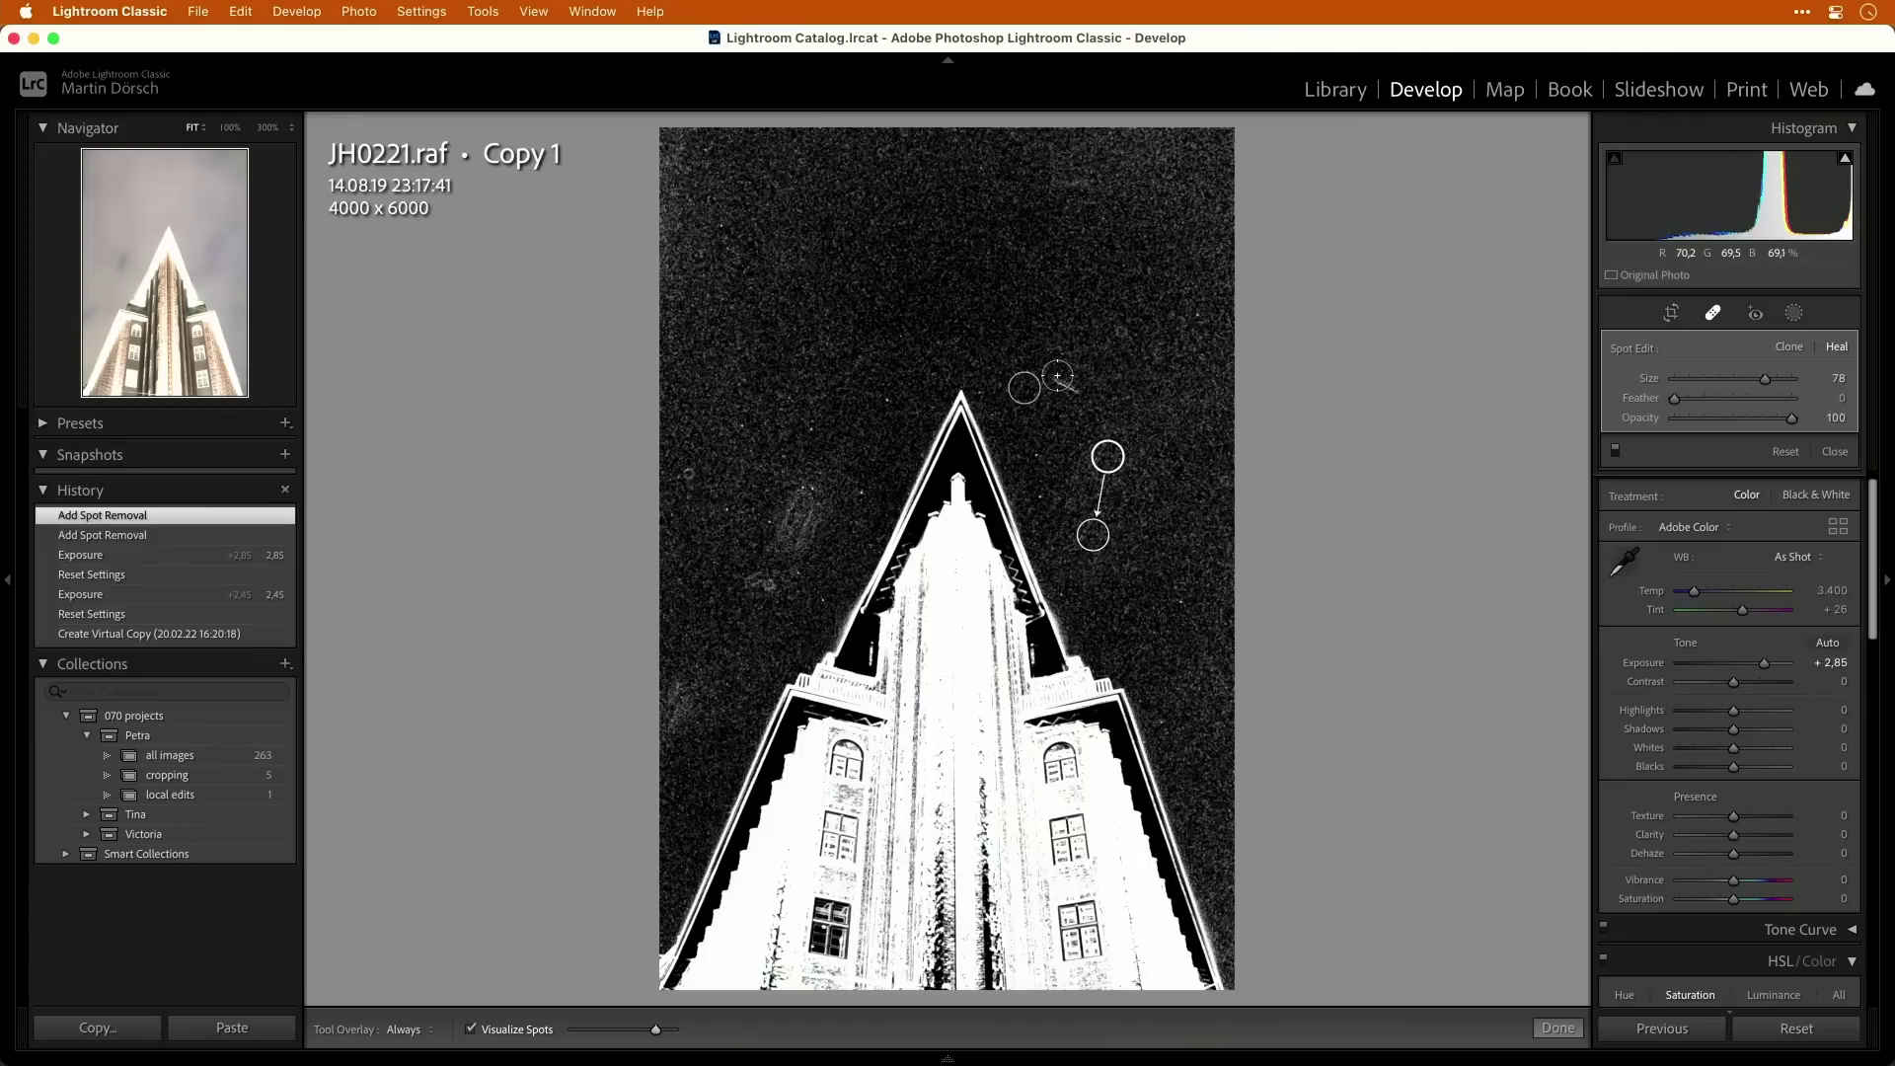
key(a)
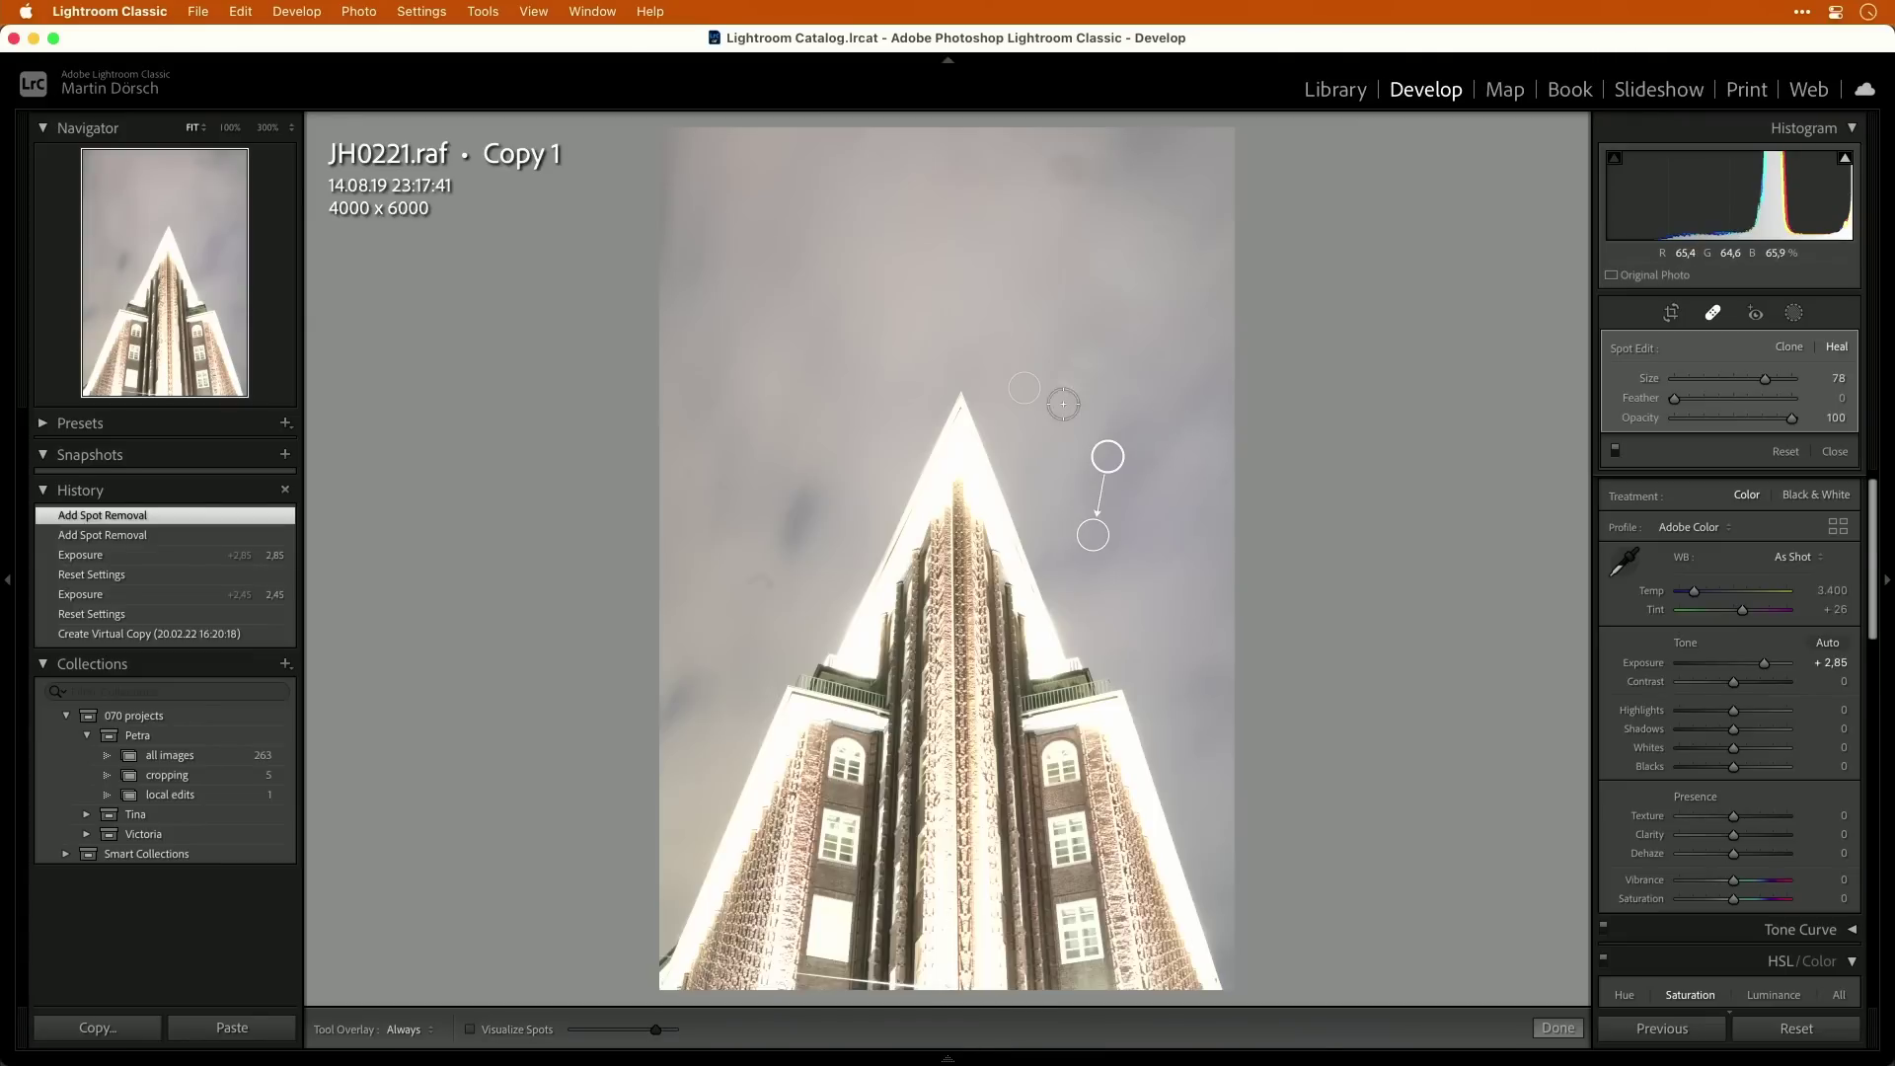
key(z)
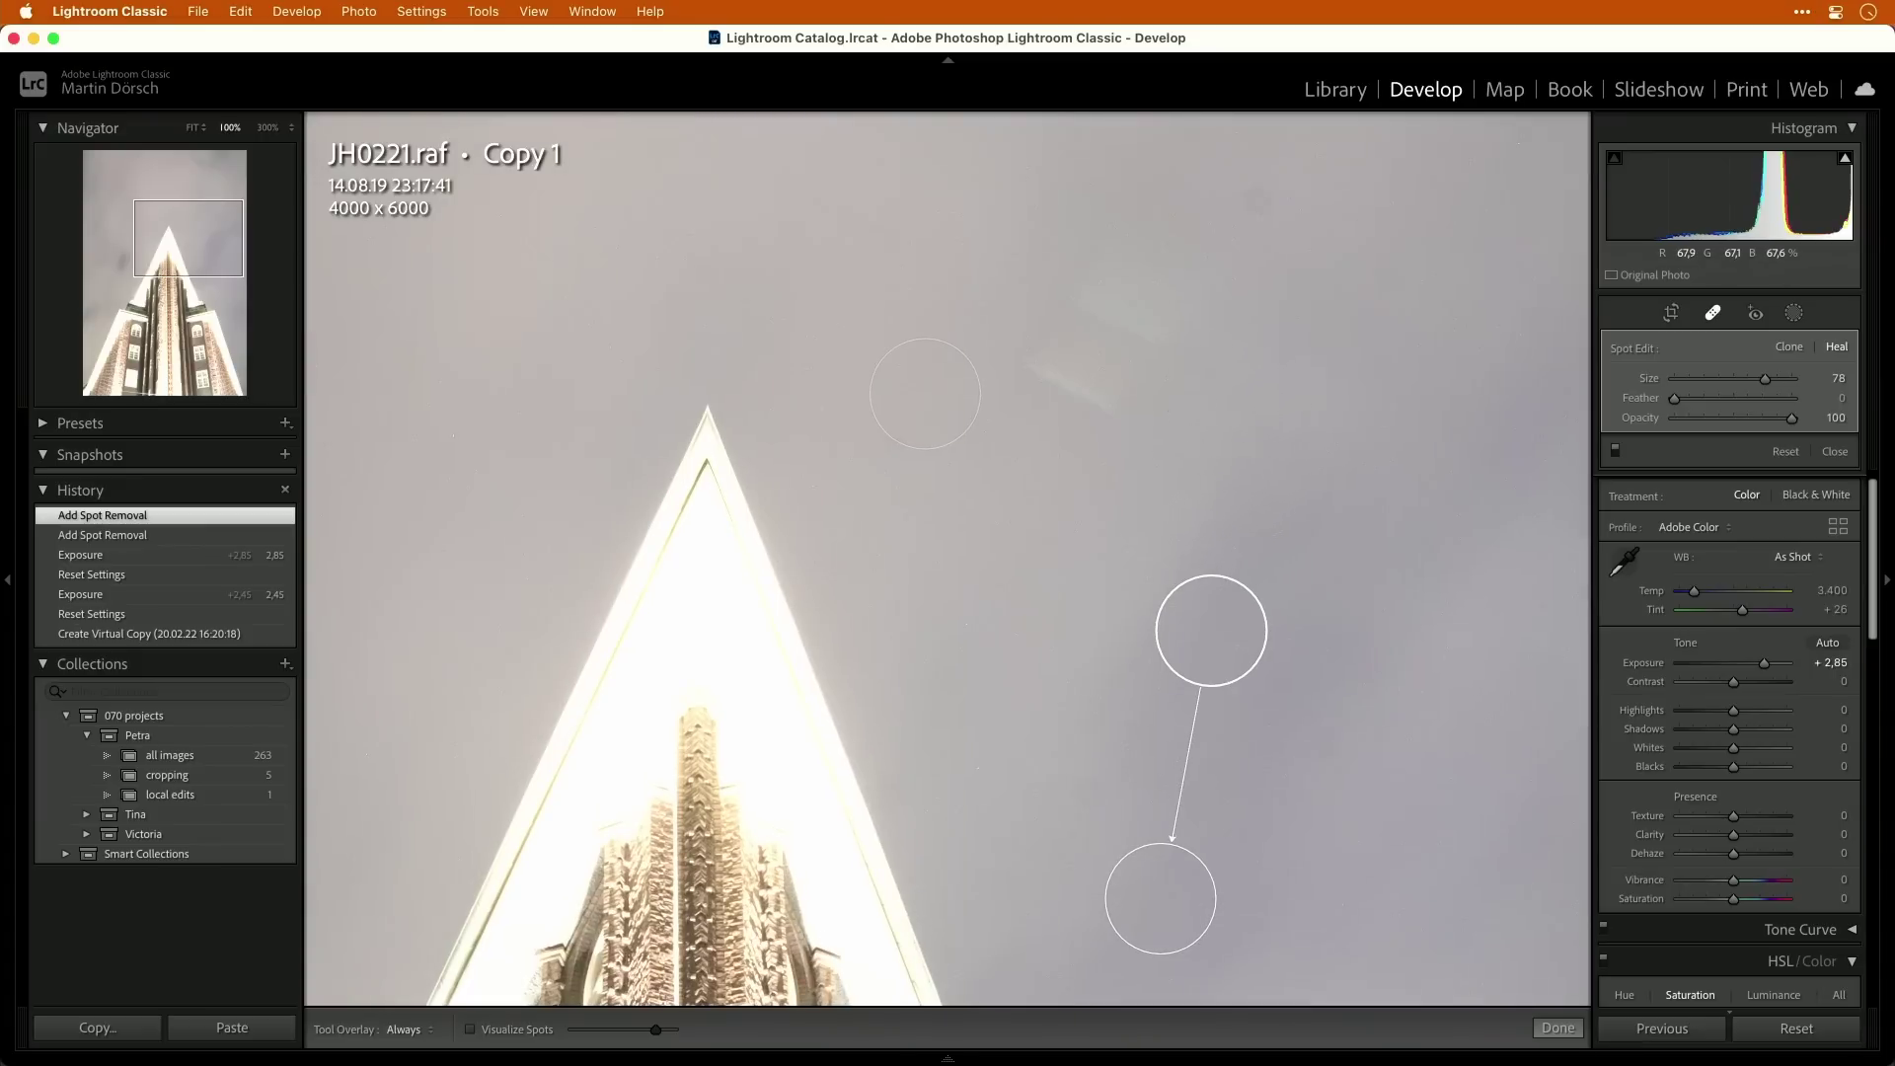
drag(1046, 363, 1093, 395)
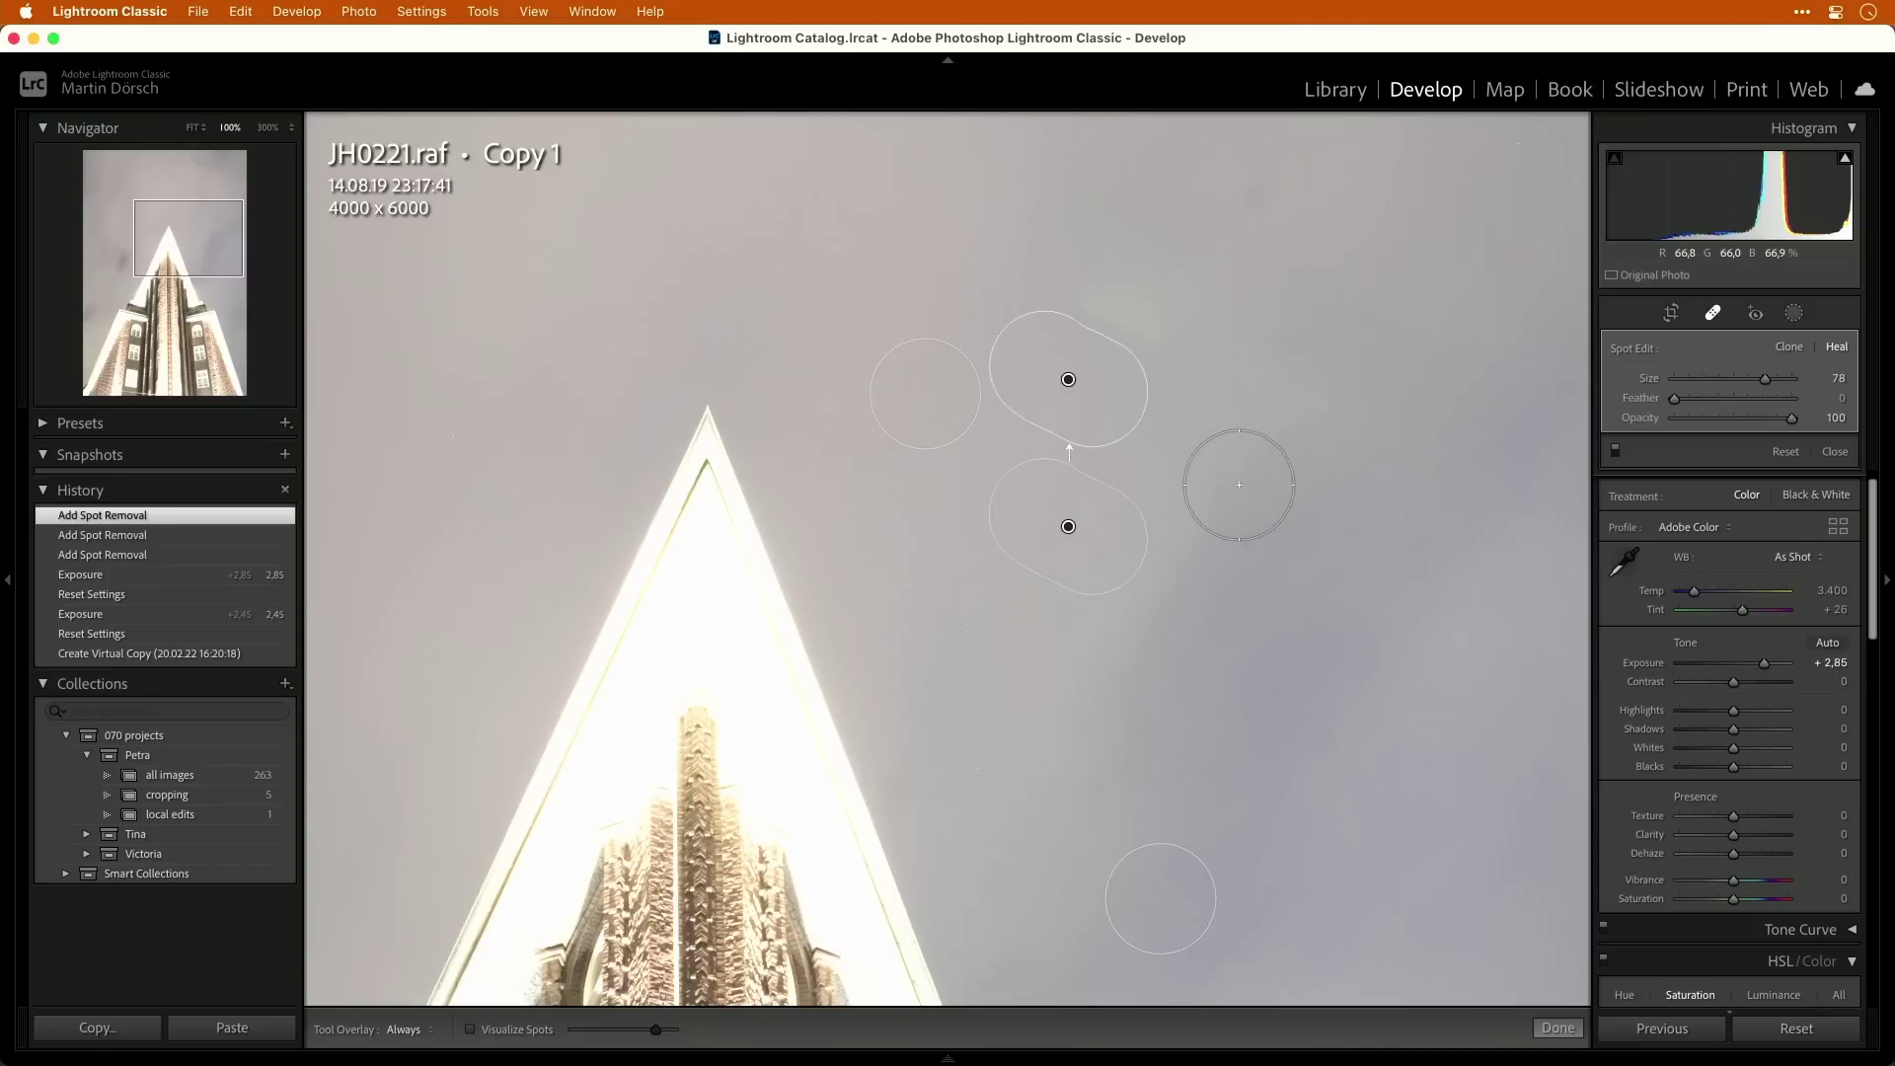
click(1228, 542)
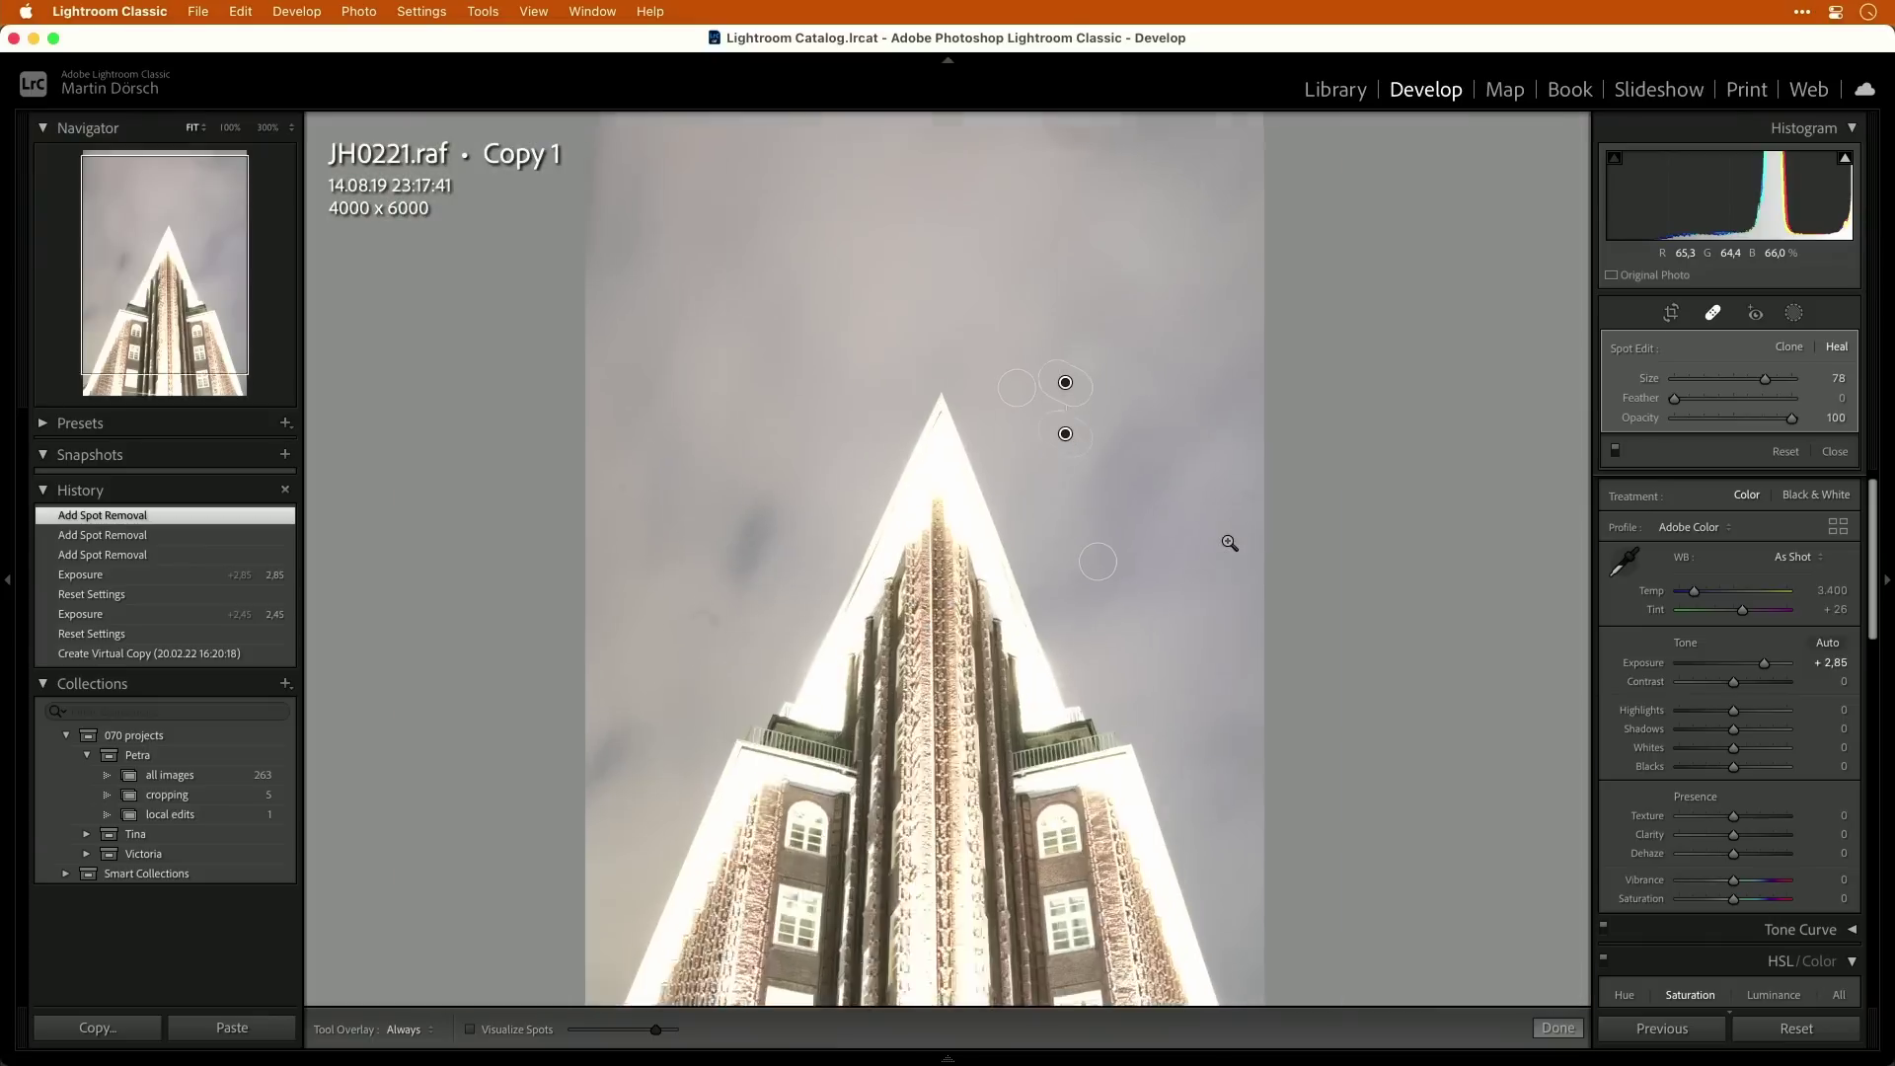
Heal the smudge in the sky left of the spire and, with spots visualized, the dust spot near the photo's left edge.
click(752, 582)
key(a)
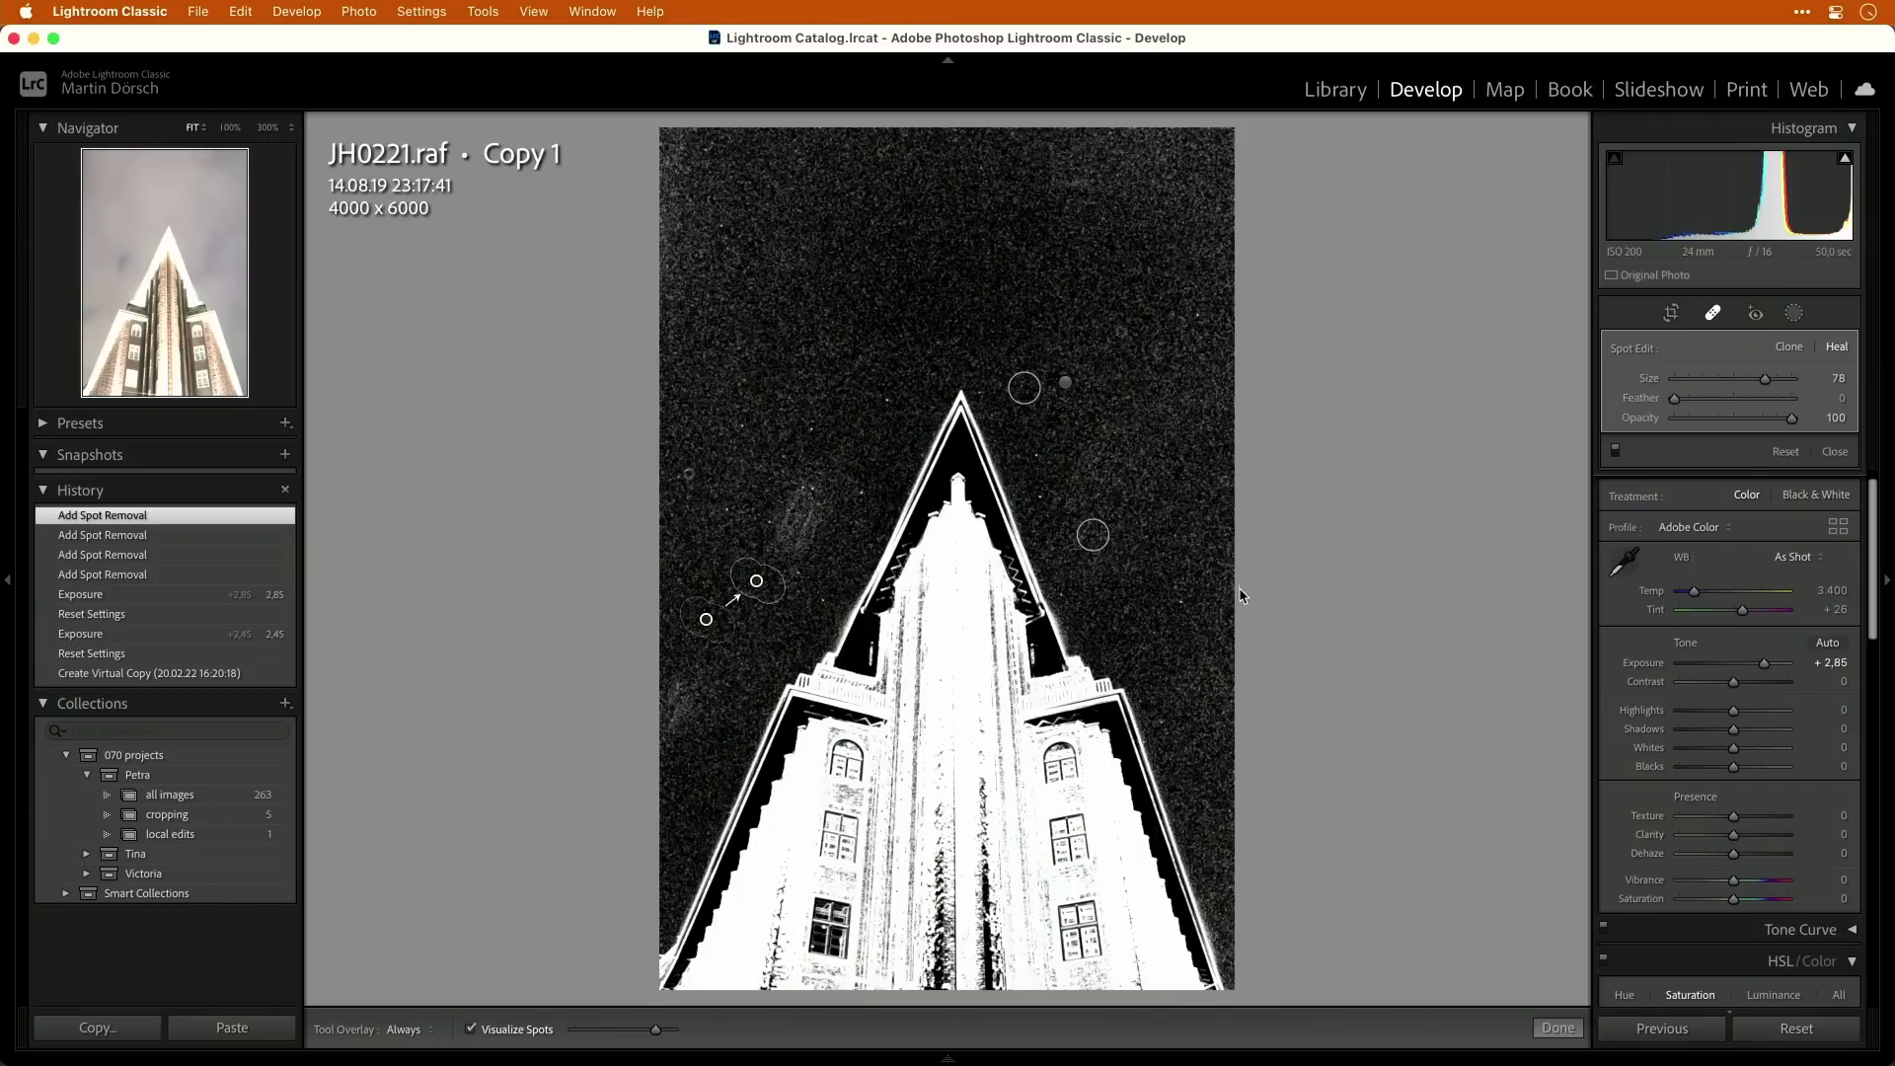
click(687, 470)
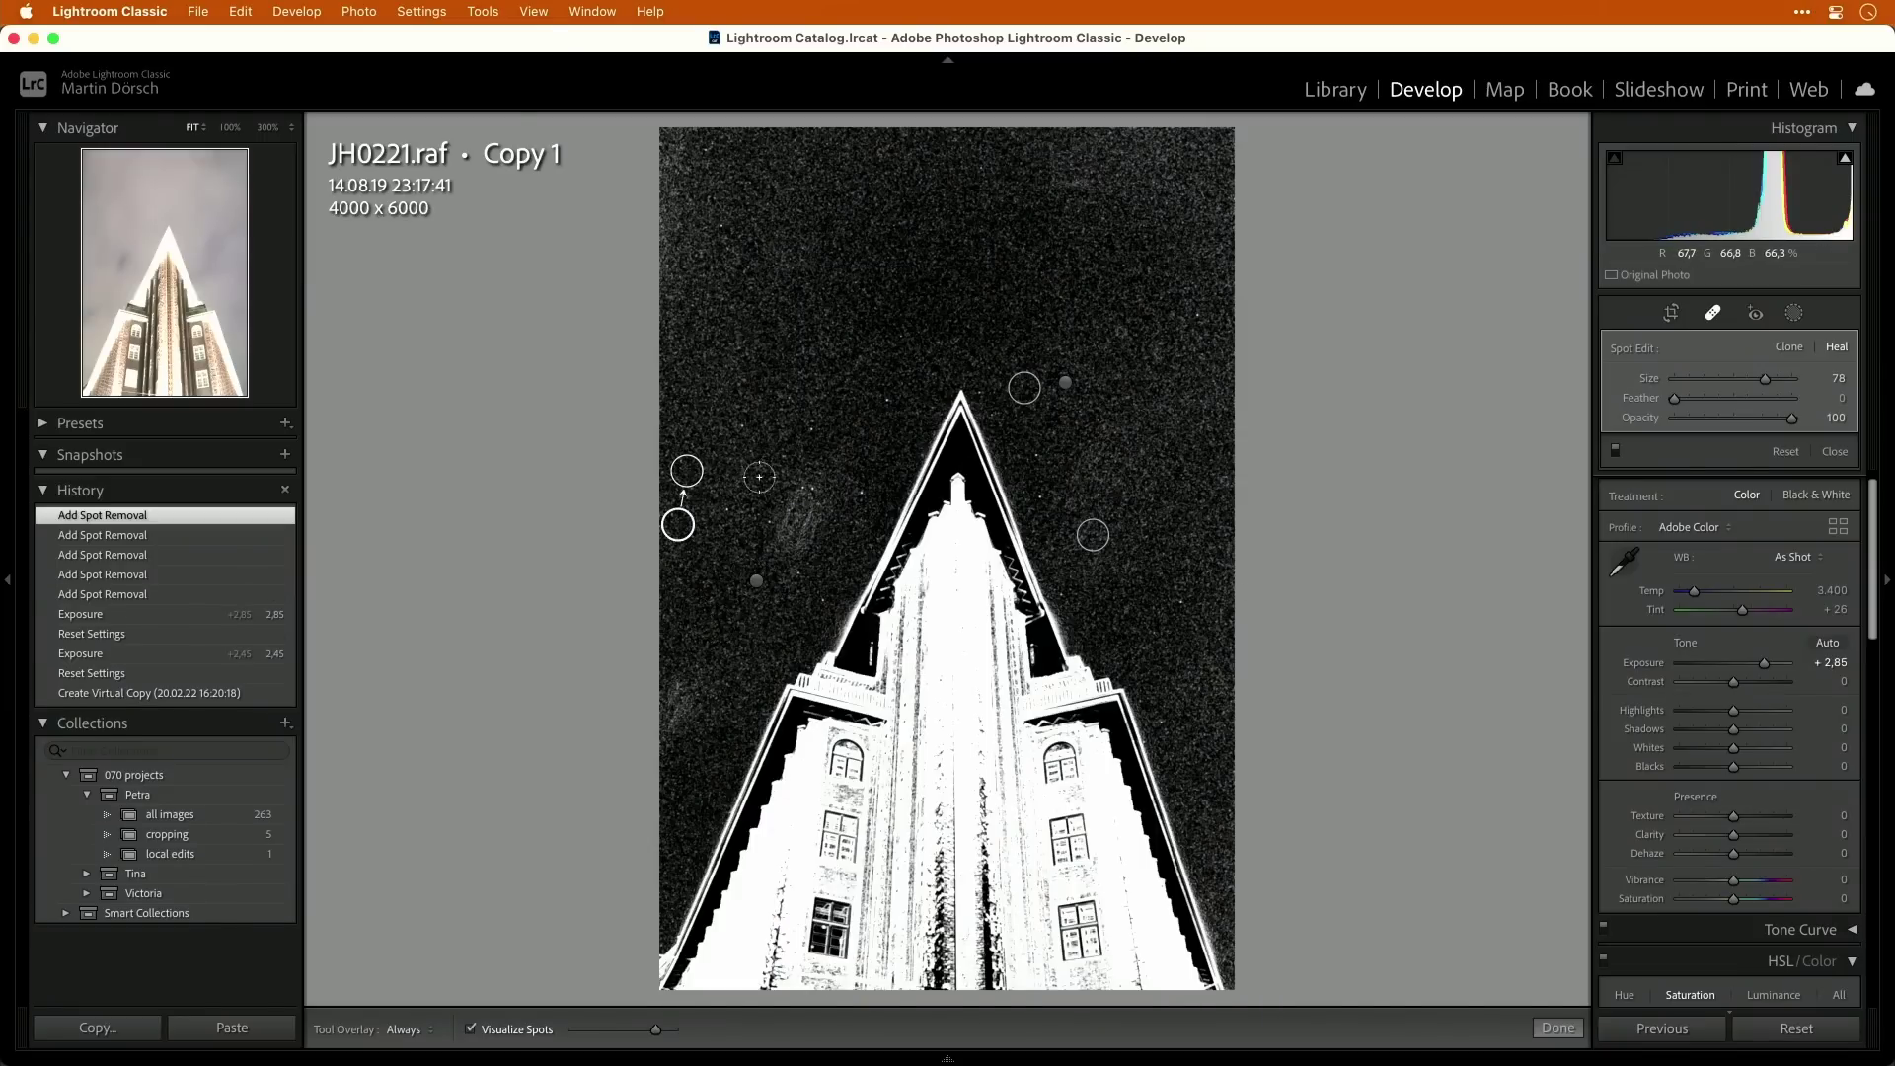
Heal the small dust spots scattered across the sky left of the spire using brush size 72.
click(810, 428)
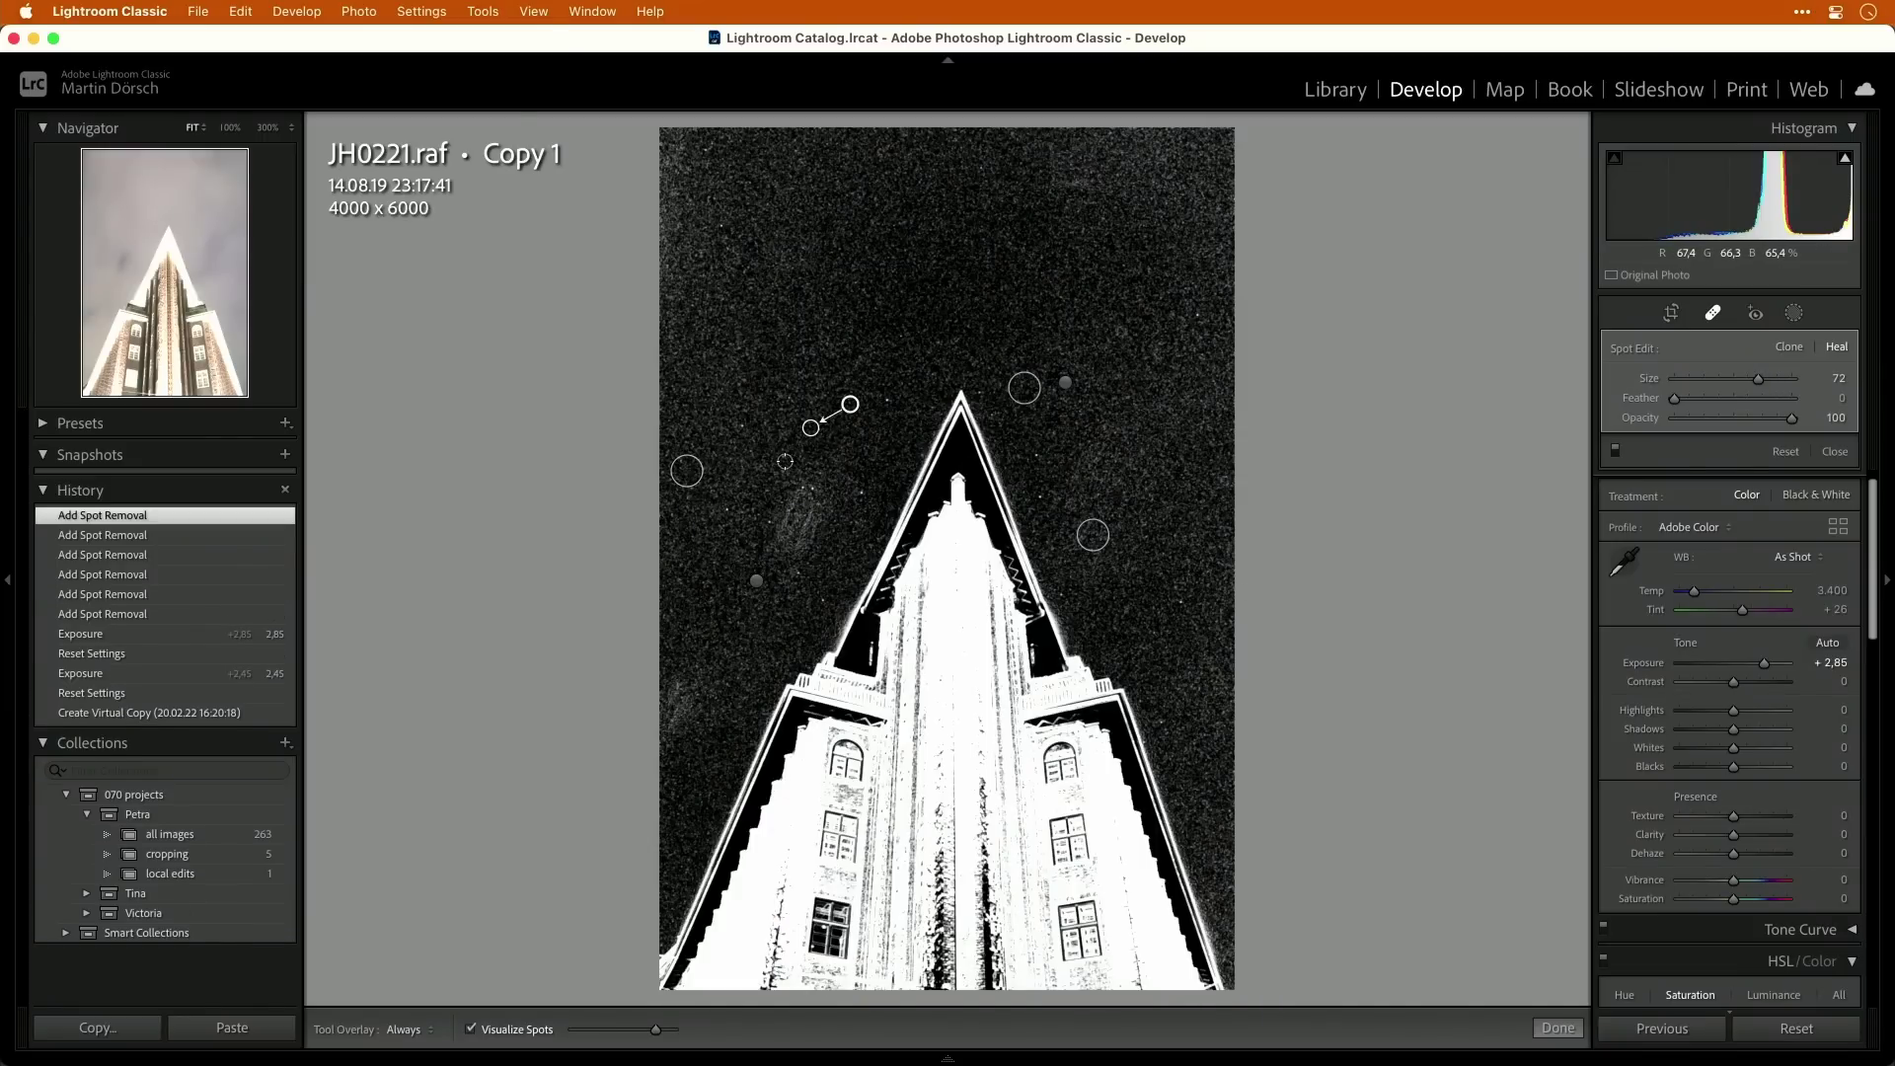
click(780, 433)
click(803, 486)
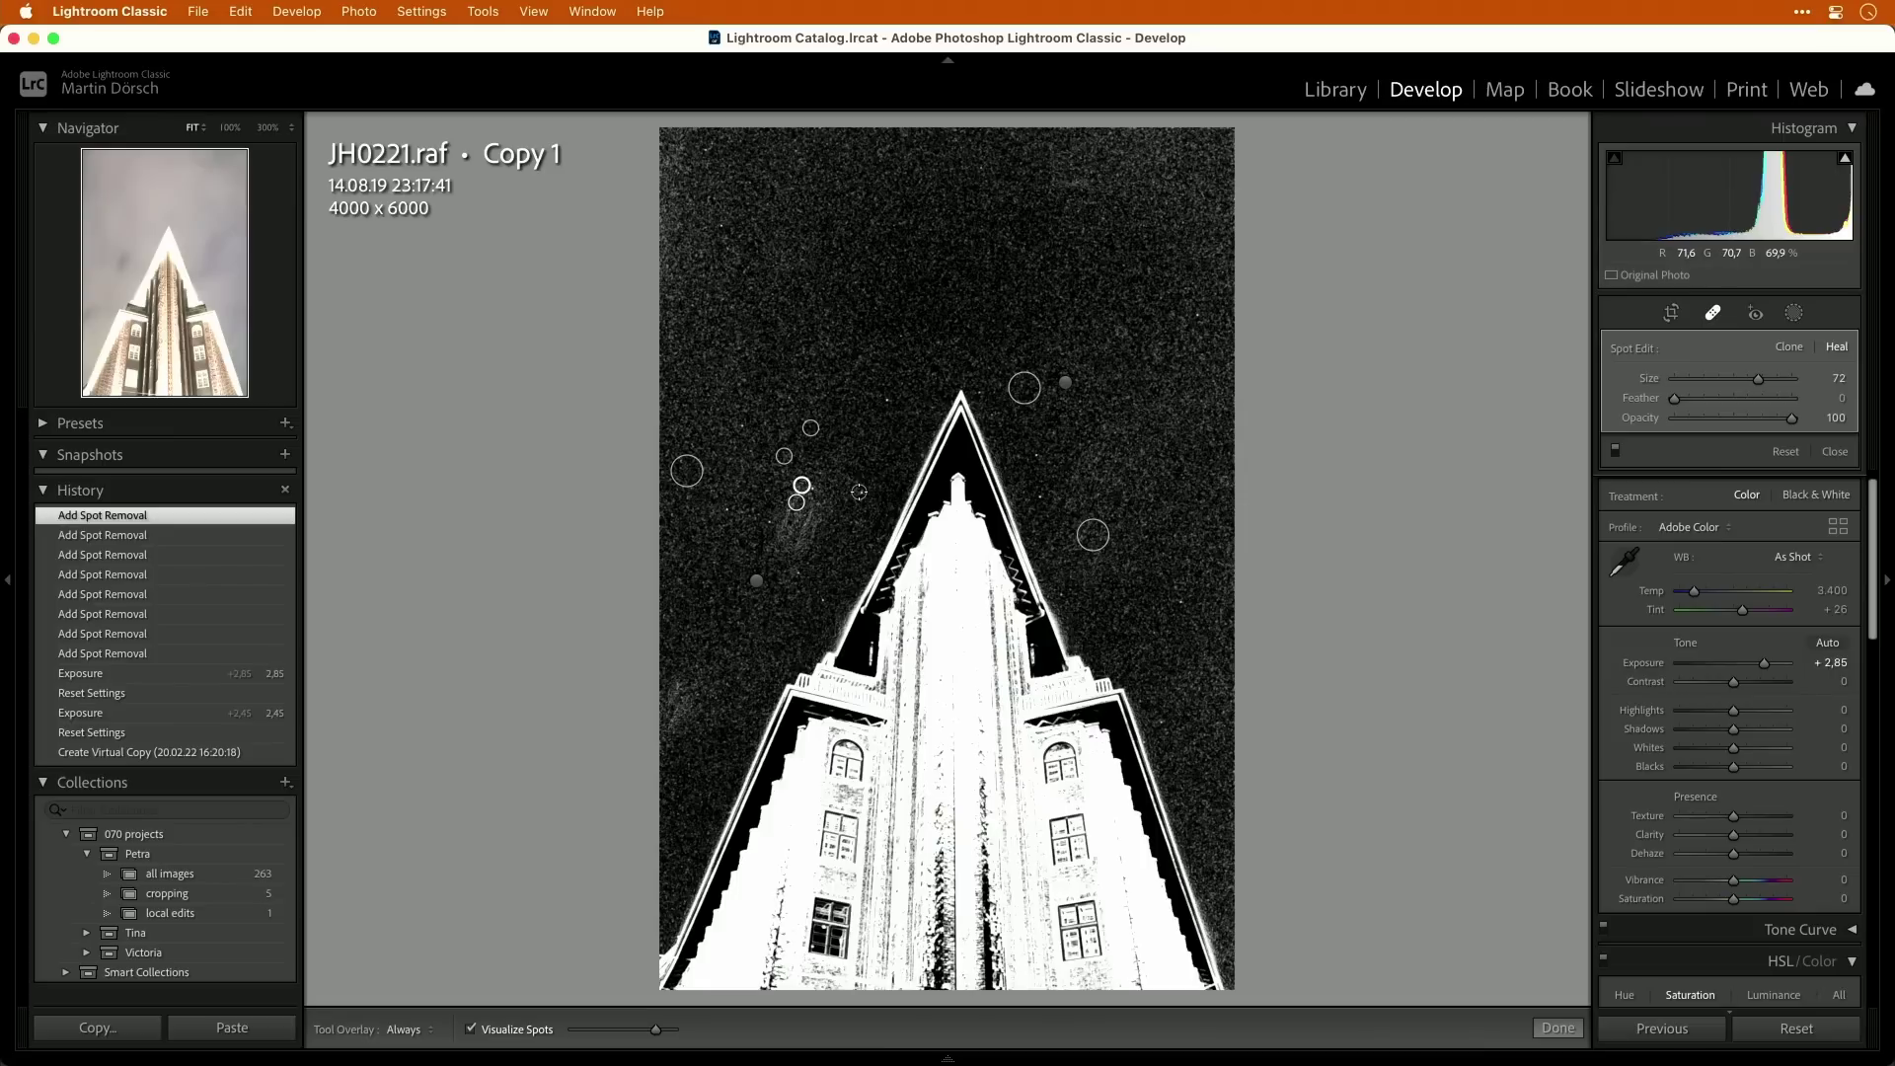
click(858, 491)
click(887, 396)
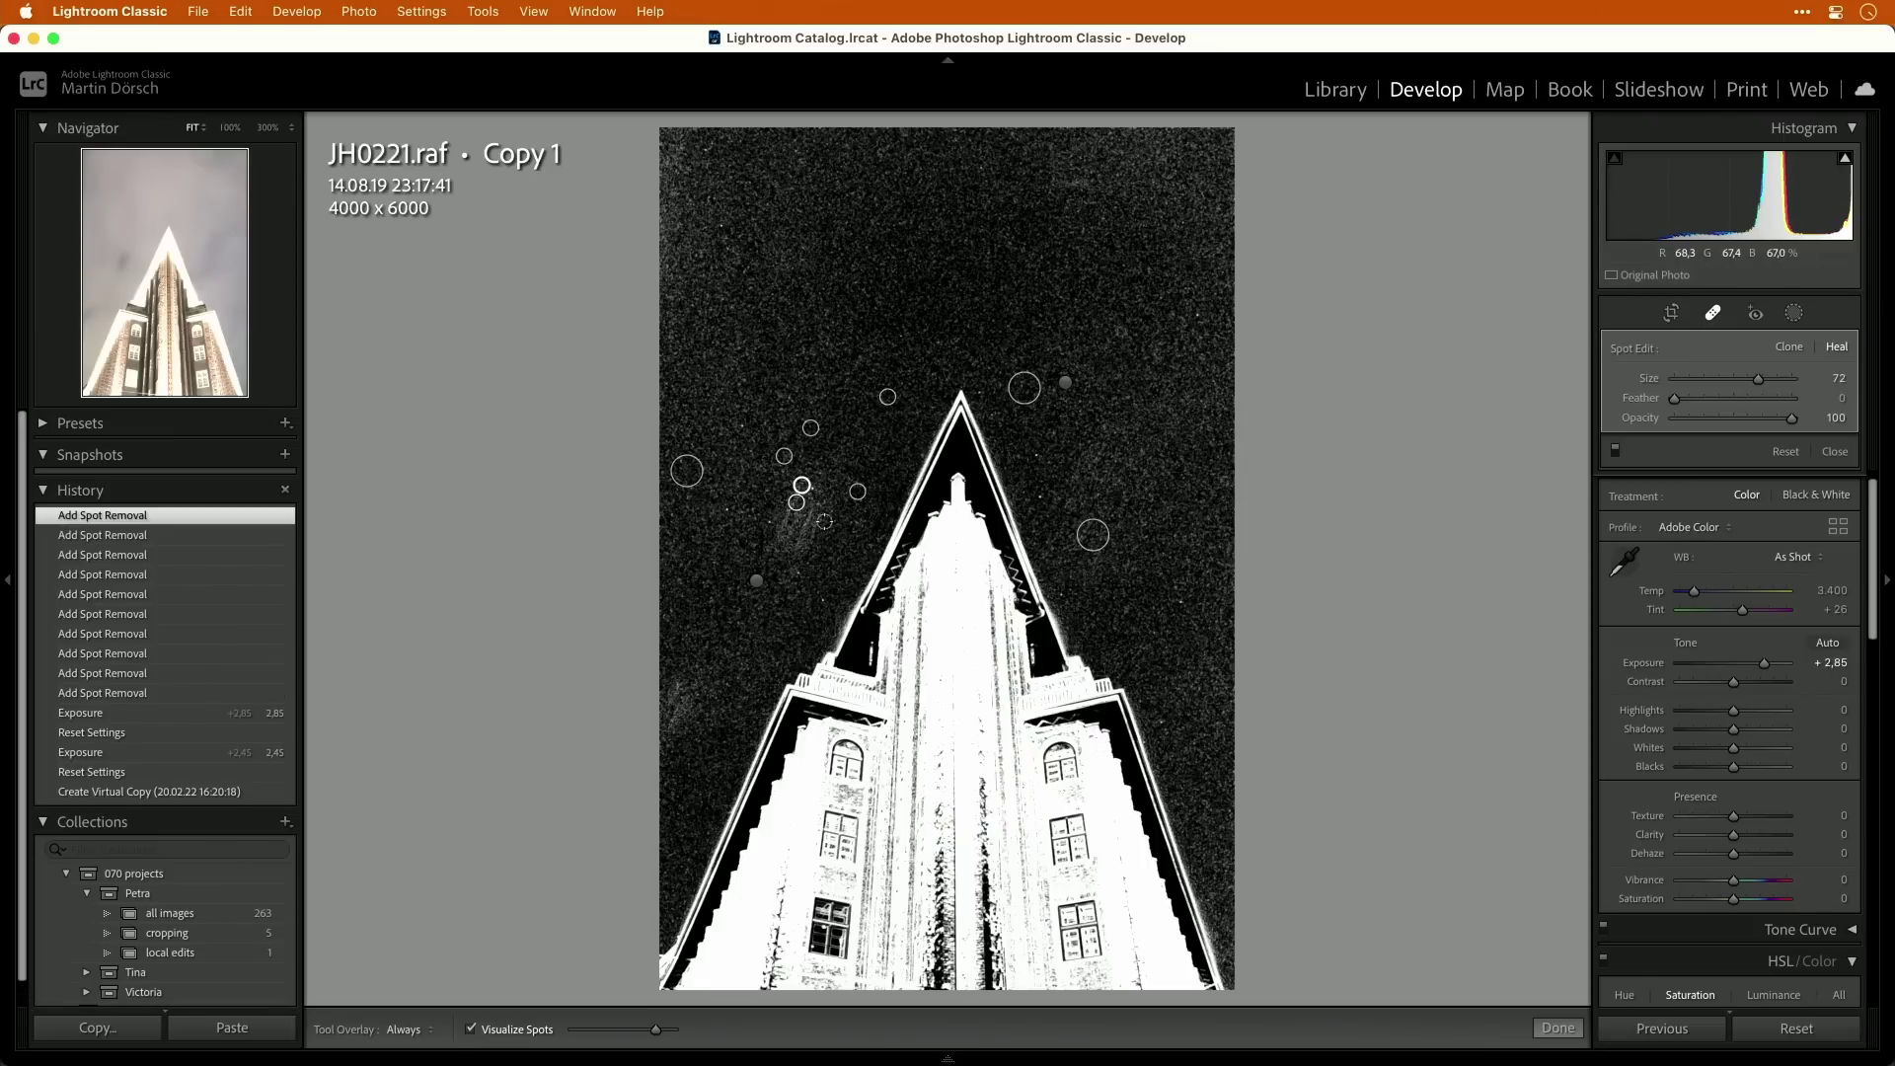
click(817, 486)
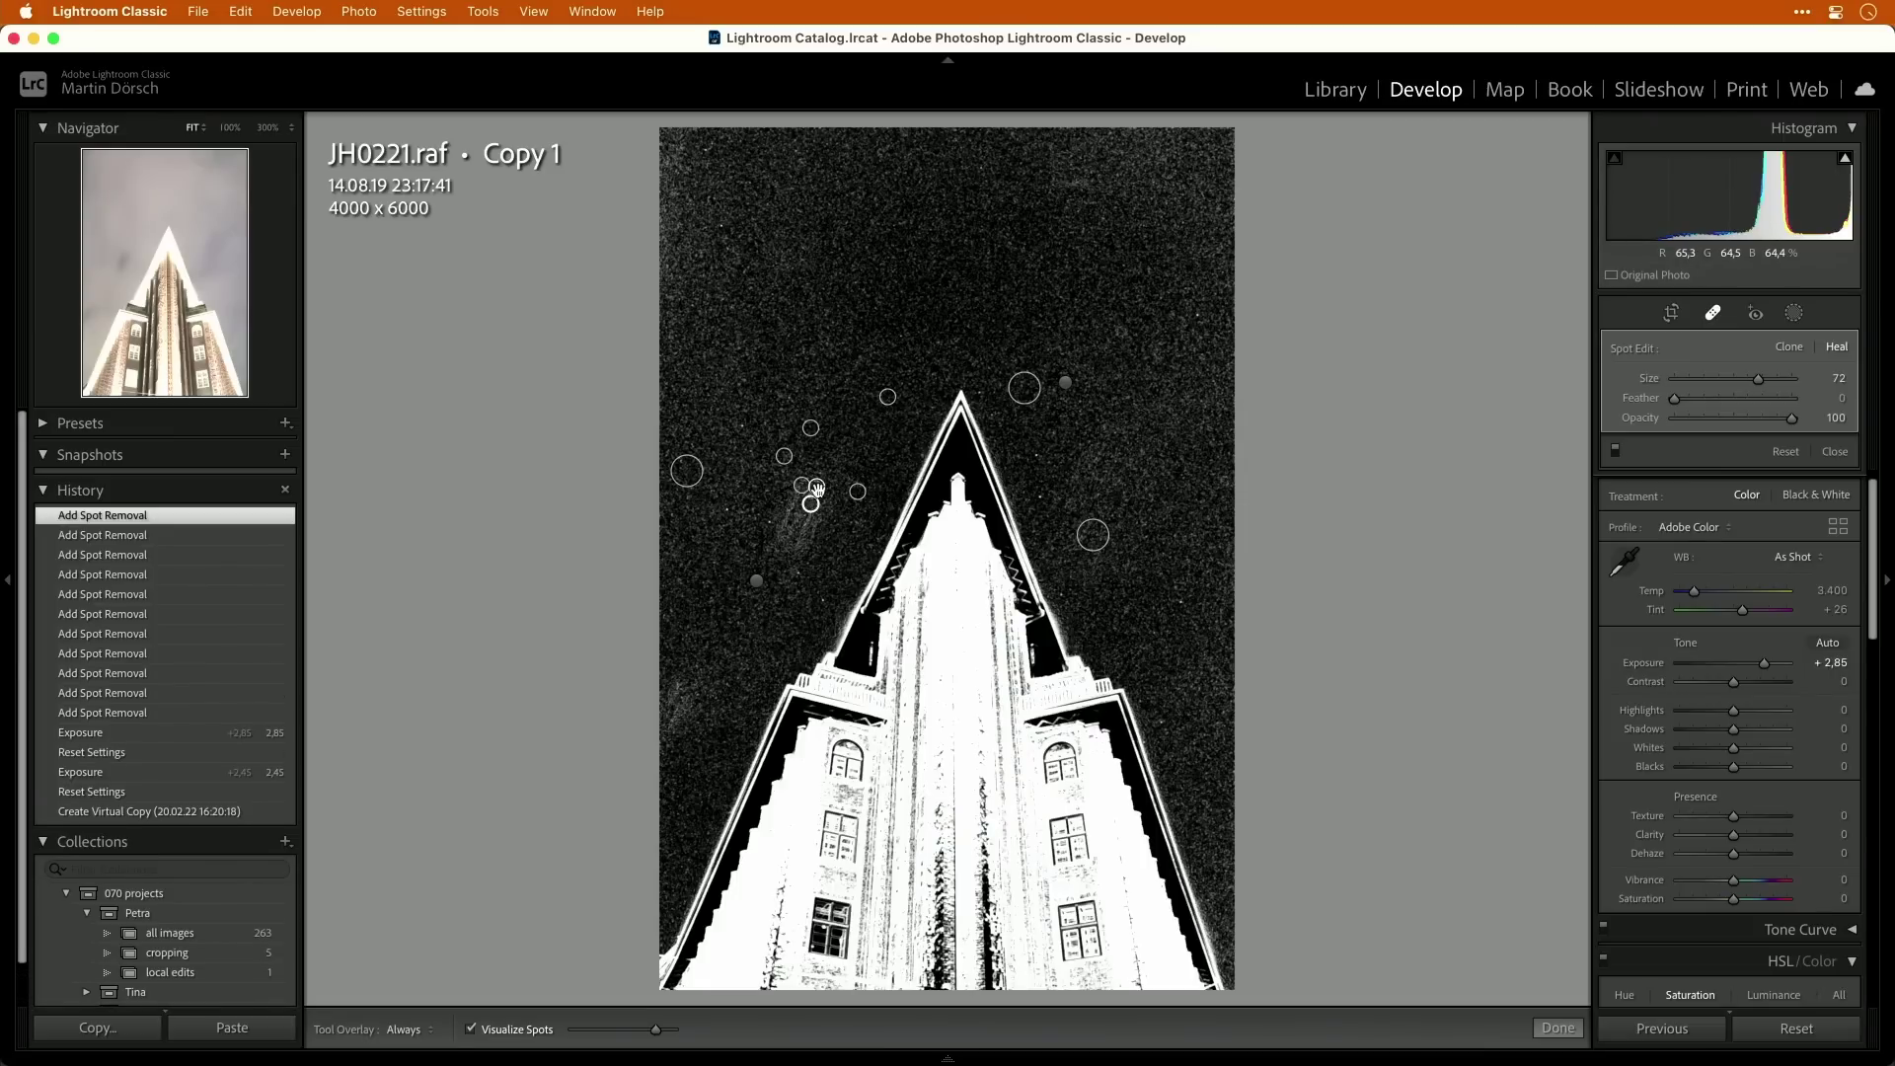
click(824, 596)
click(770, 526)
click(730, 507)
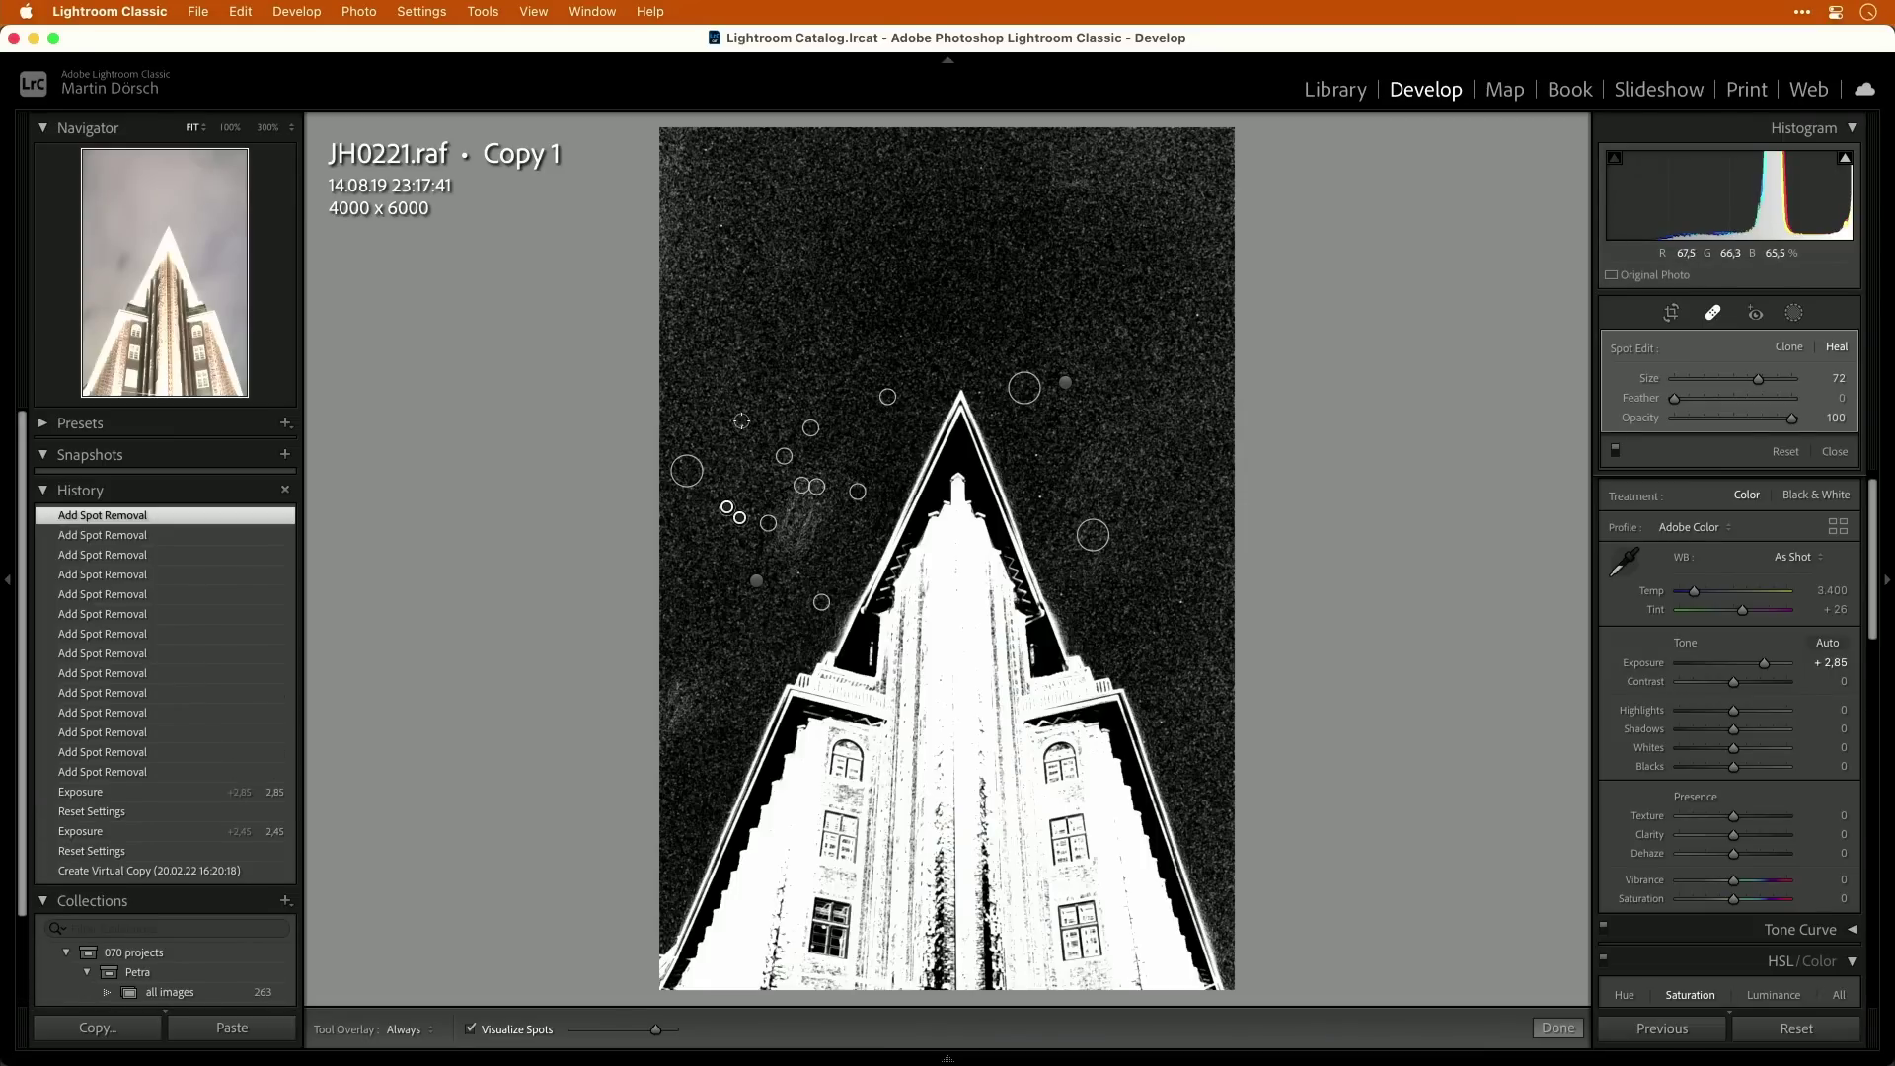
click(739, 422)
Heal the small dust spots right of the spire and the streak at the sky's lower left edge, and close spot removal.
click(1183, 600)
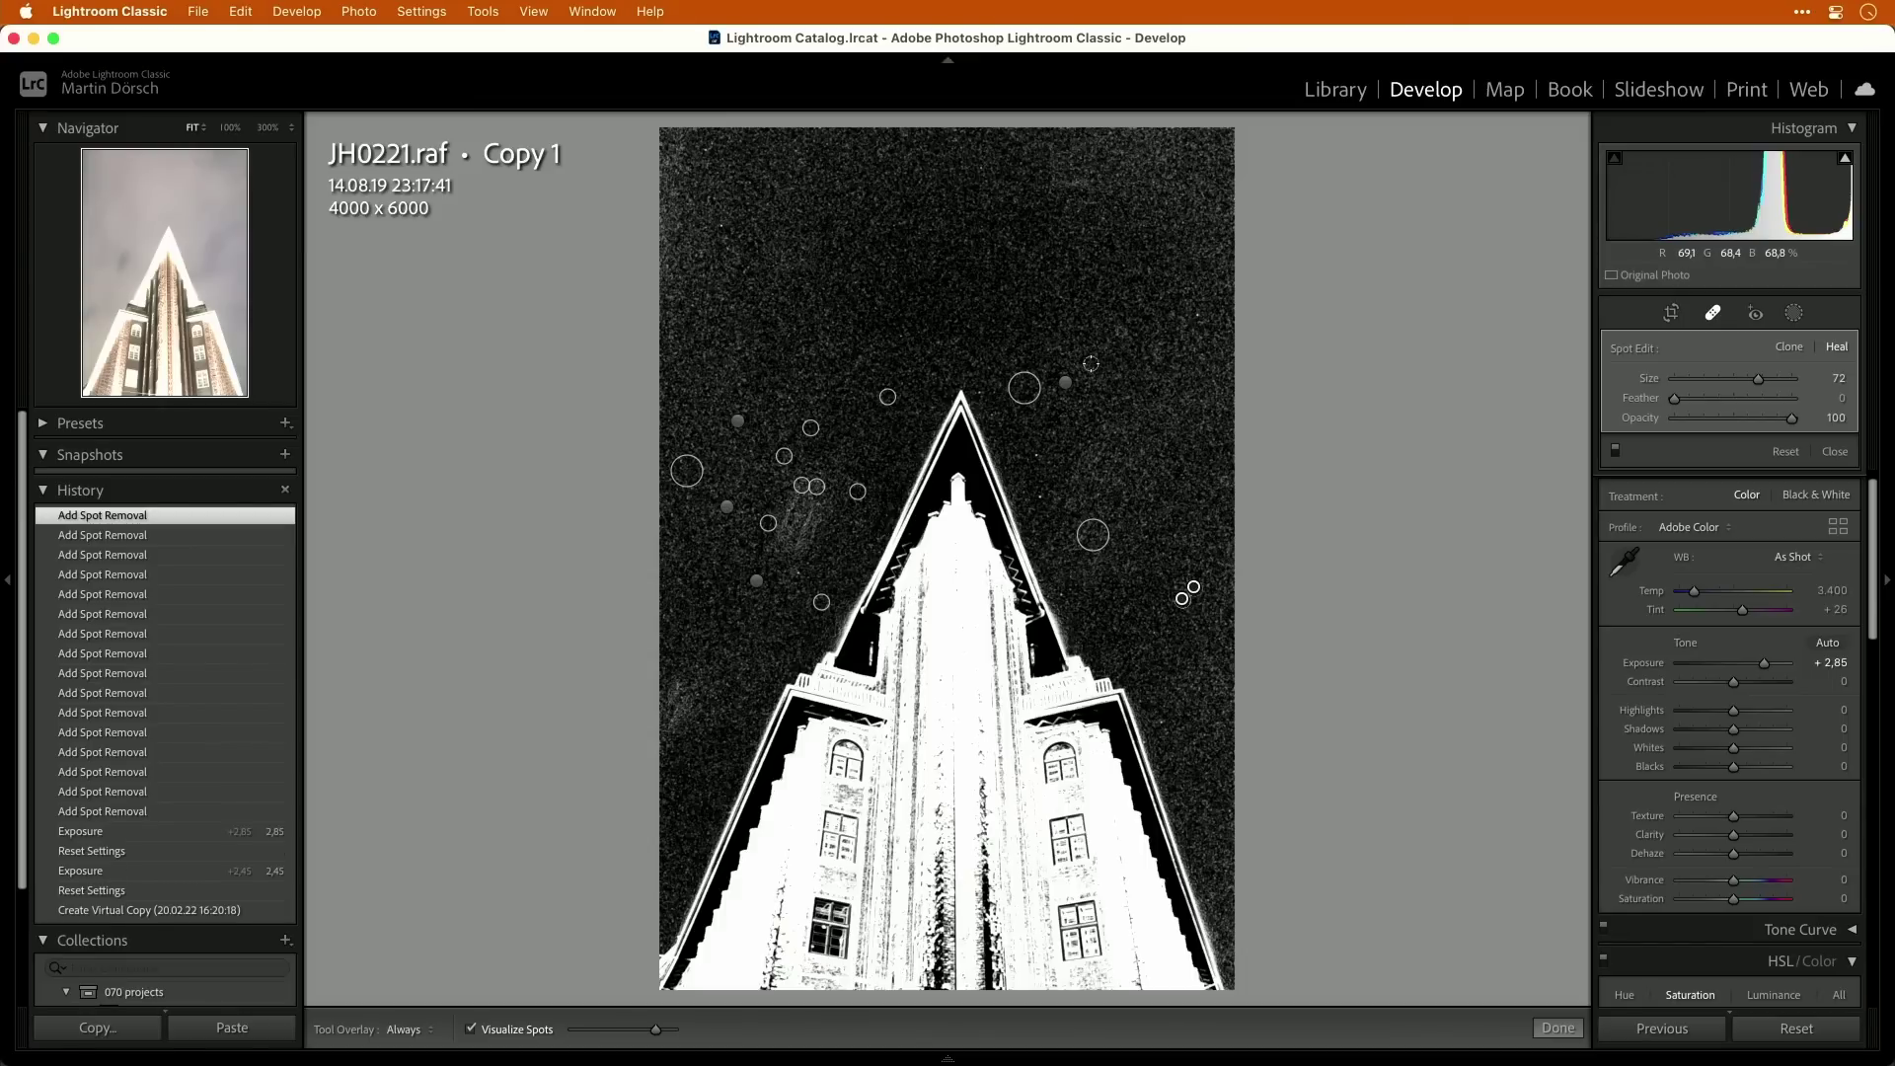
click(1120, 332)
click(1044, 499)
click(1168, 701)
drag(665, 688, 679, 708)
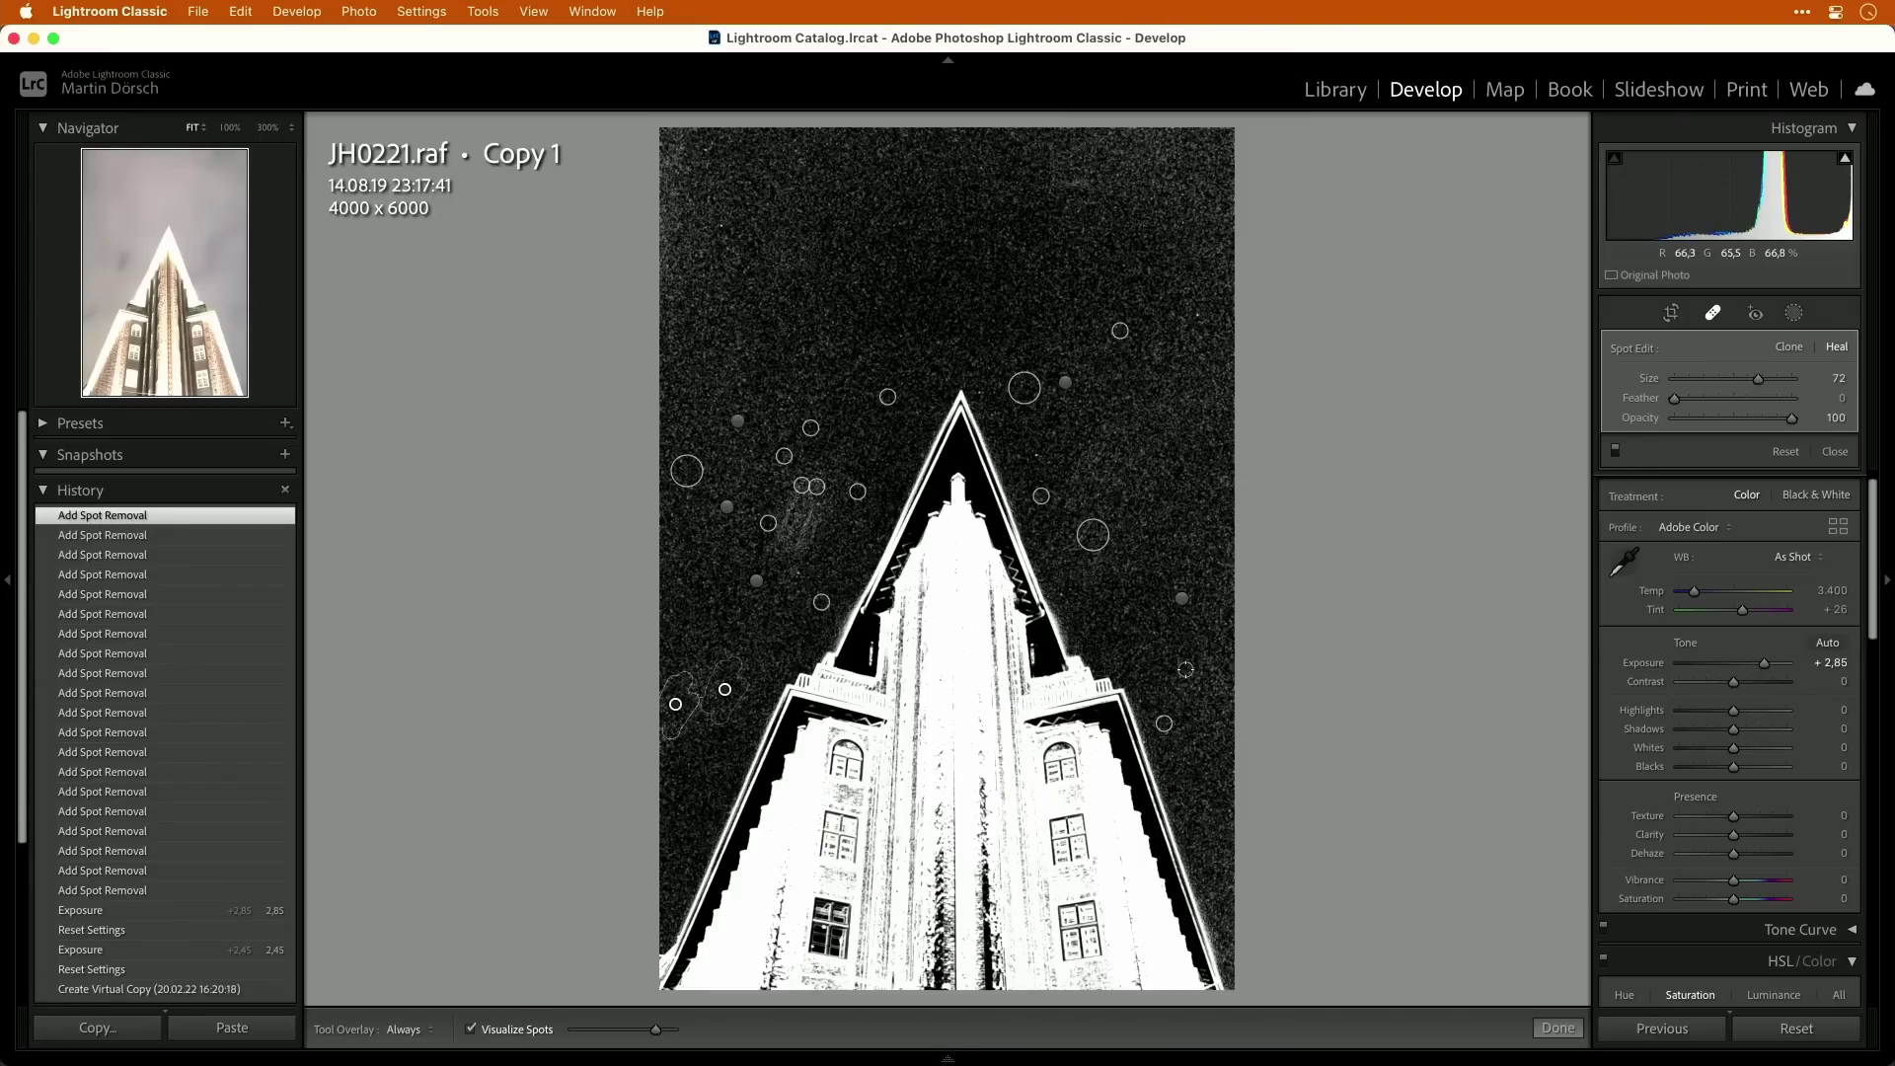
key(a)
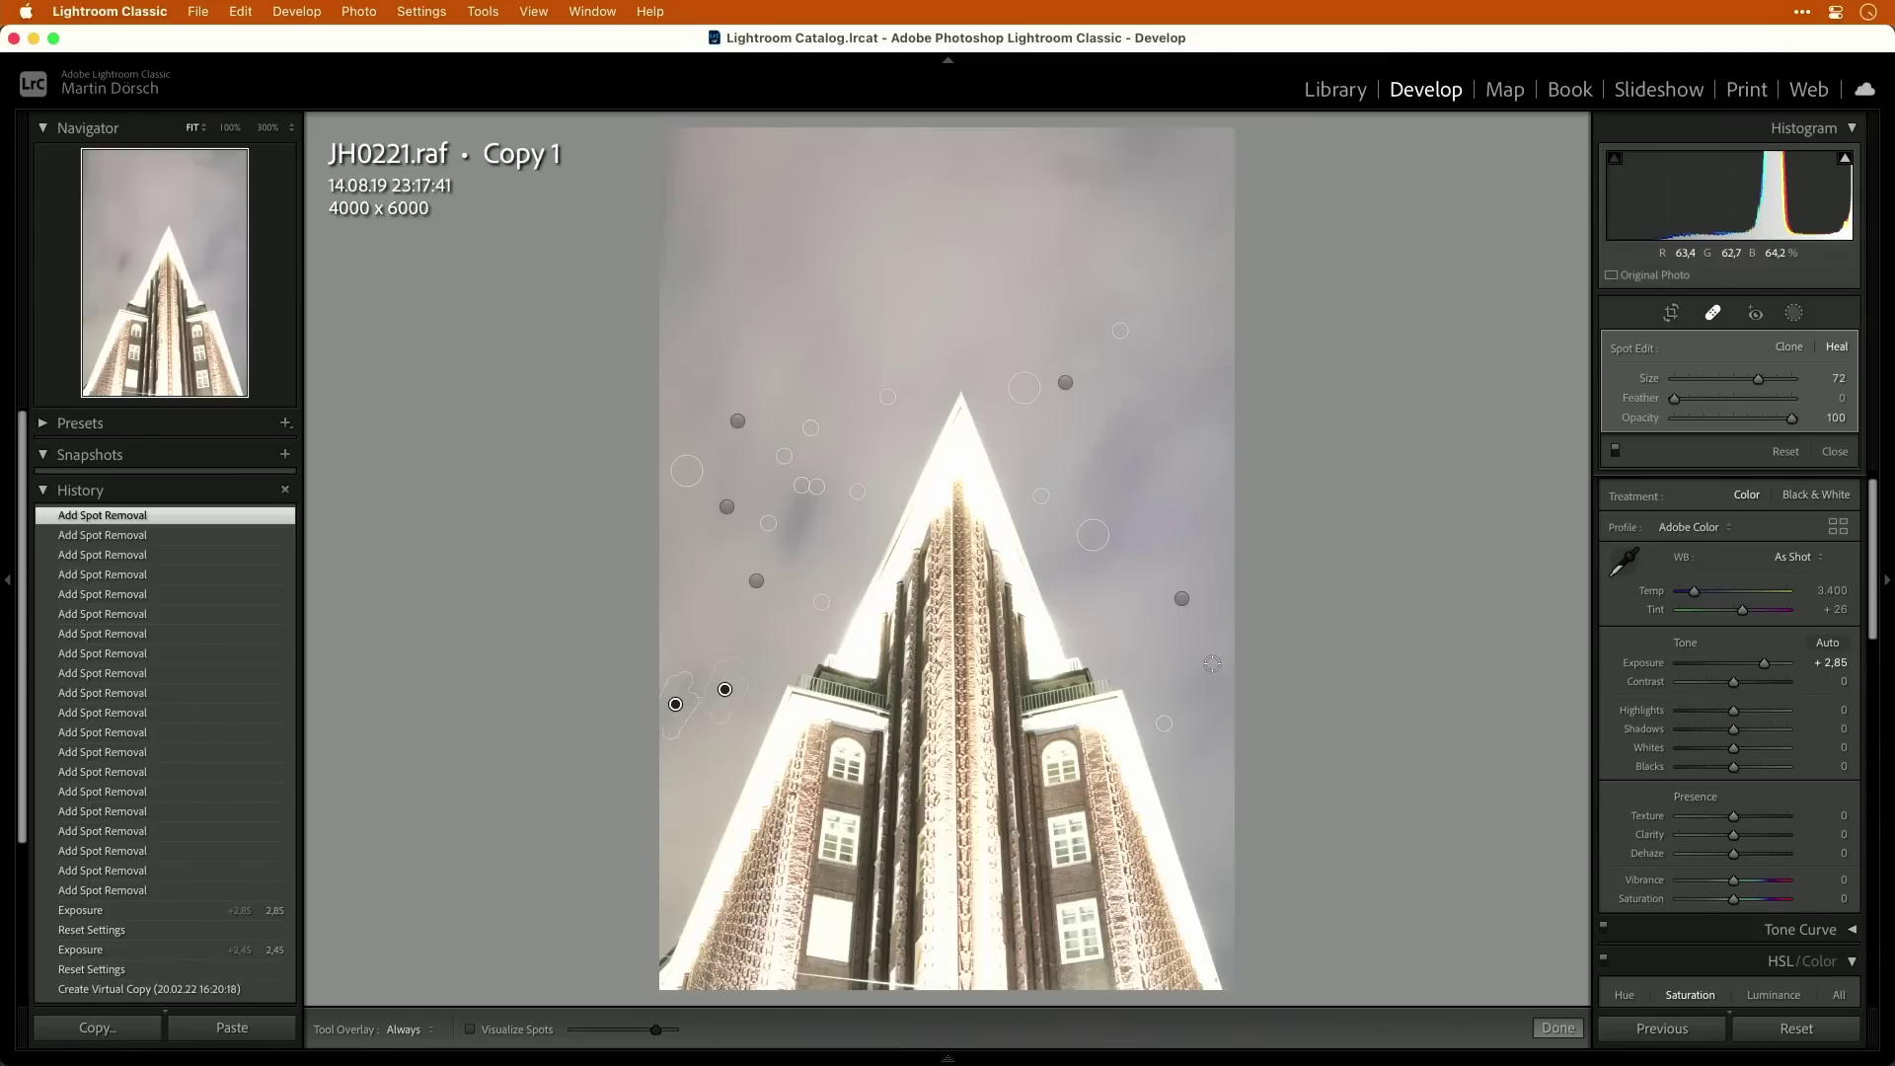
key(q)
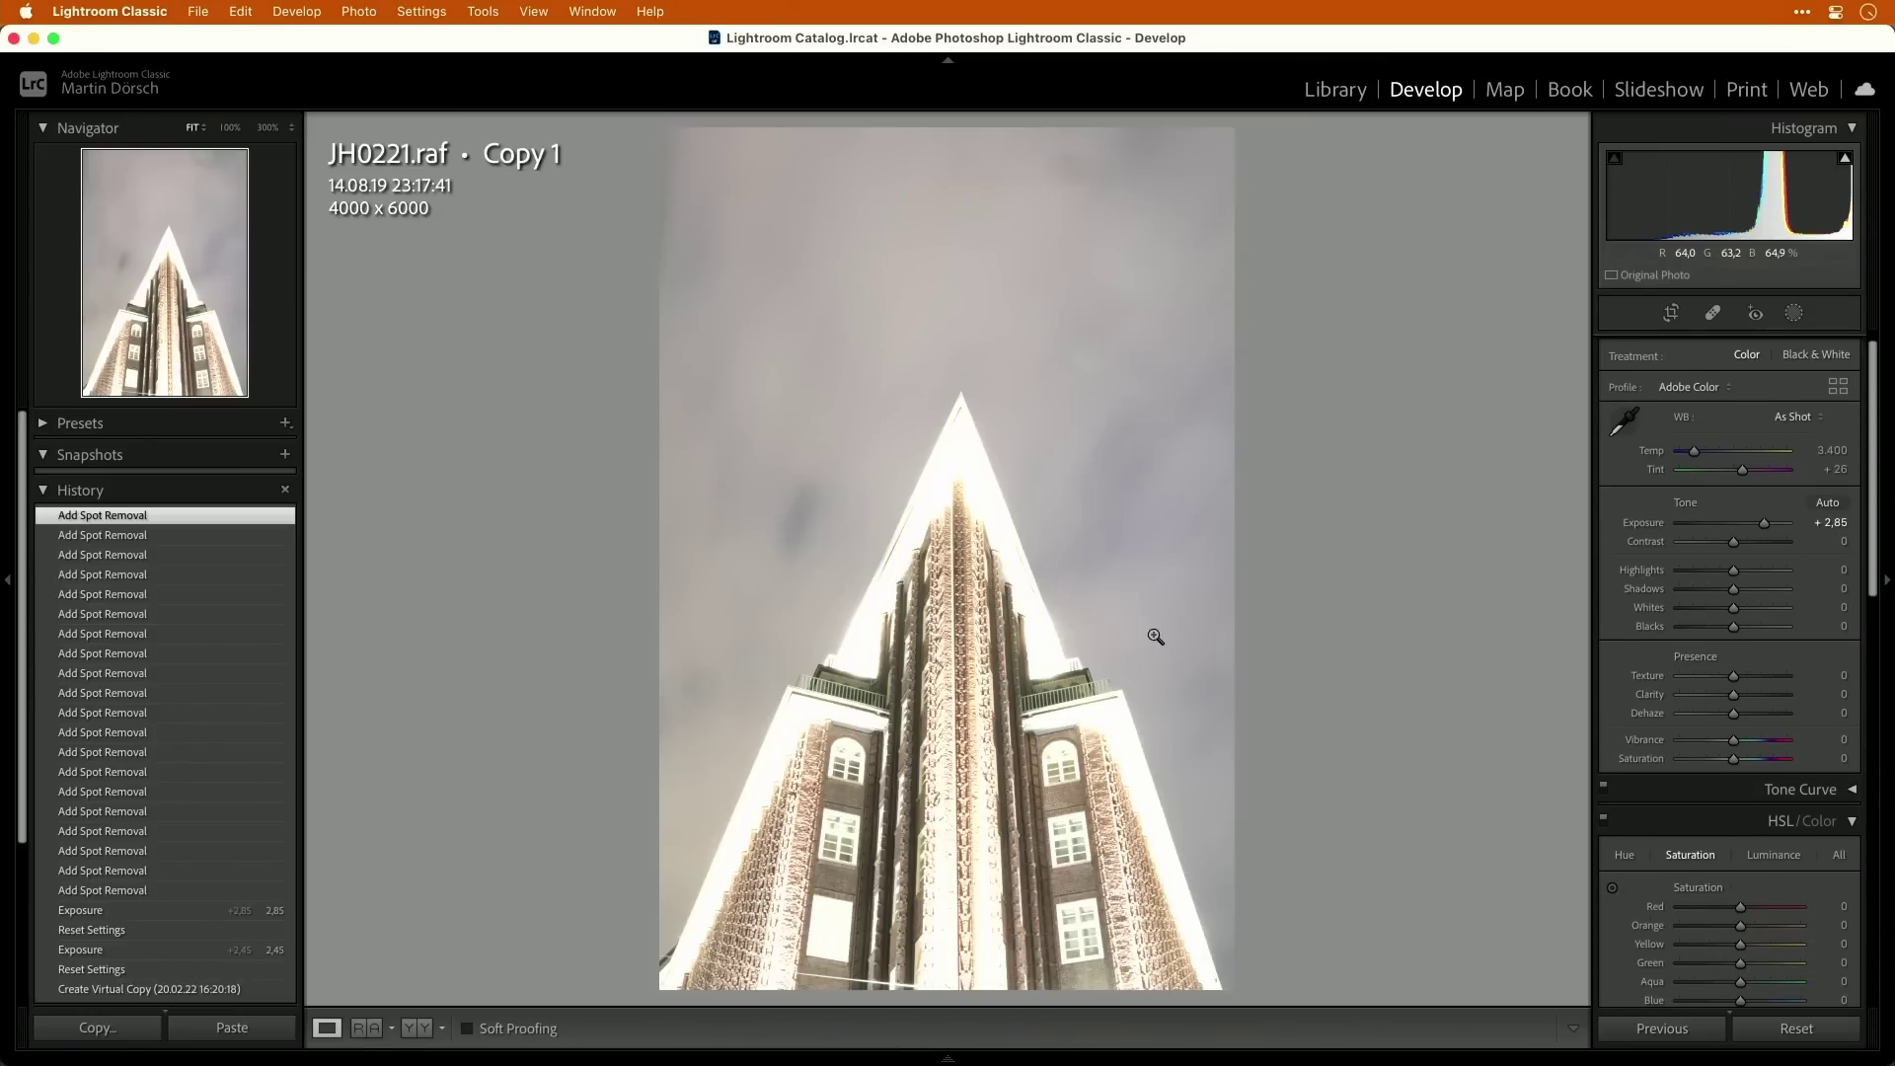
Reset Exposure to 0 and set Highlights to -55, Shadows to +91, Vibrance to +41, Clarity to +46 and Texture to +35.
double_click(1764, 526)
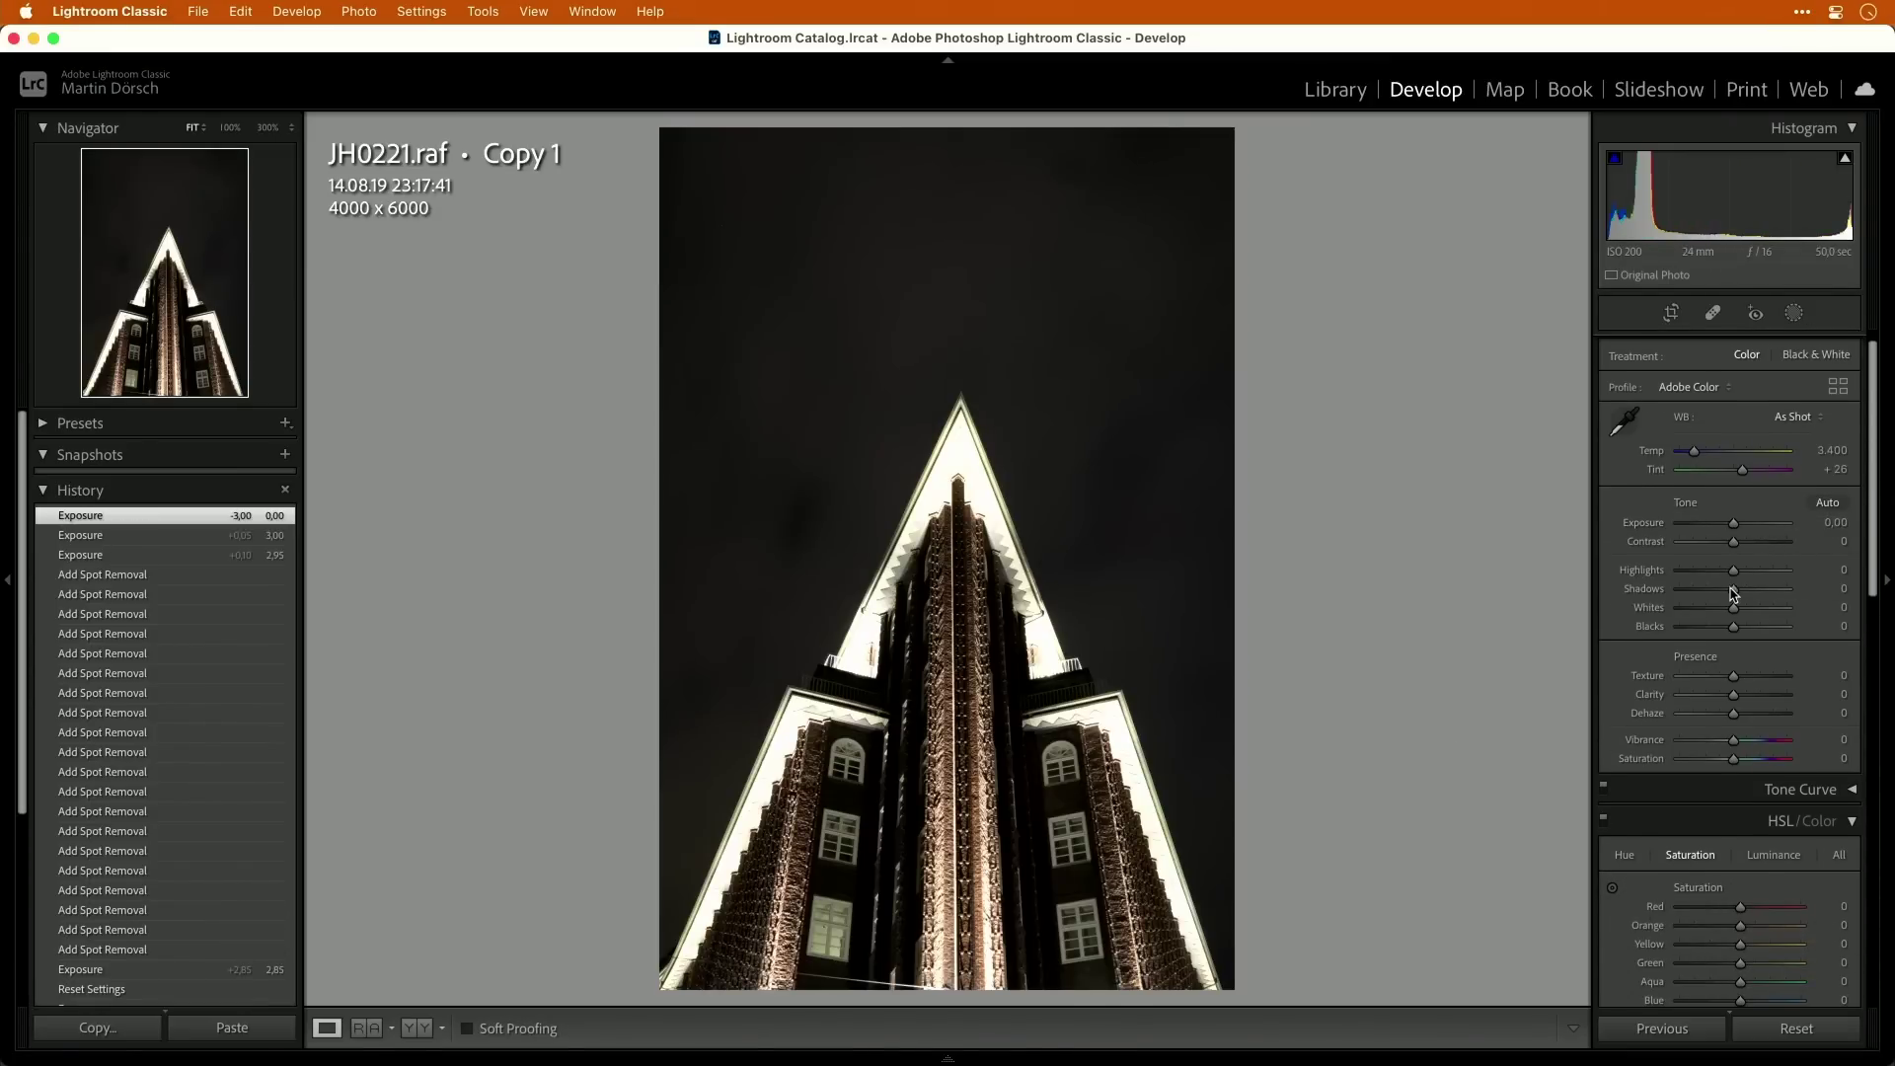
drag(1728, 577, 1782, 590)
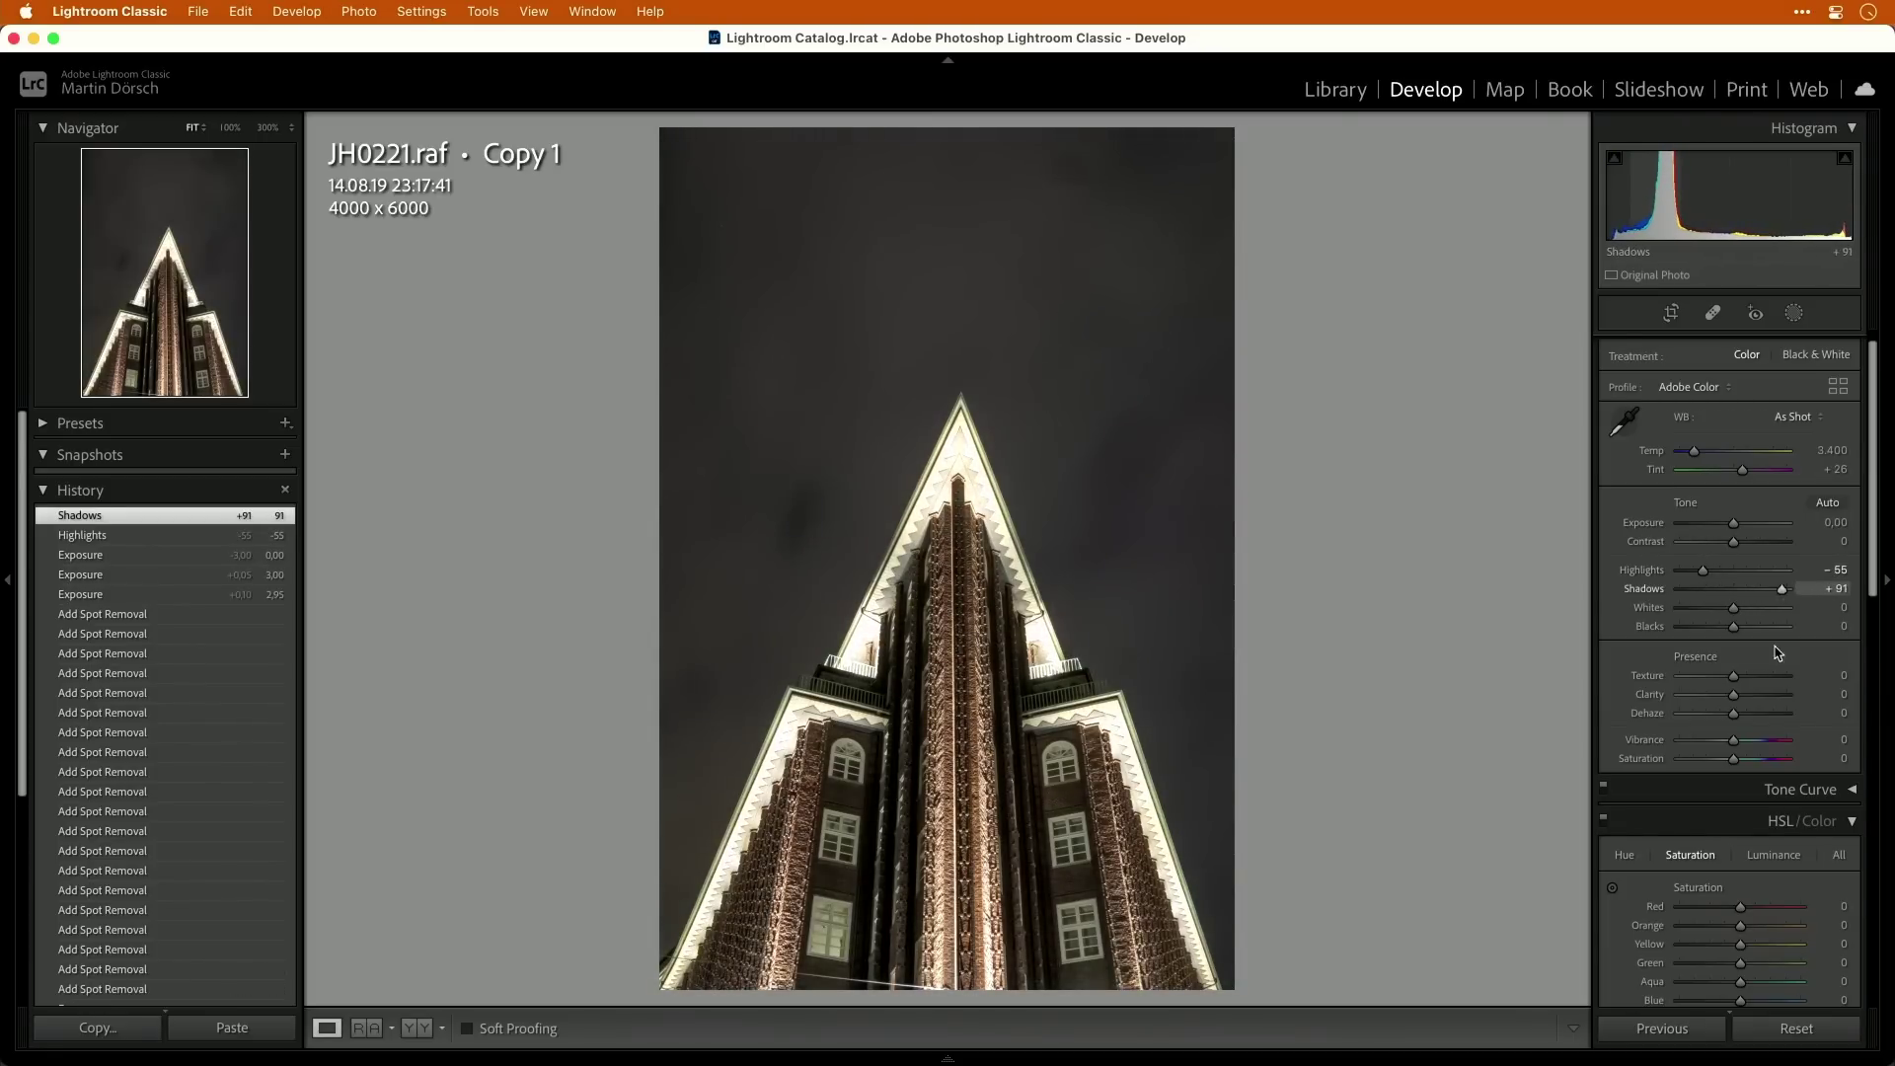
drag(1758, 742, 1751, 681)
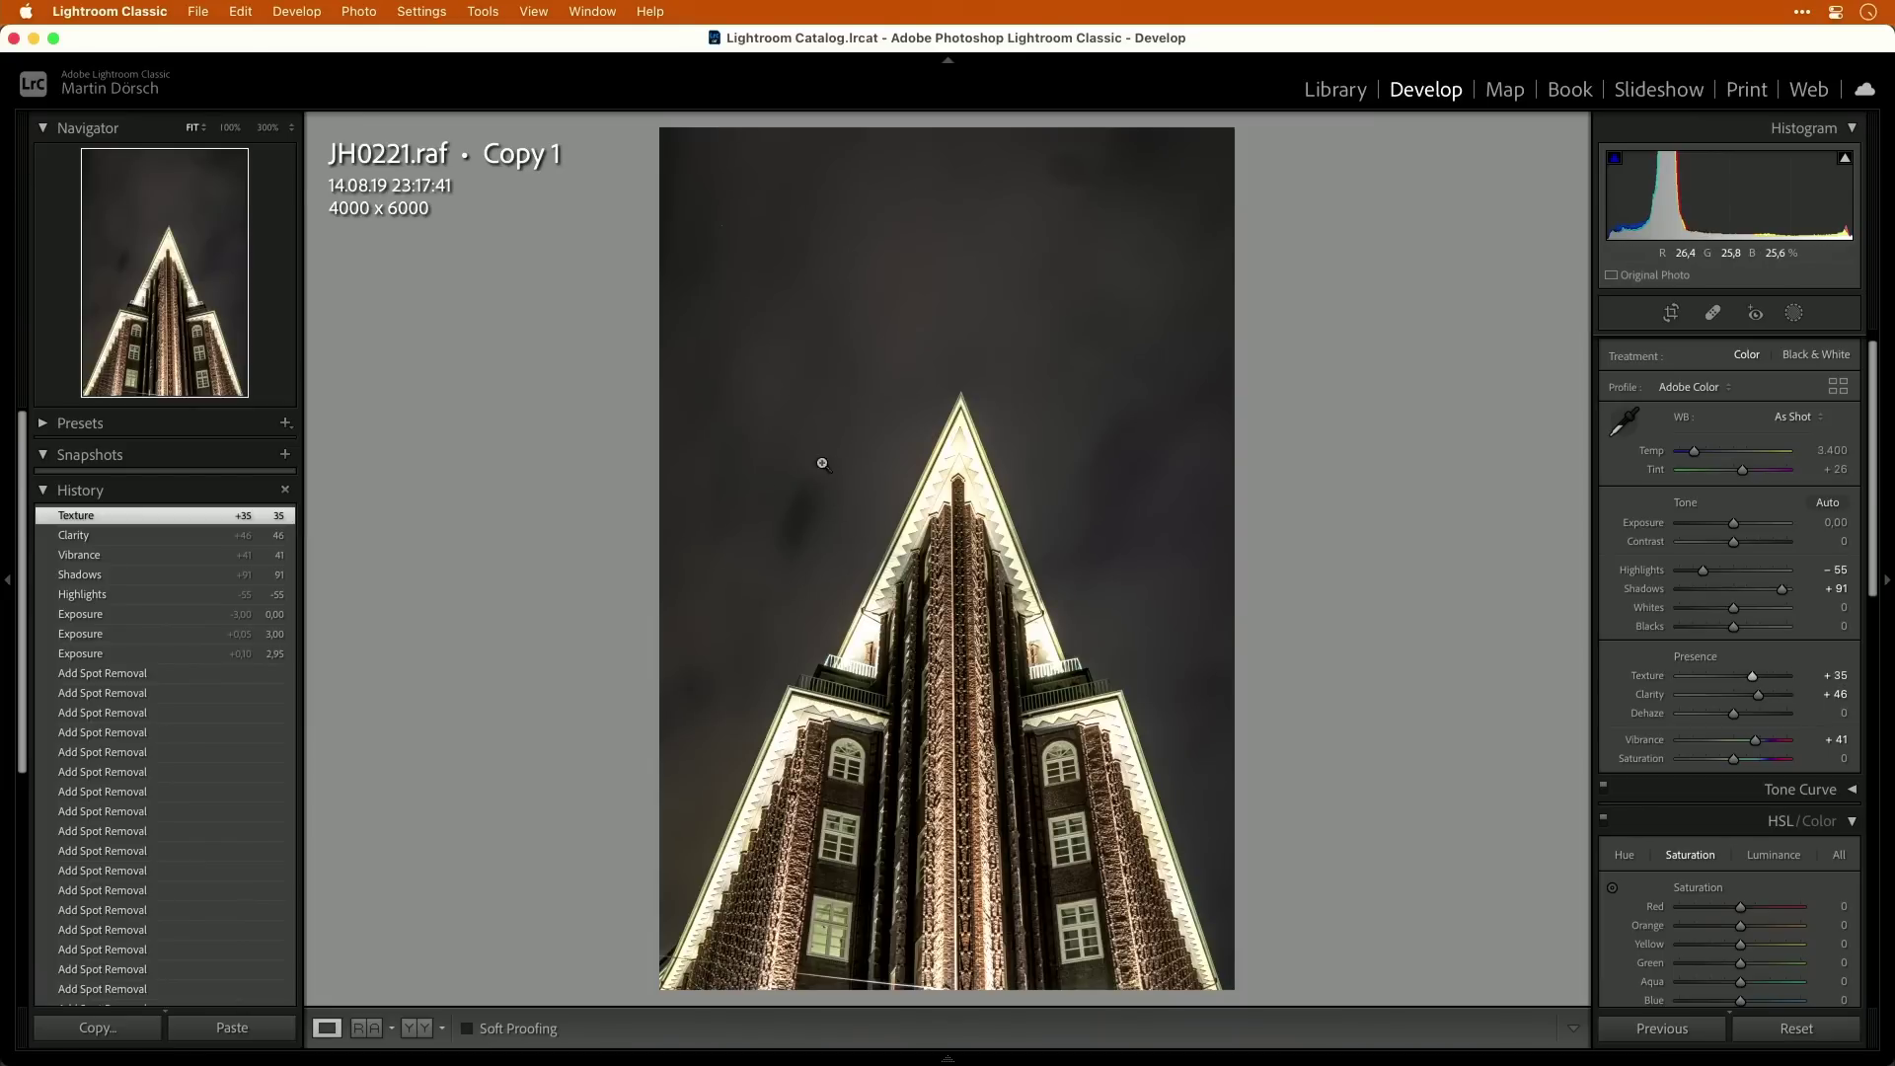
Heal the elongated dark smudge in the sky left of the spire with brush size 79 and close spot removal.
key(q)
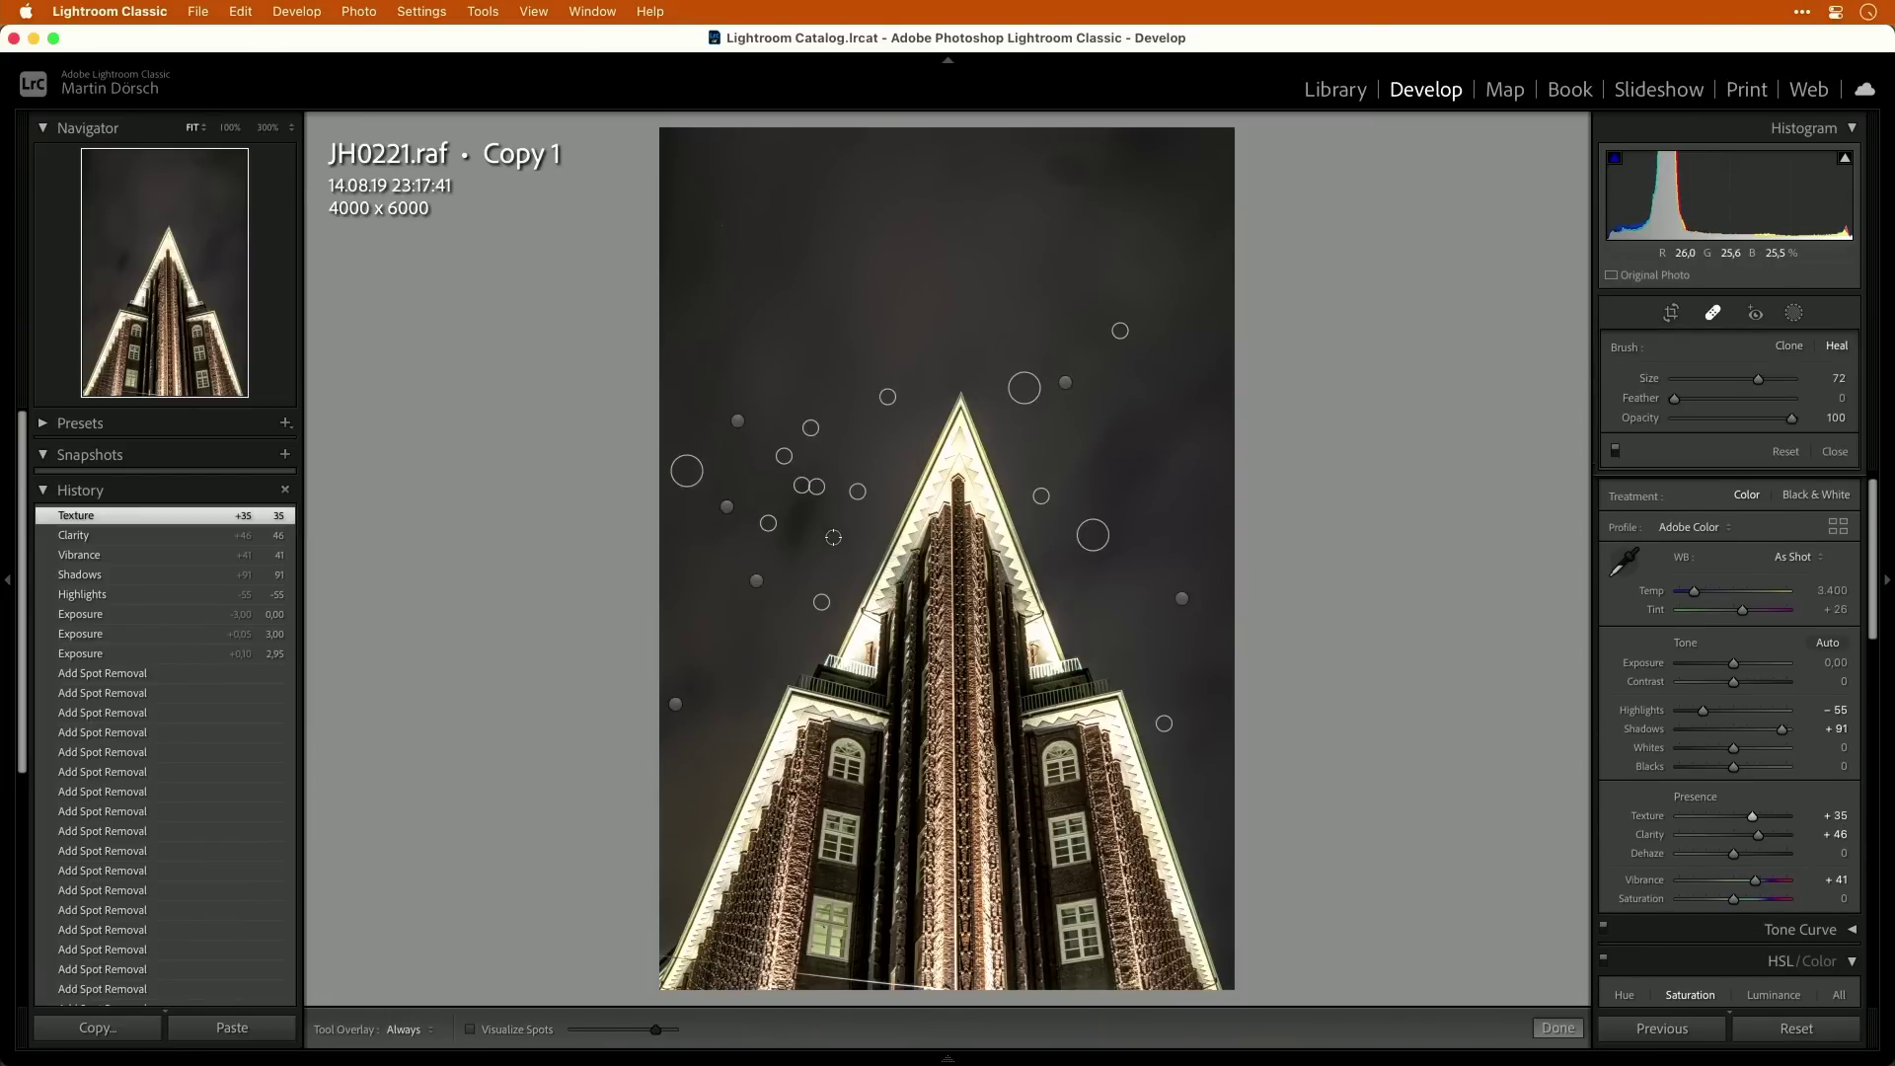
mouse_move(787, 574)
mouse_down()
mouse_move(820, 484)
mouse_move(780, 530)
mouse_up()
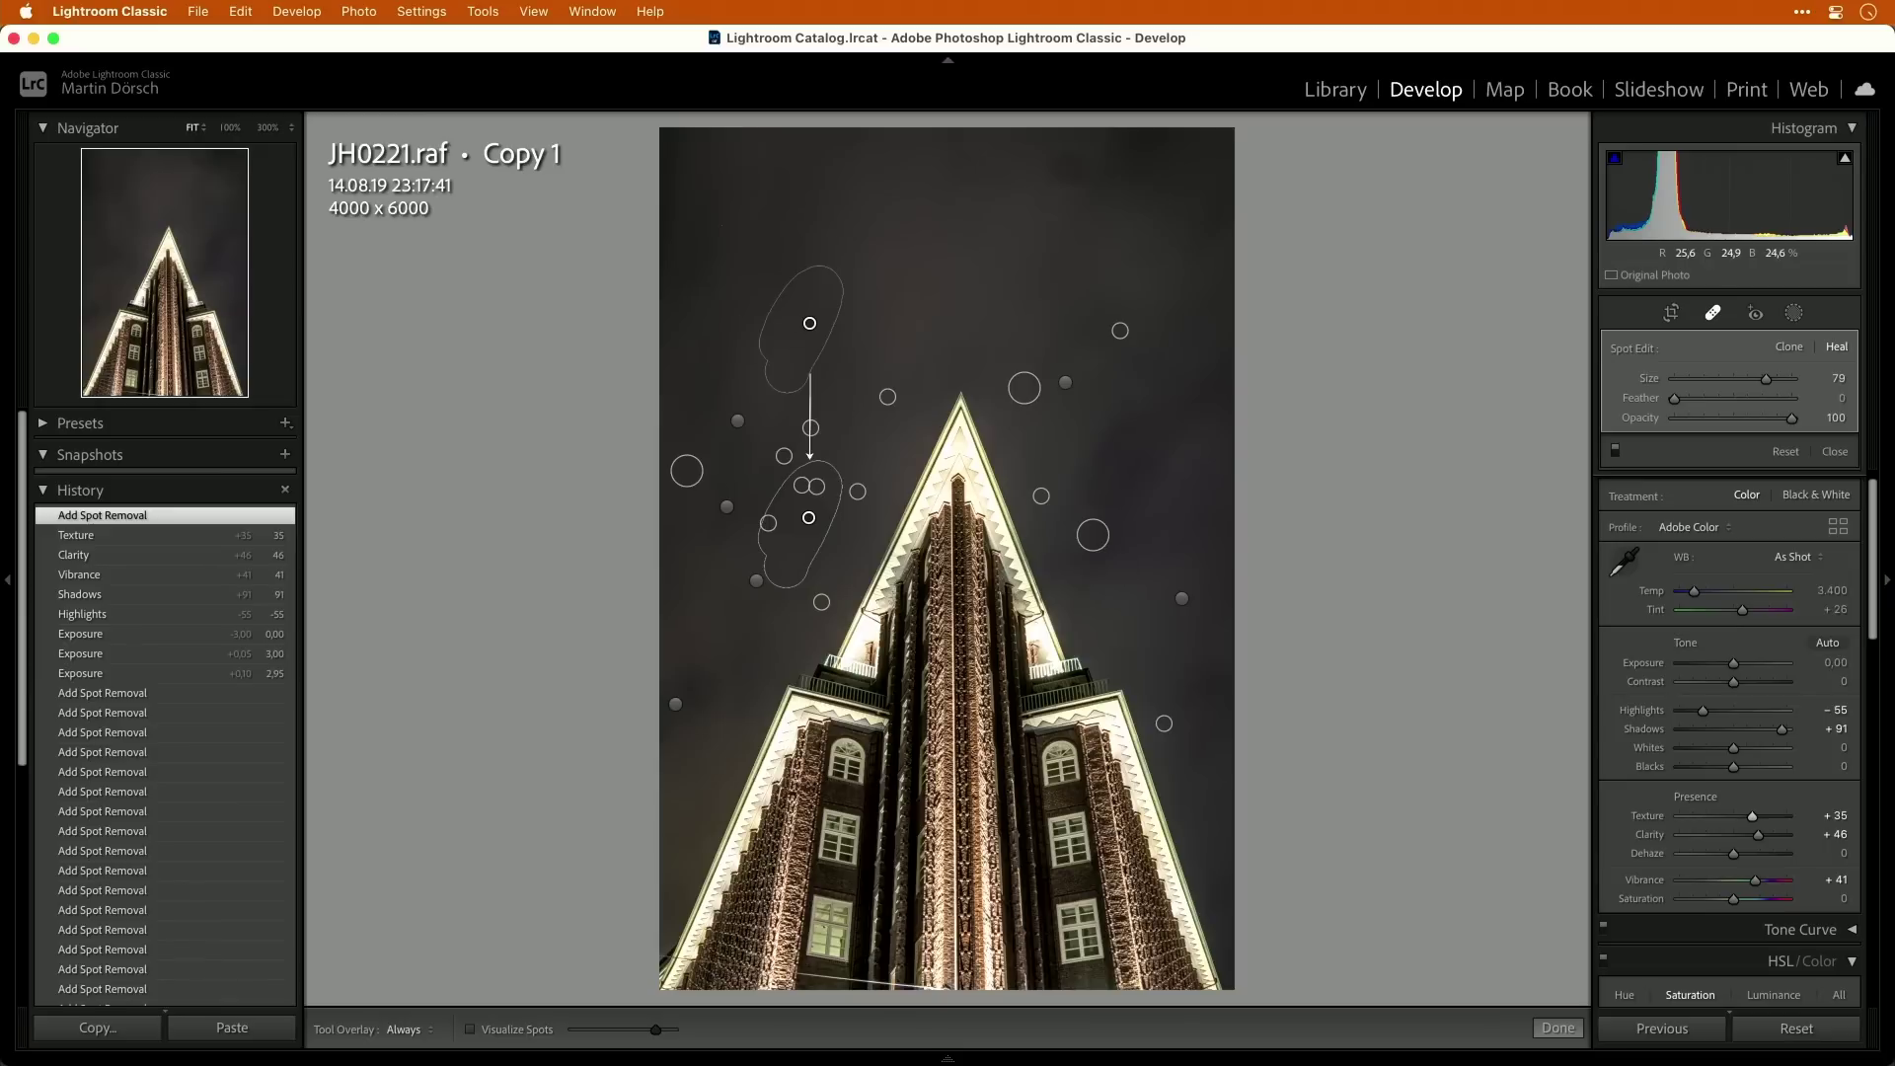
key(q)
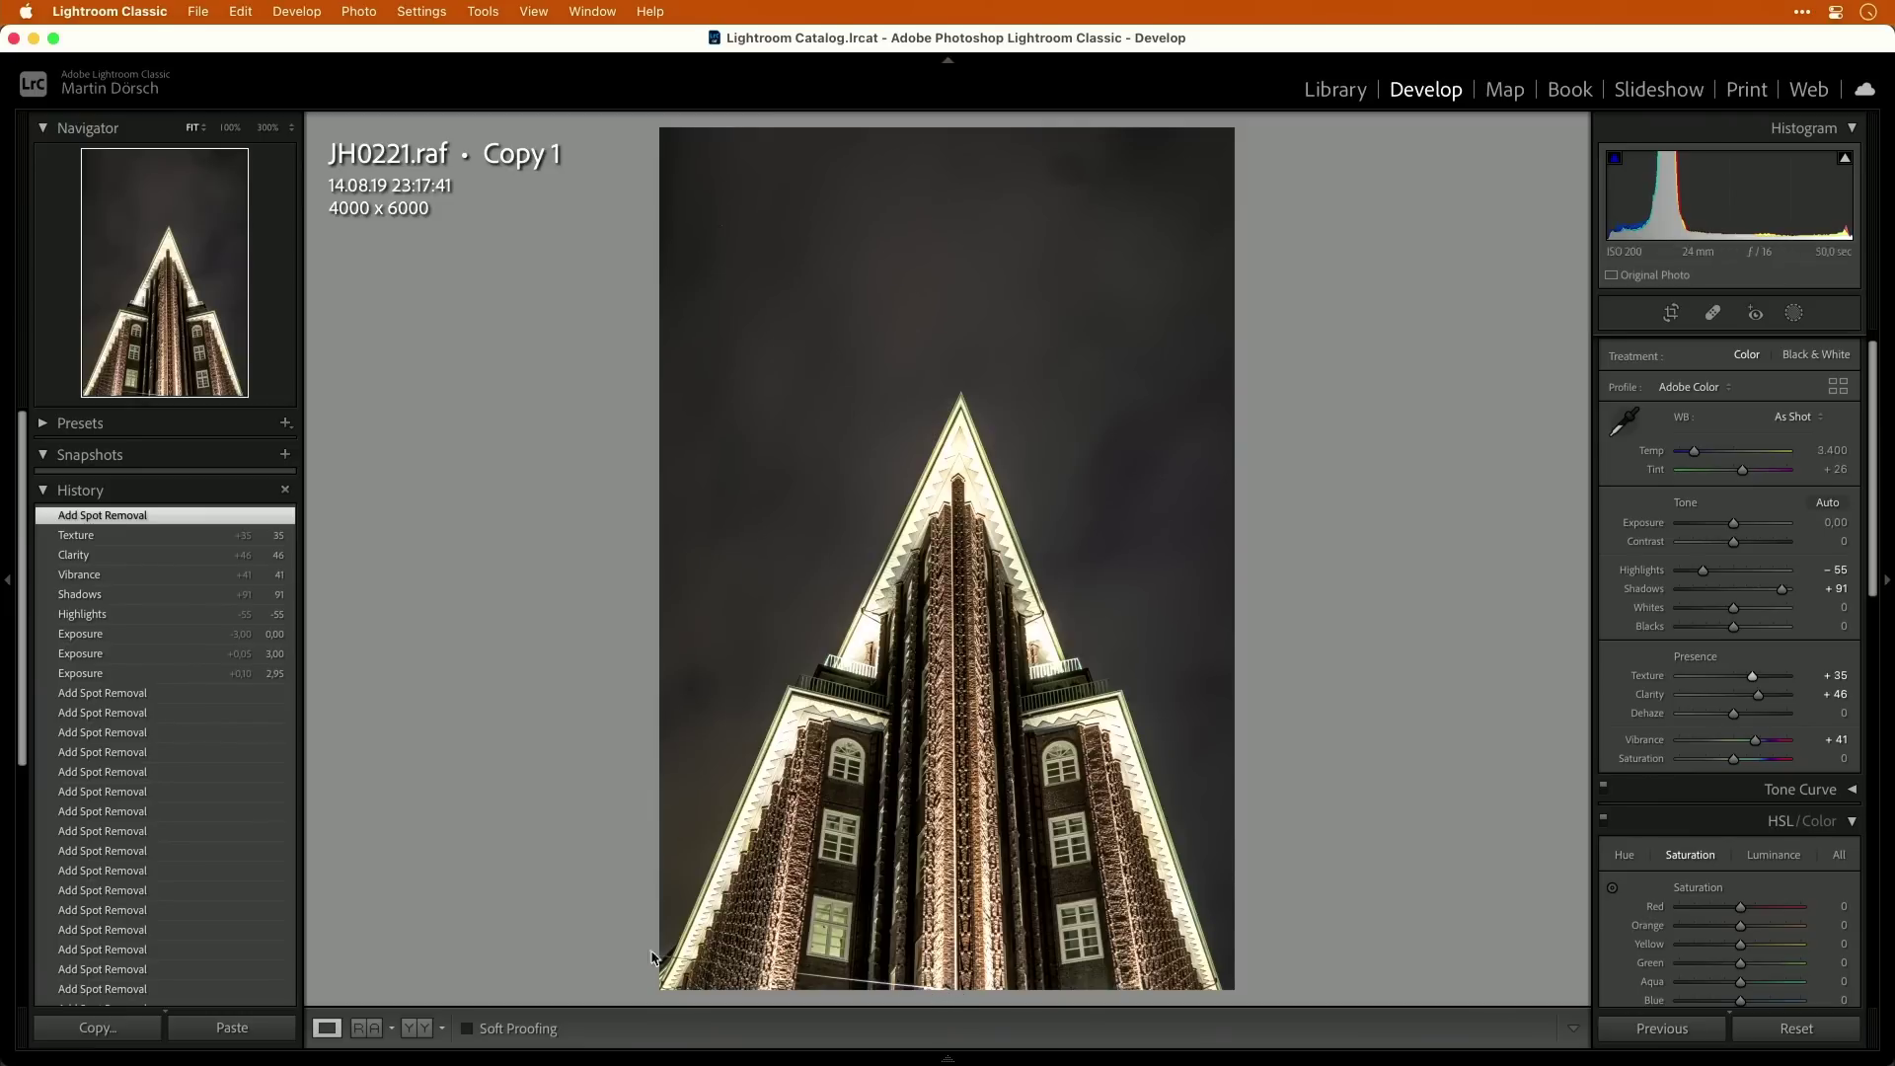
Inspect the cable crossing the building's base, then crop the photo's bottom and left edges to a 3812 x 5643 frame.
click(904, 982)
drag(904, 982, 1045, 830)
drag(719, 815, 960, 837)
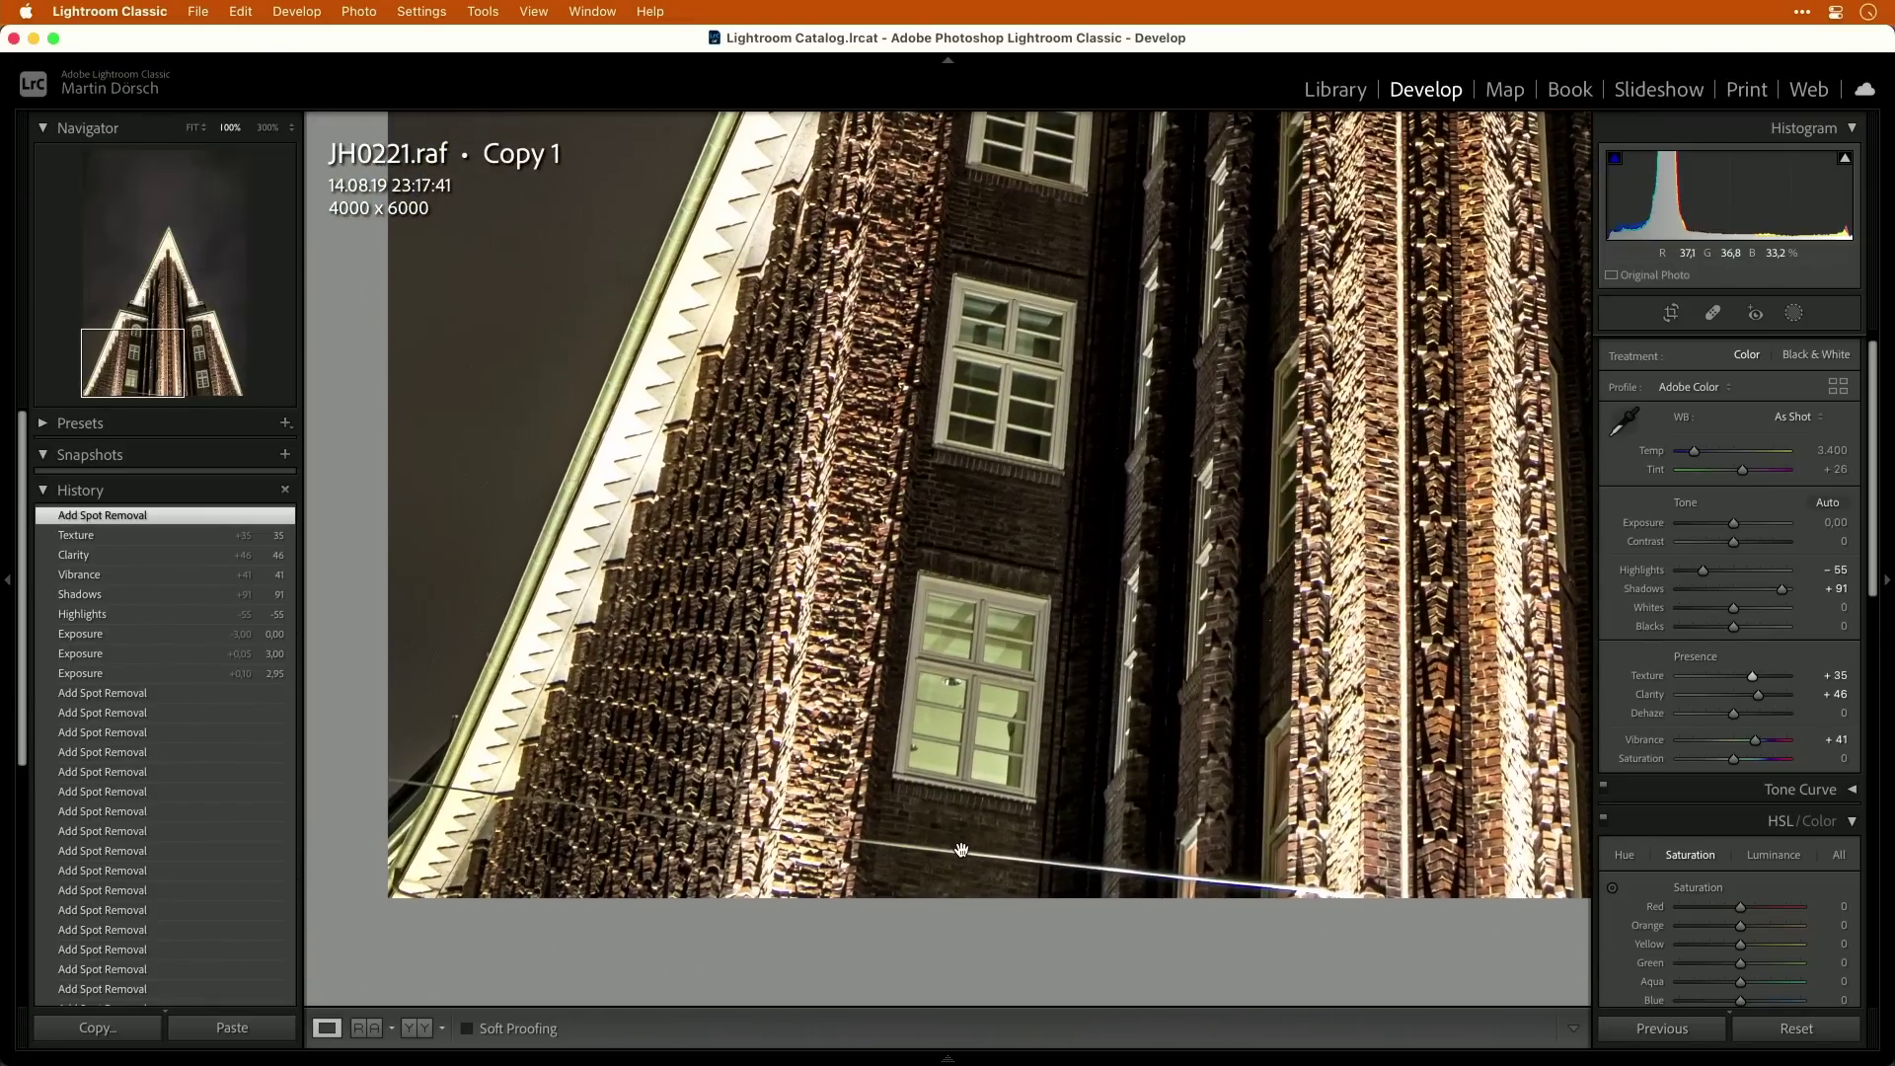
click(960, 850)
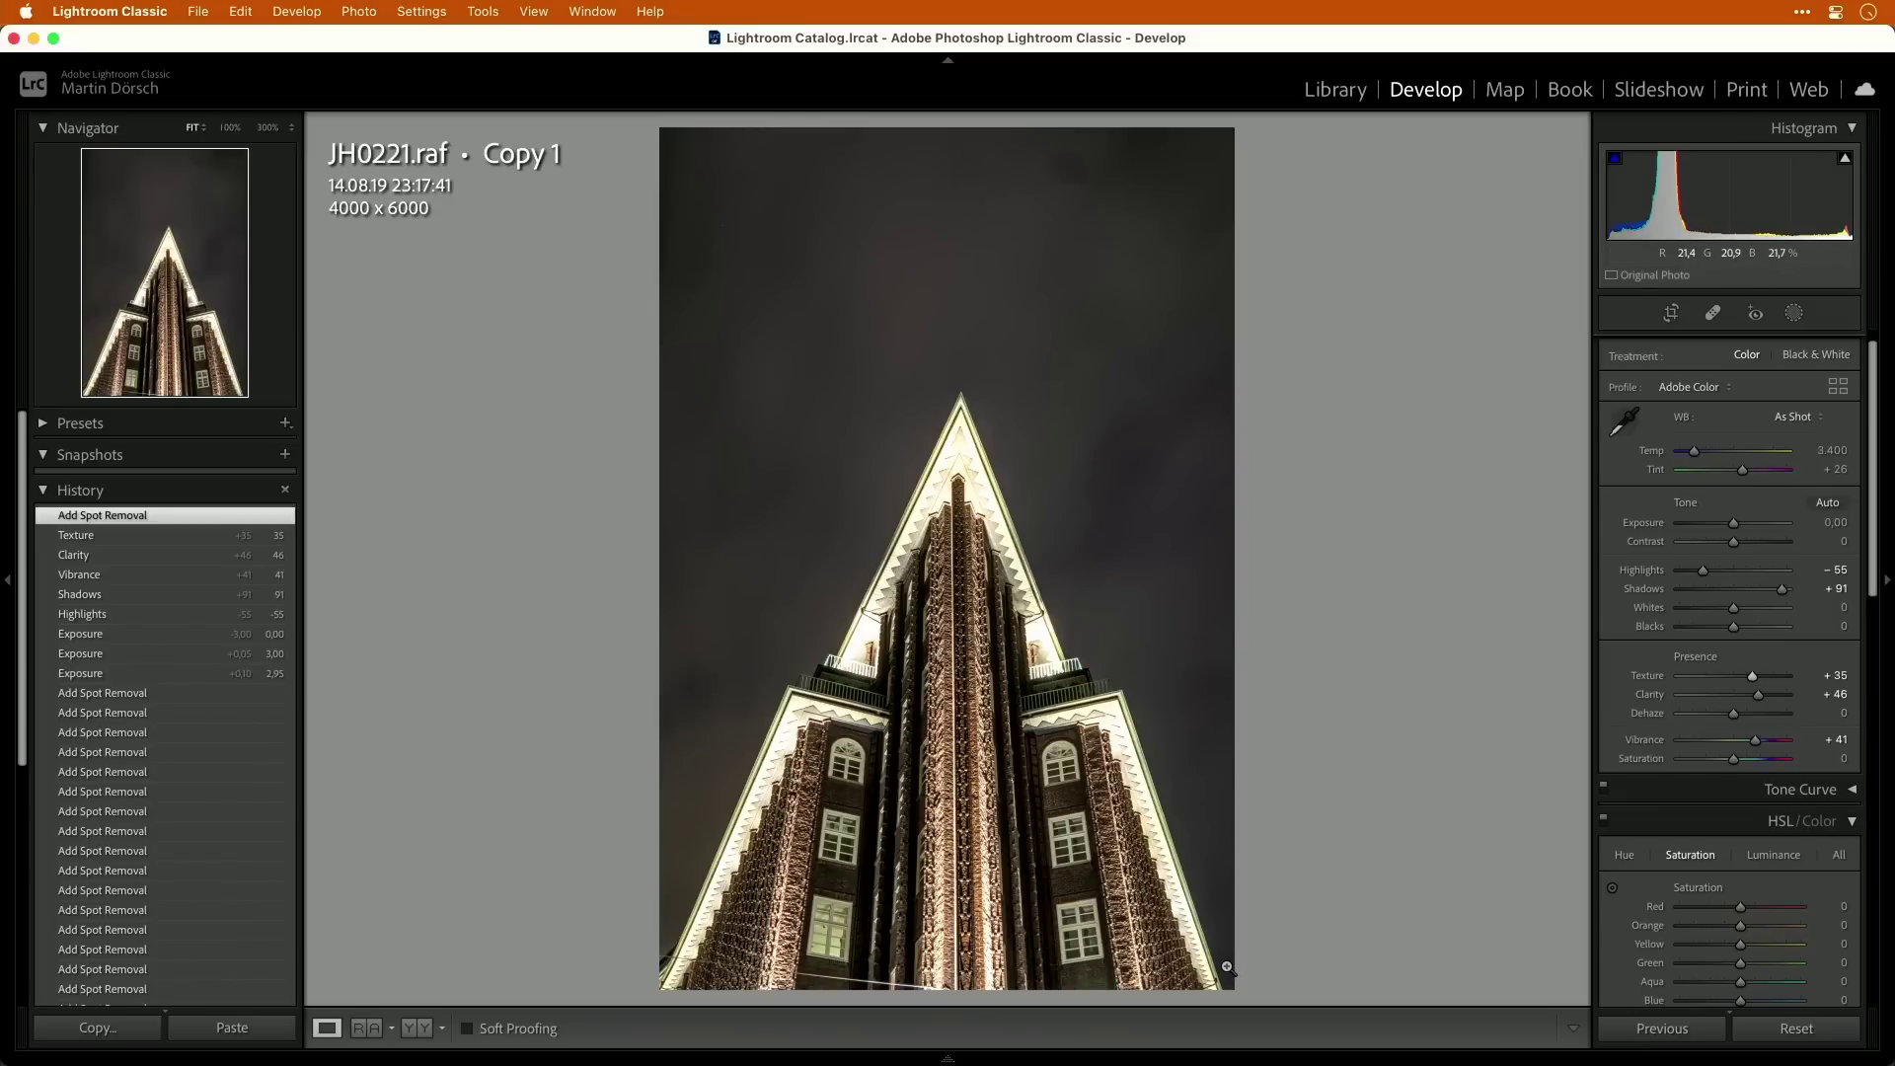
key(r)
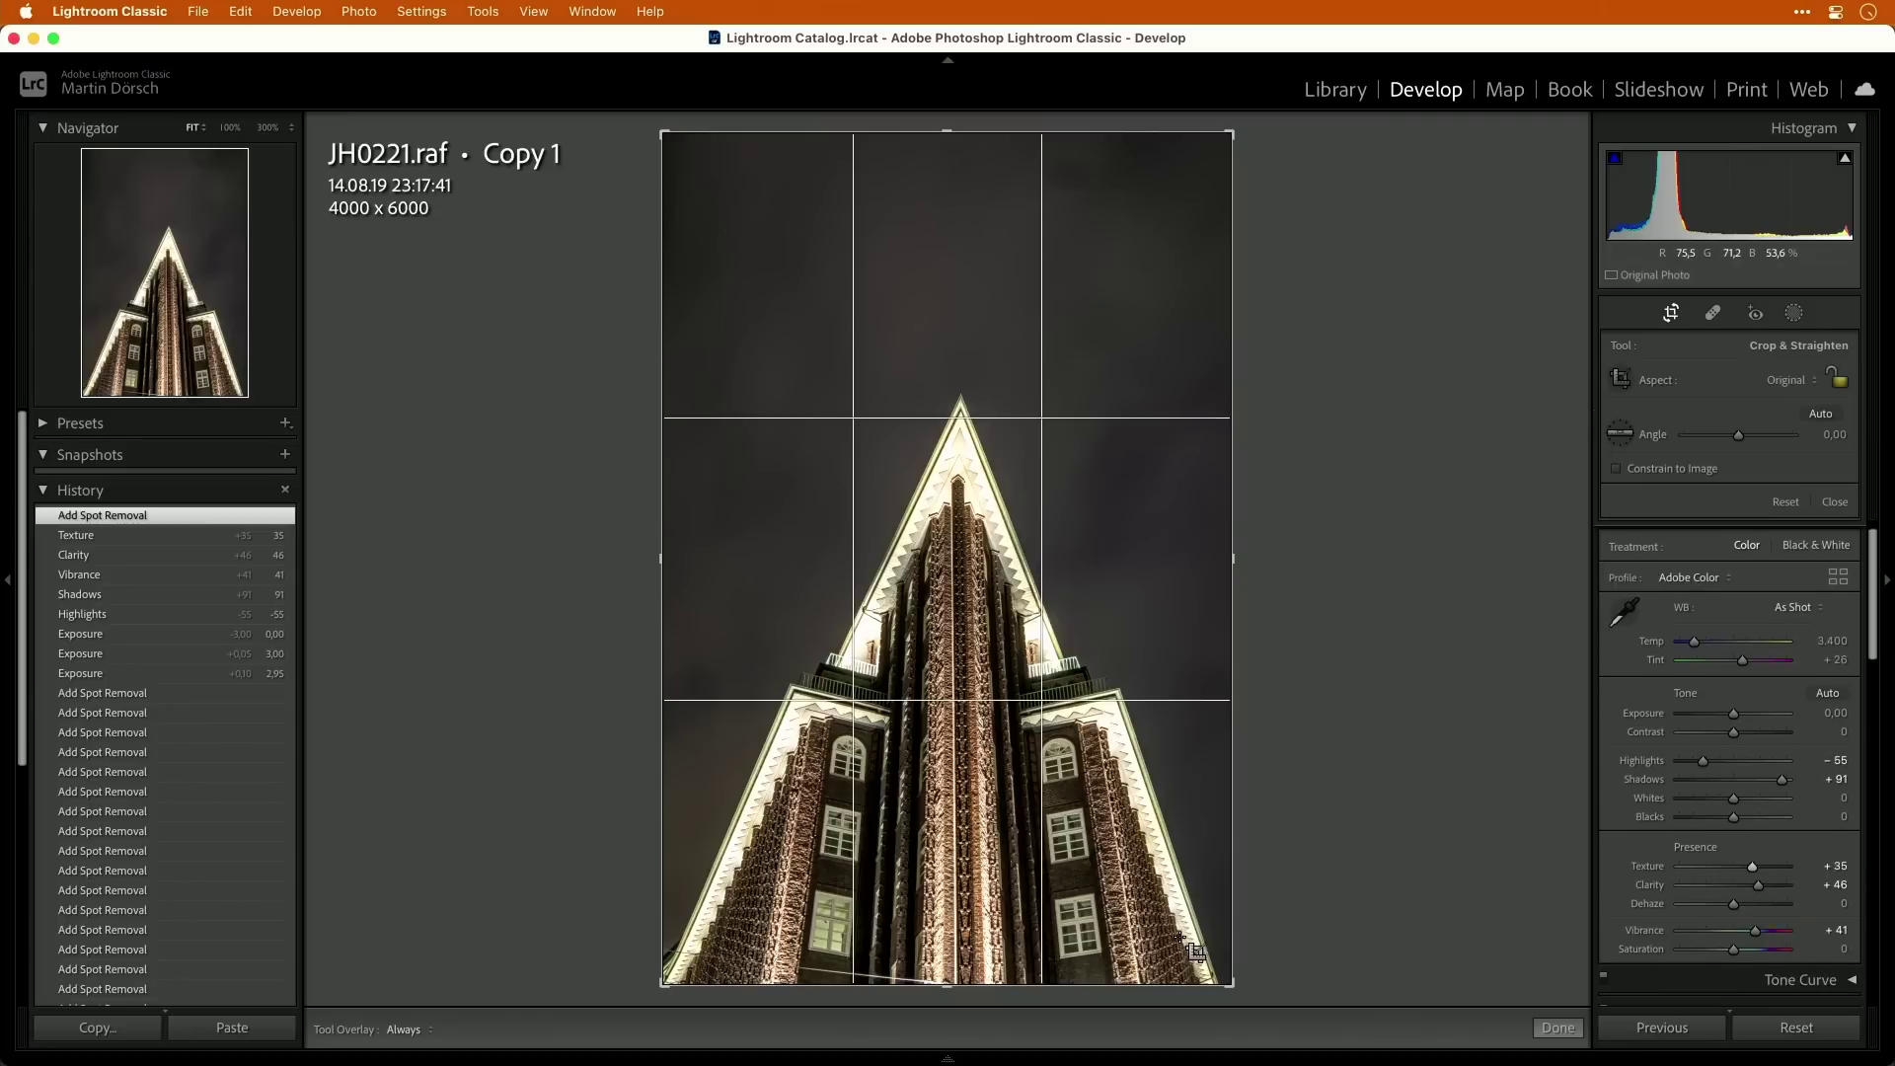
drag(948, 984, 946, 959)
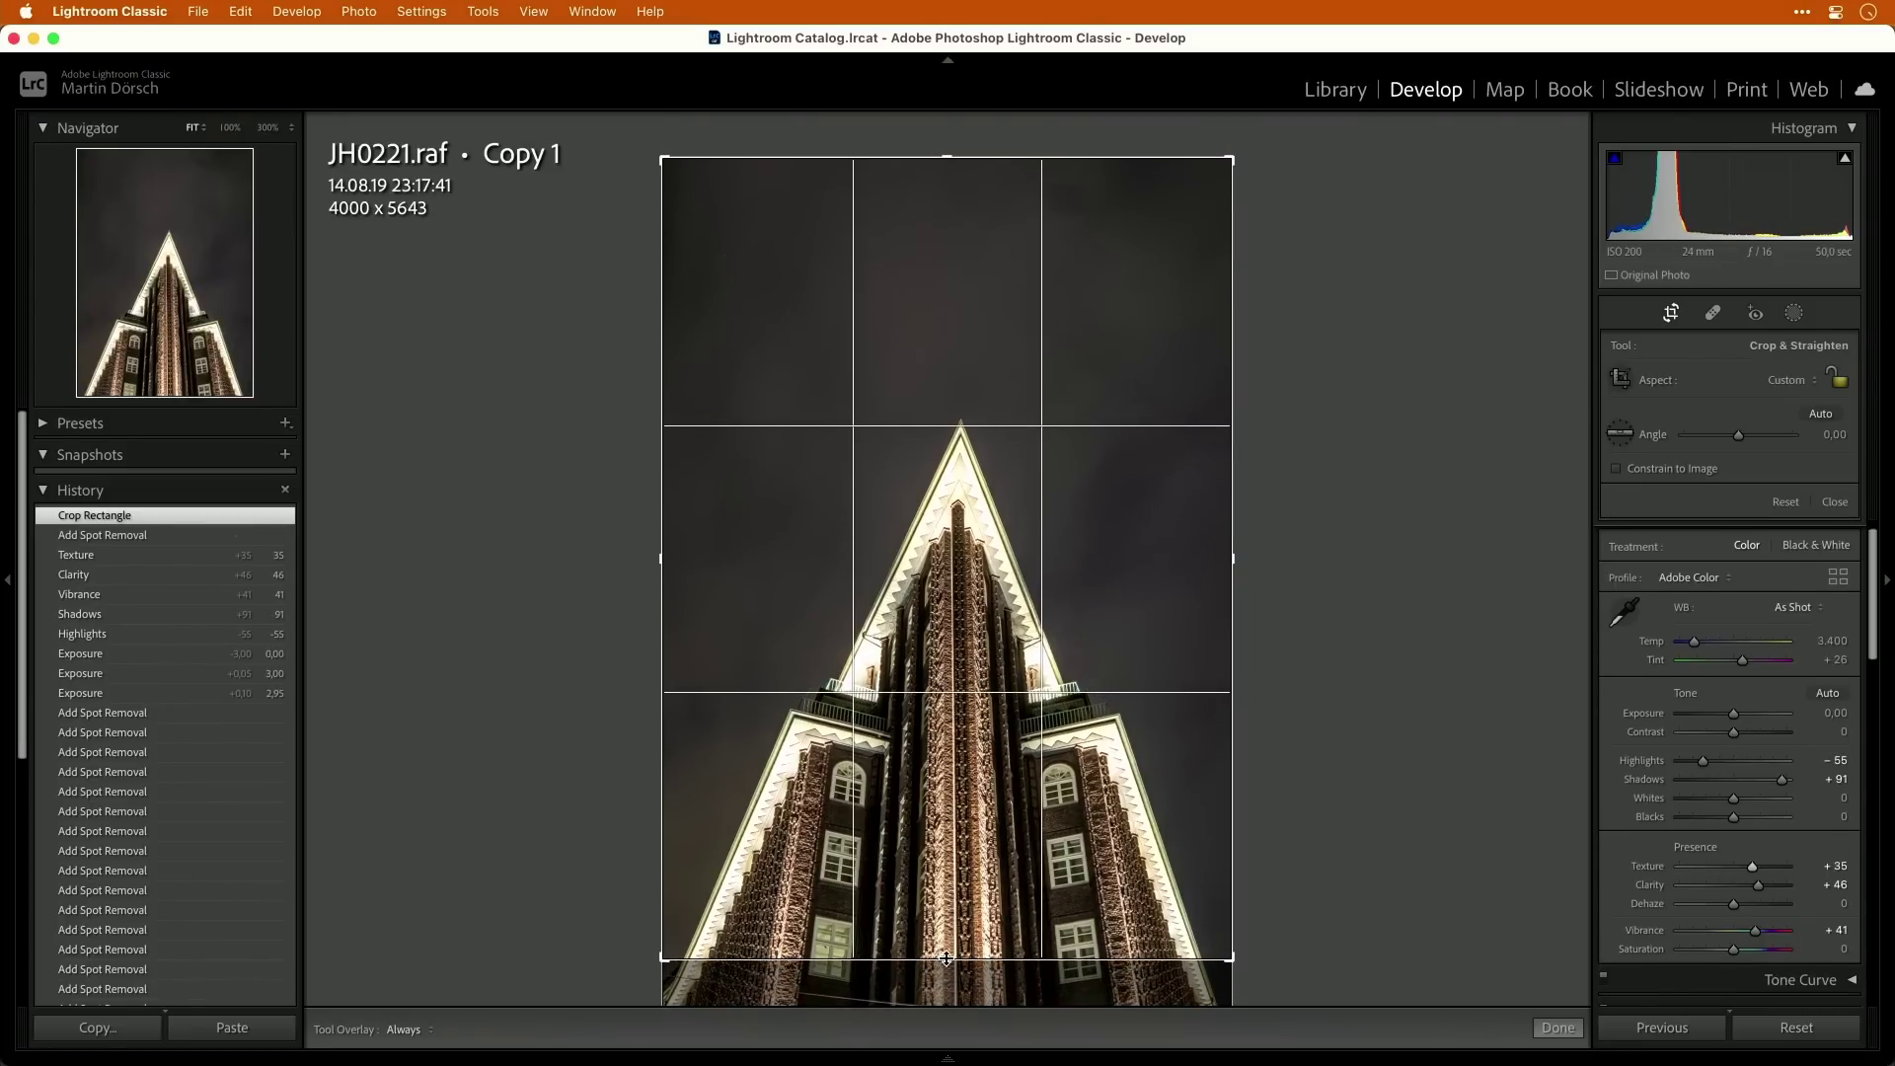
drag(661, 559, 677, 554)
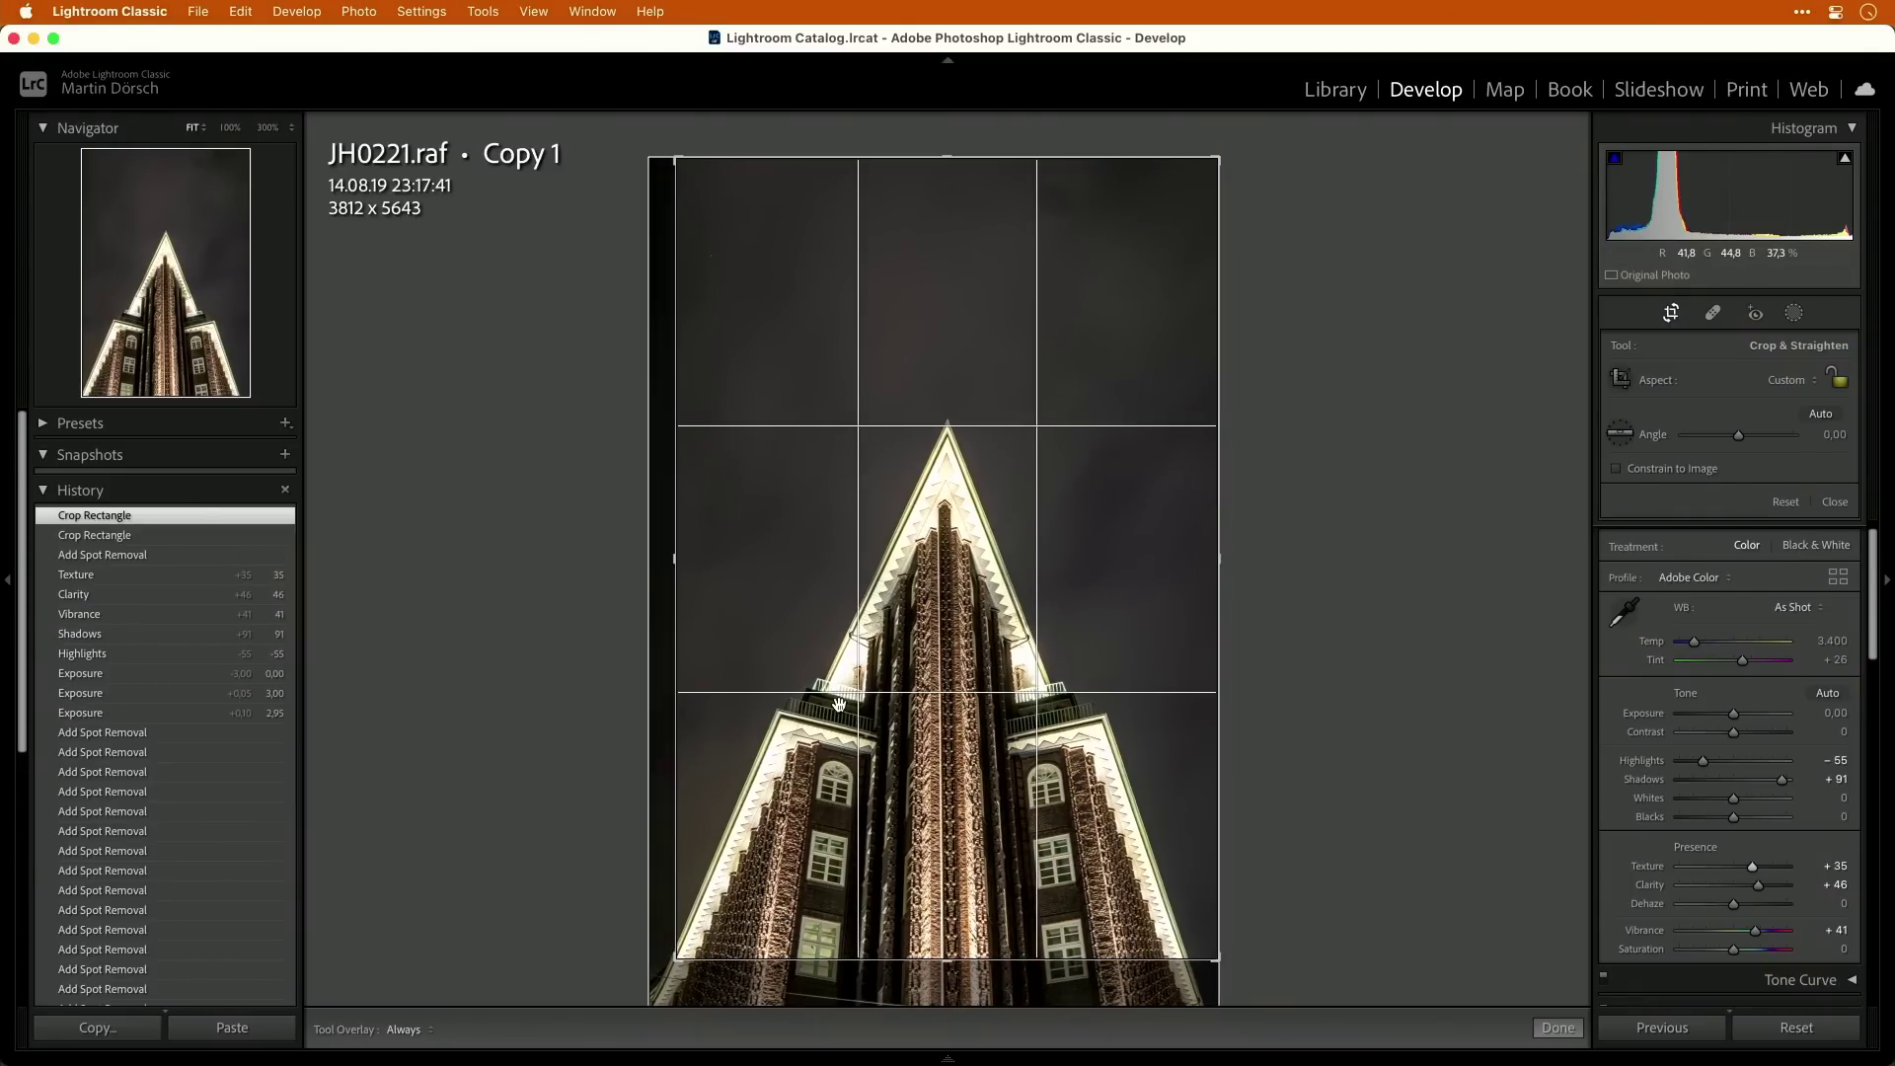
Switch the crop overlay to a two-by-two grid and straighten the photo along the building's central axis to an angle of 0.53.
key(o)
key(o)
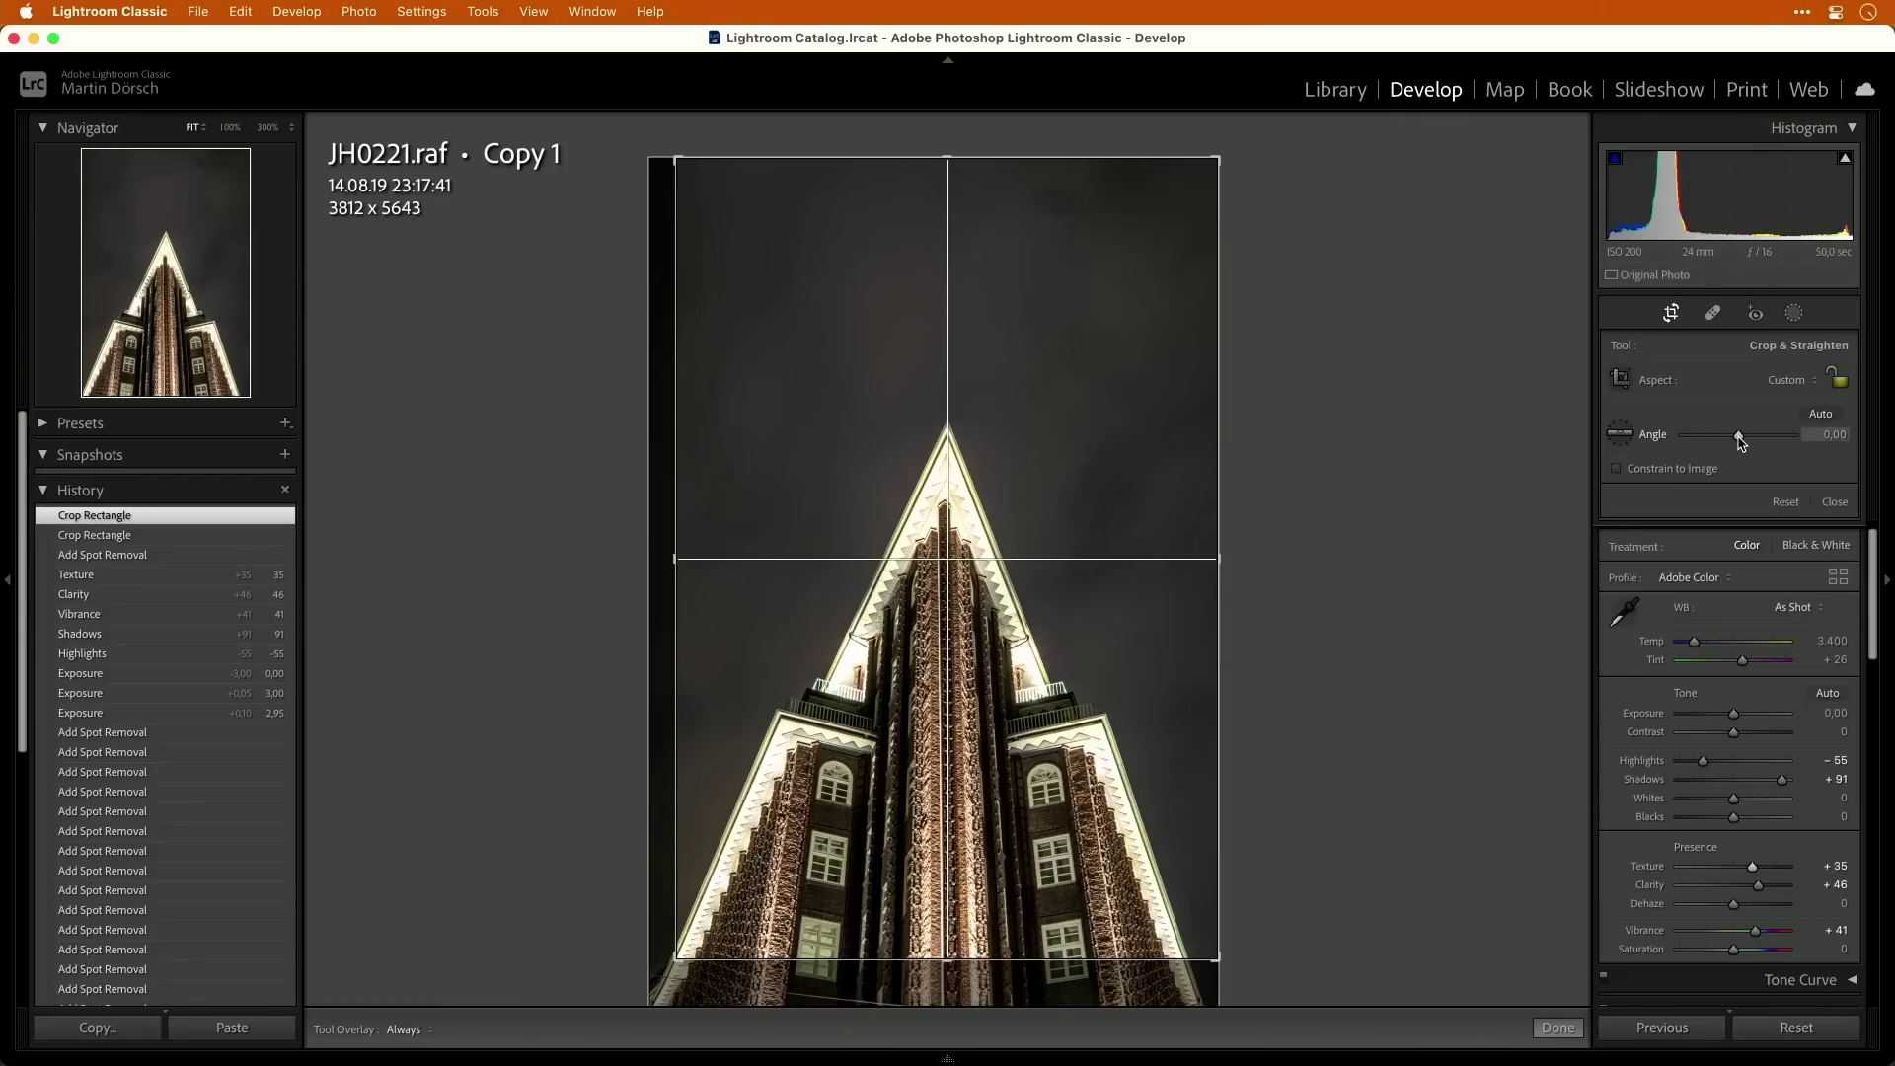
drag(1738, 439, 1738, 439)
key(super+z)
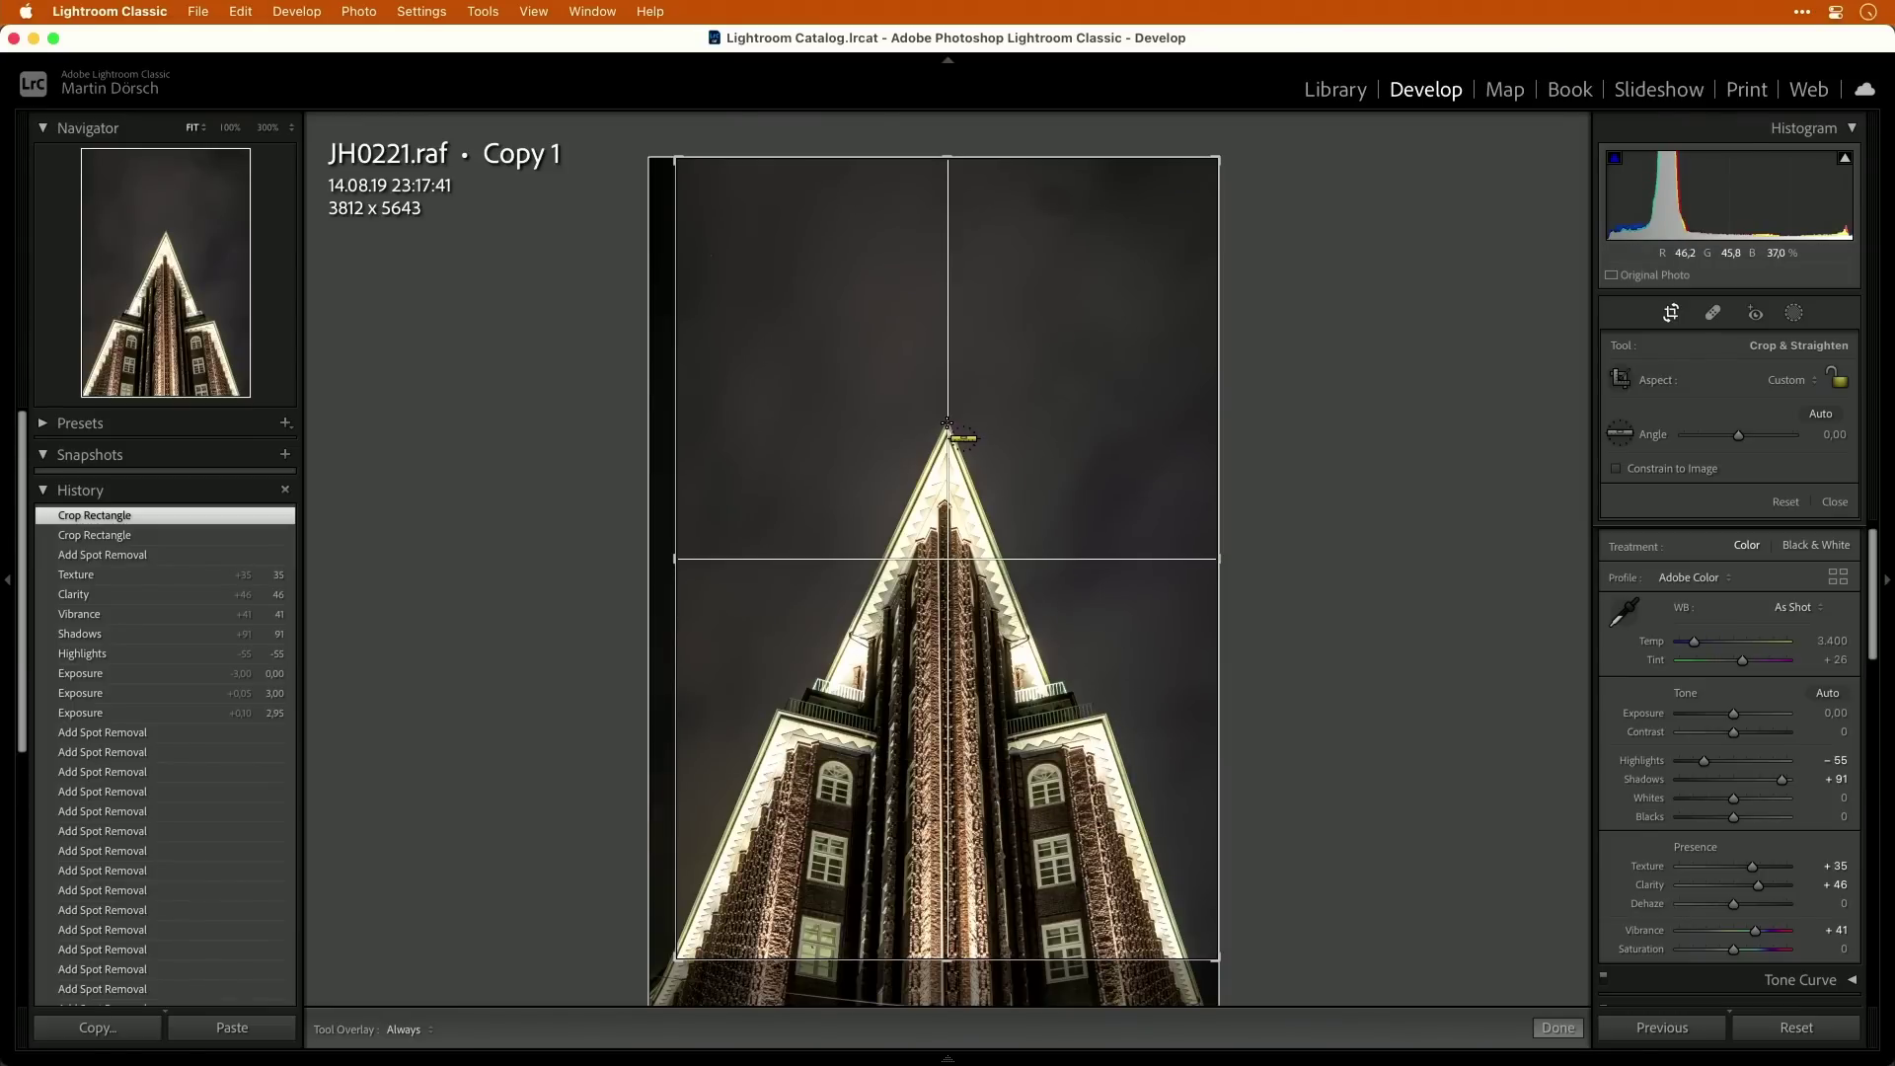
drag(949, 424, 947, 423)
drag(949, 541, 954, 998)
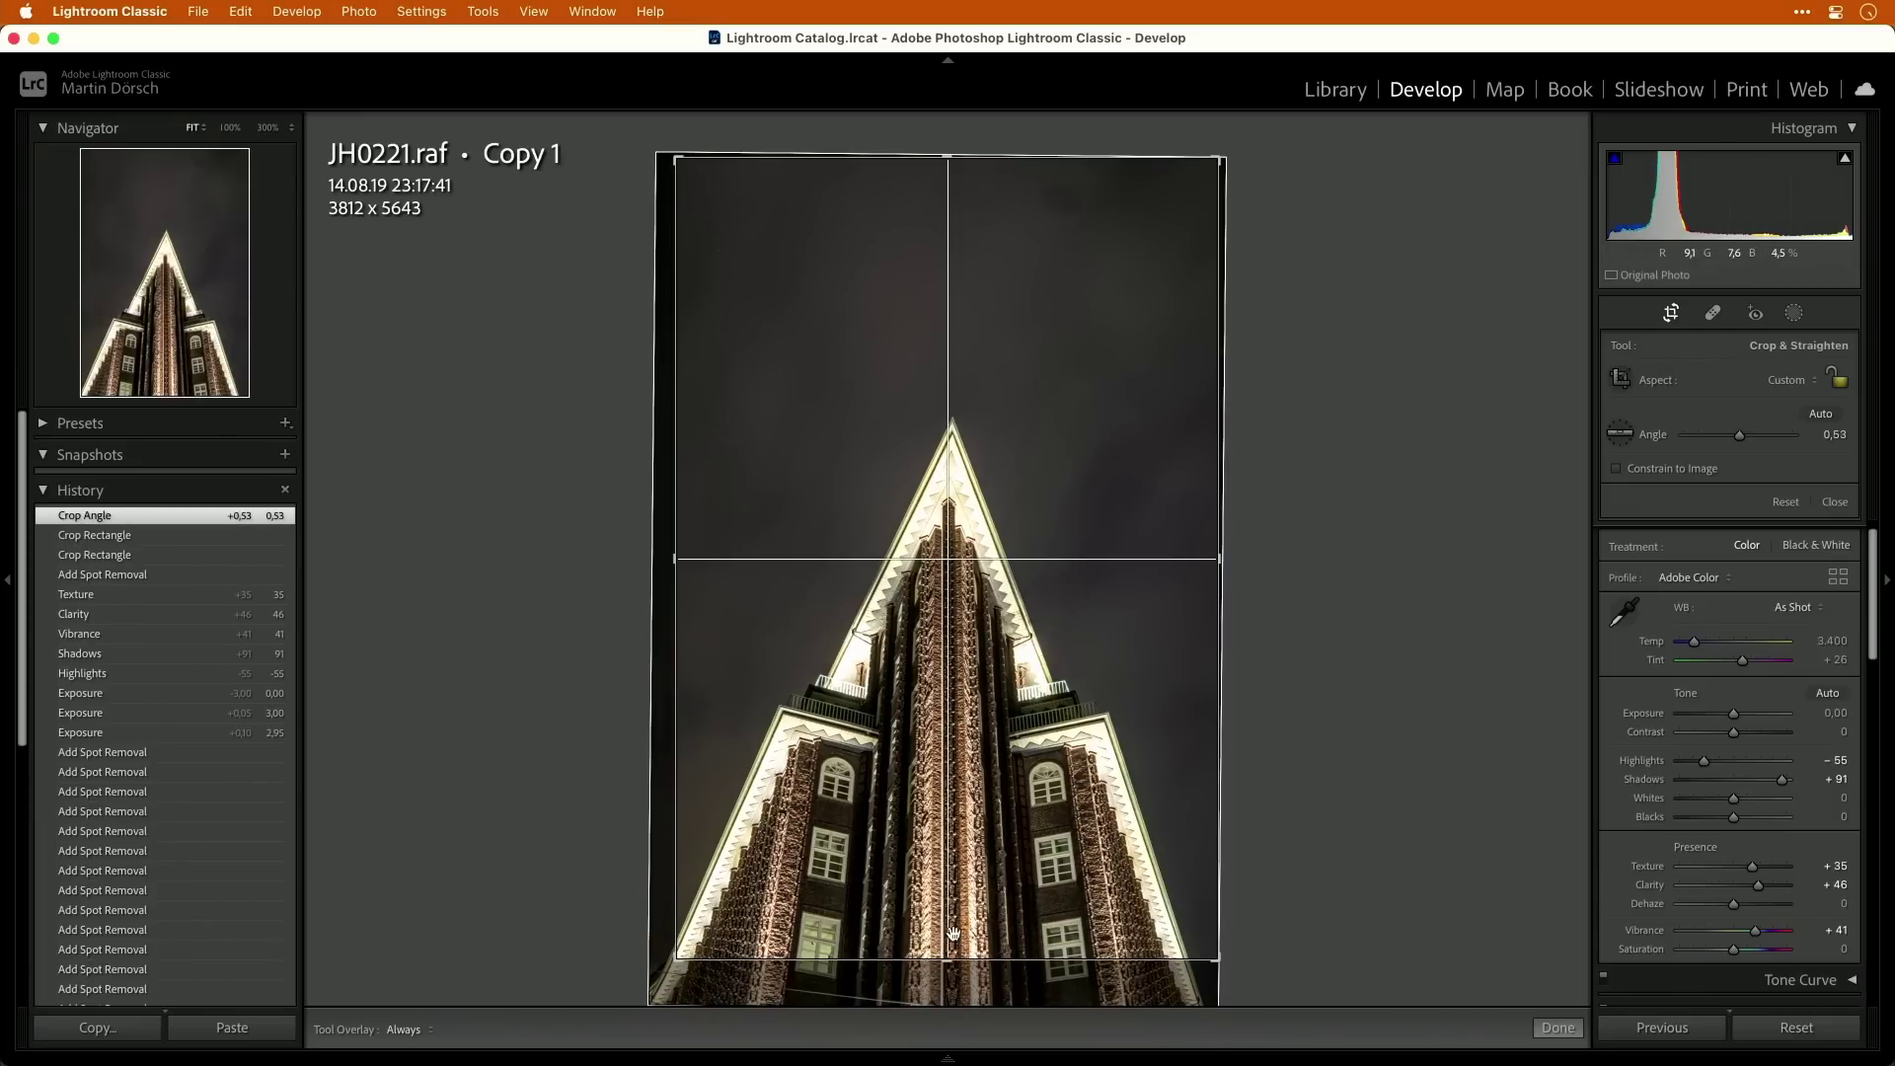
Adjust the crop frame's side and bottom edges so the building is centred at 3739 x 5965, and apply the crop.
drag(675, 558, 680, 563)
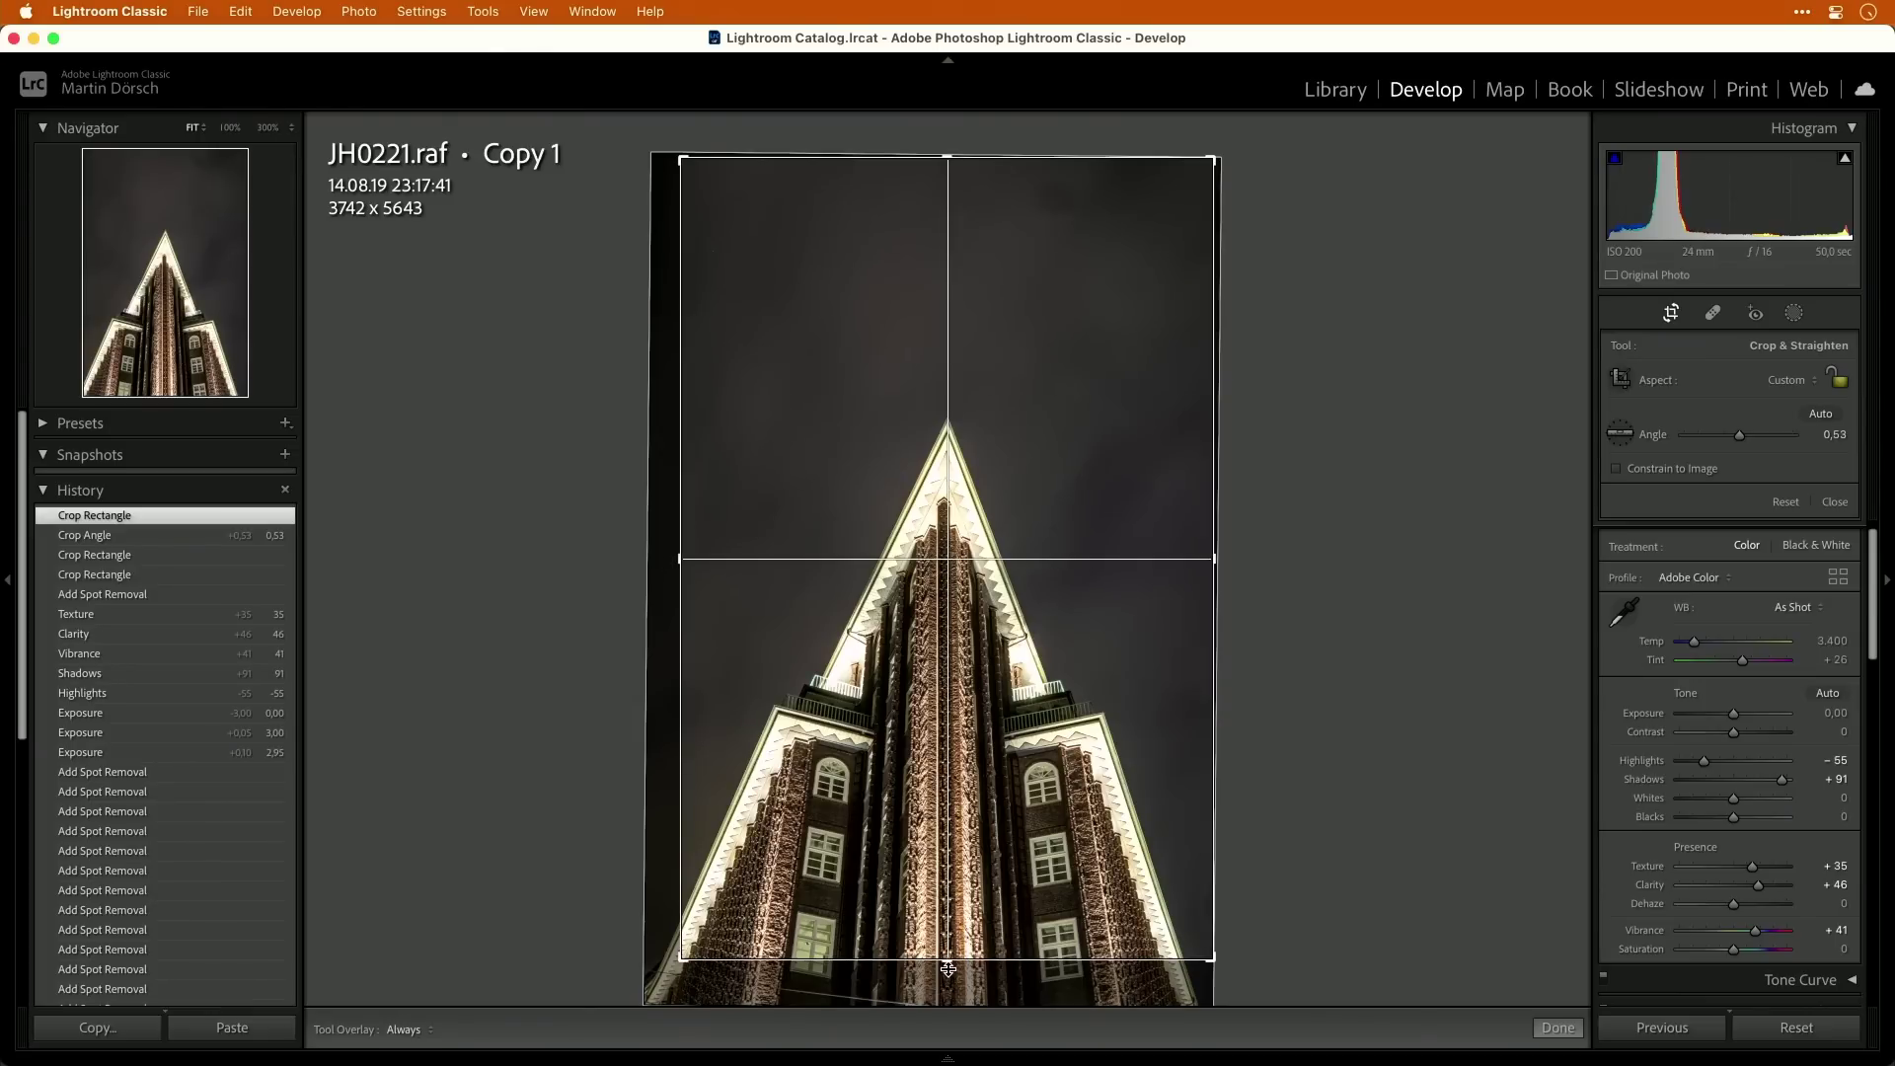
drag(1214, 559, 1208, 560)
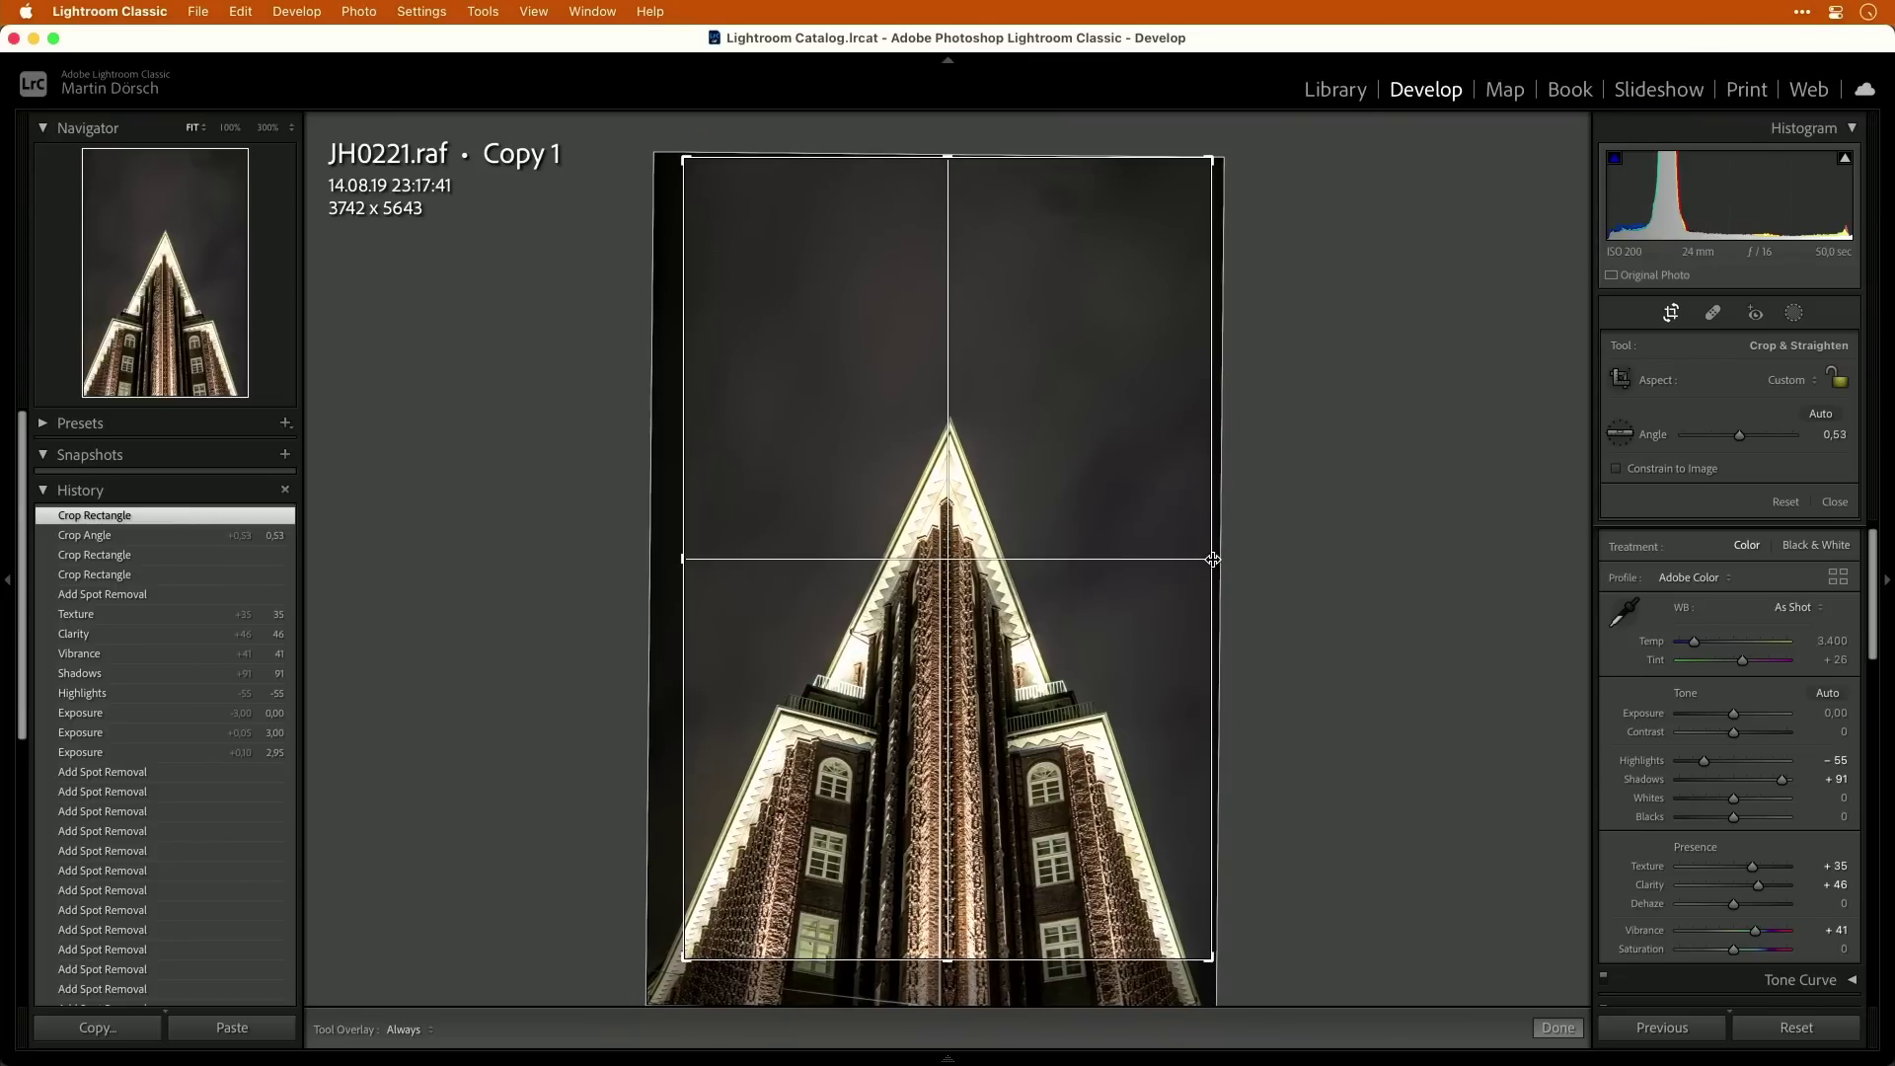
drag(948, 956, 950, 982)
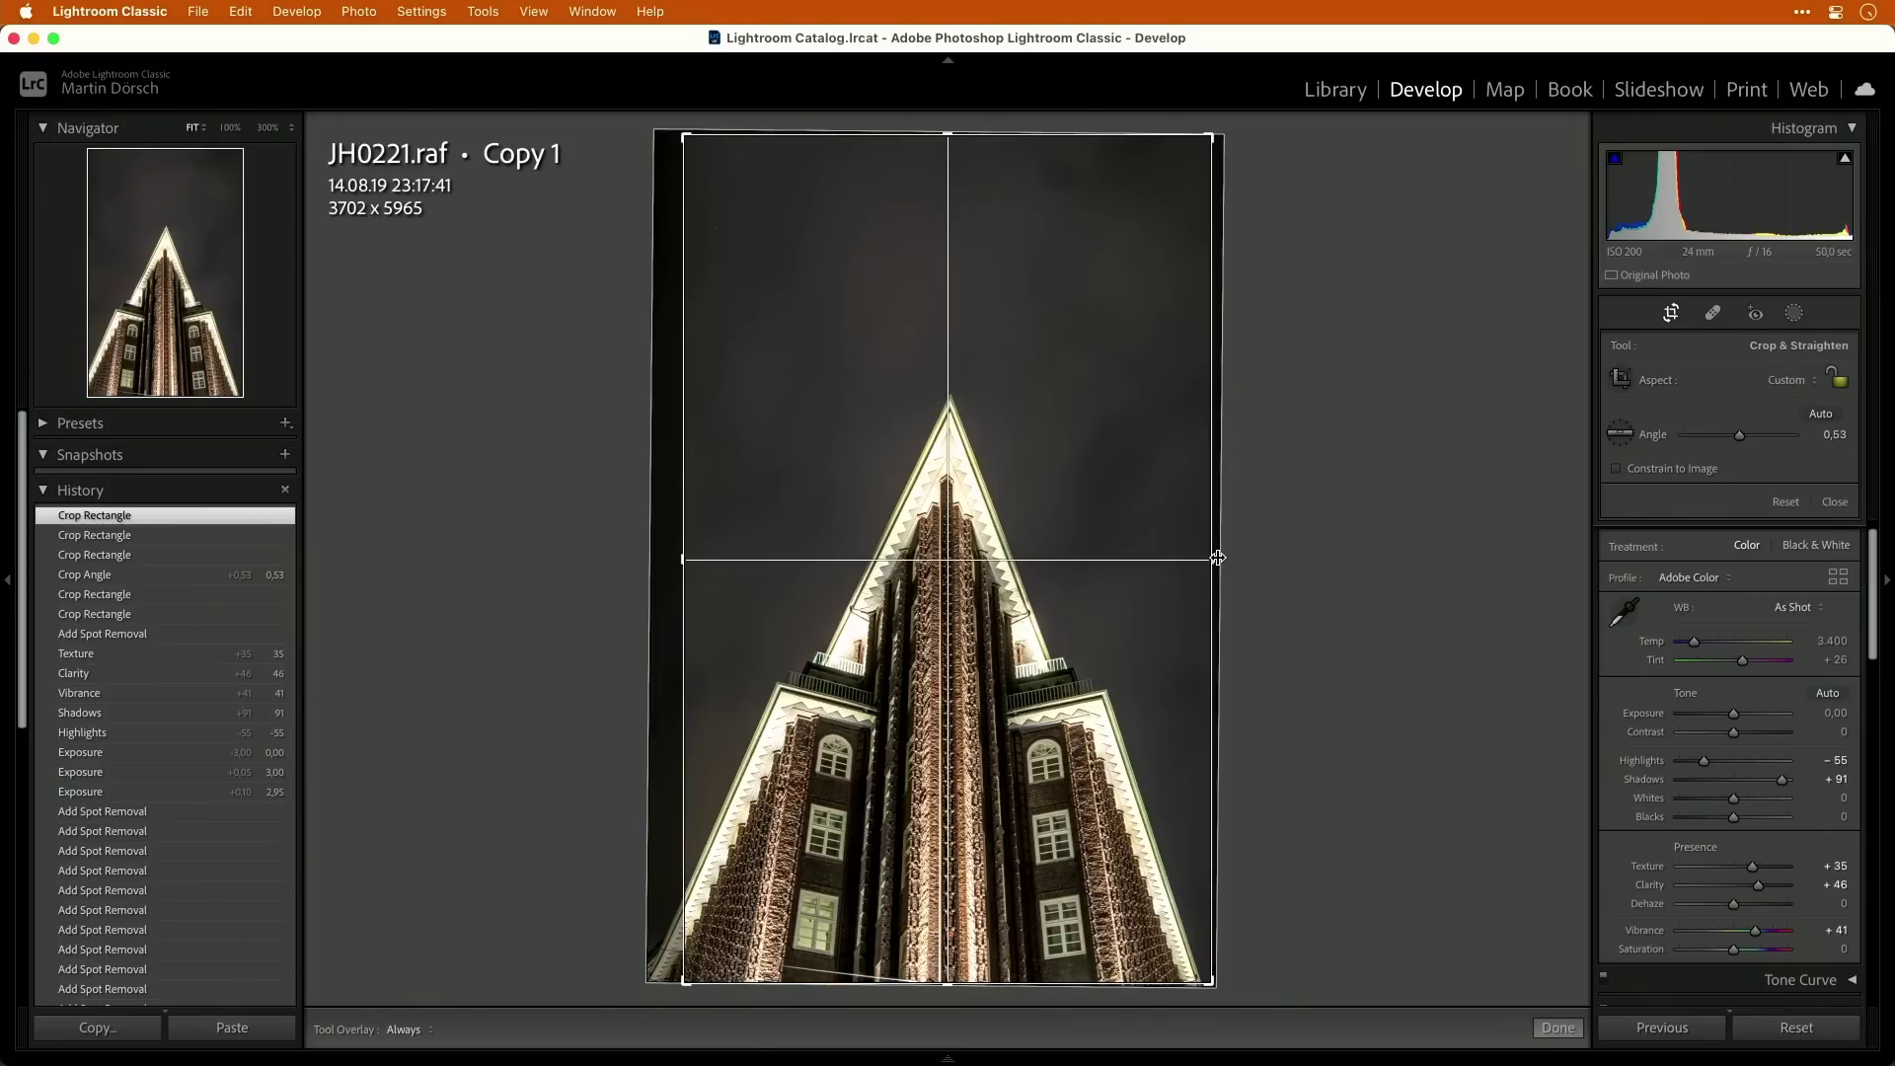
drag(1218, 557, 1217, 562)
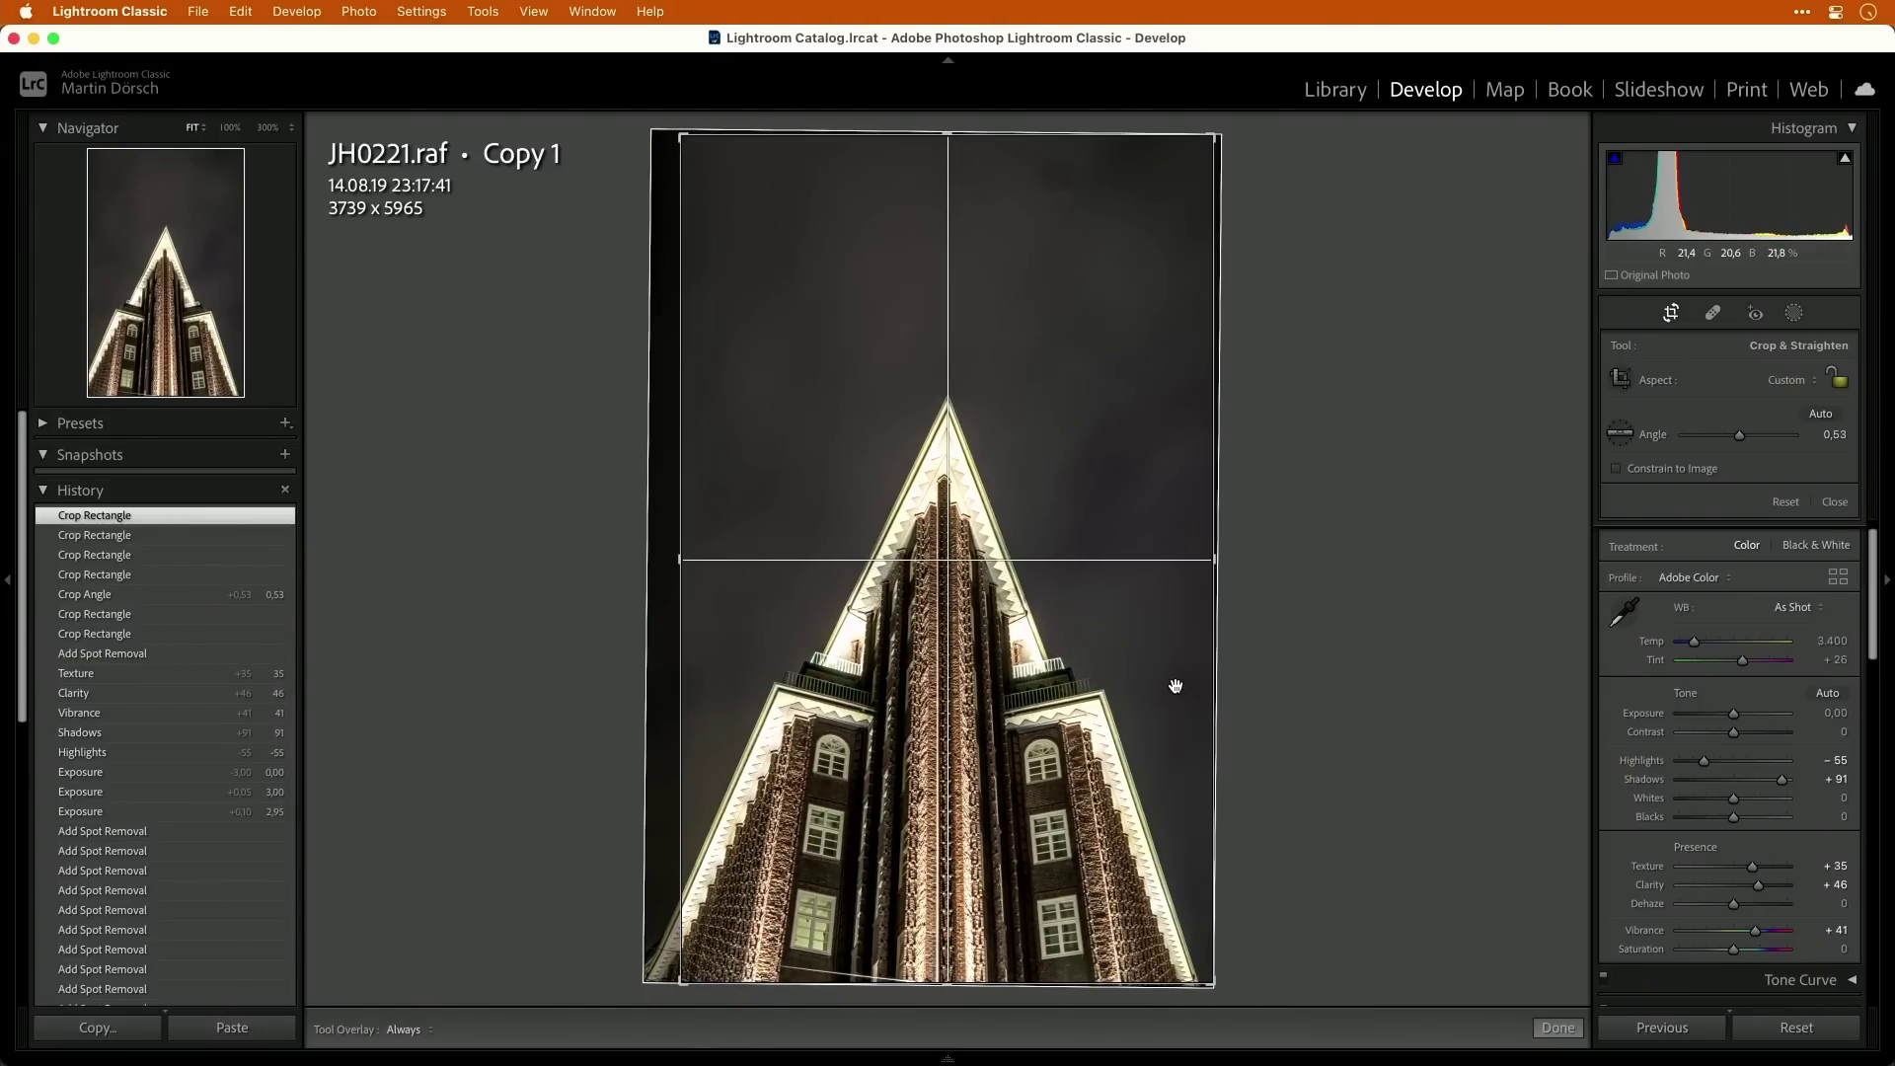
key(Return)
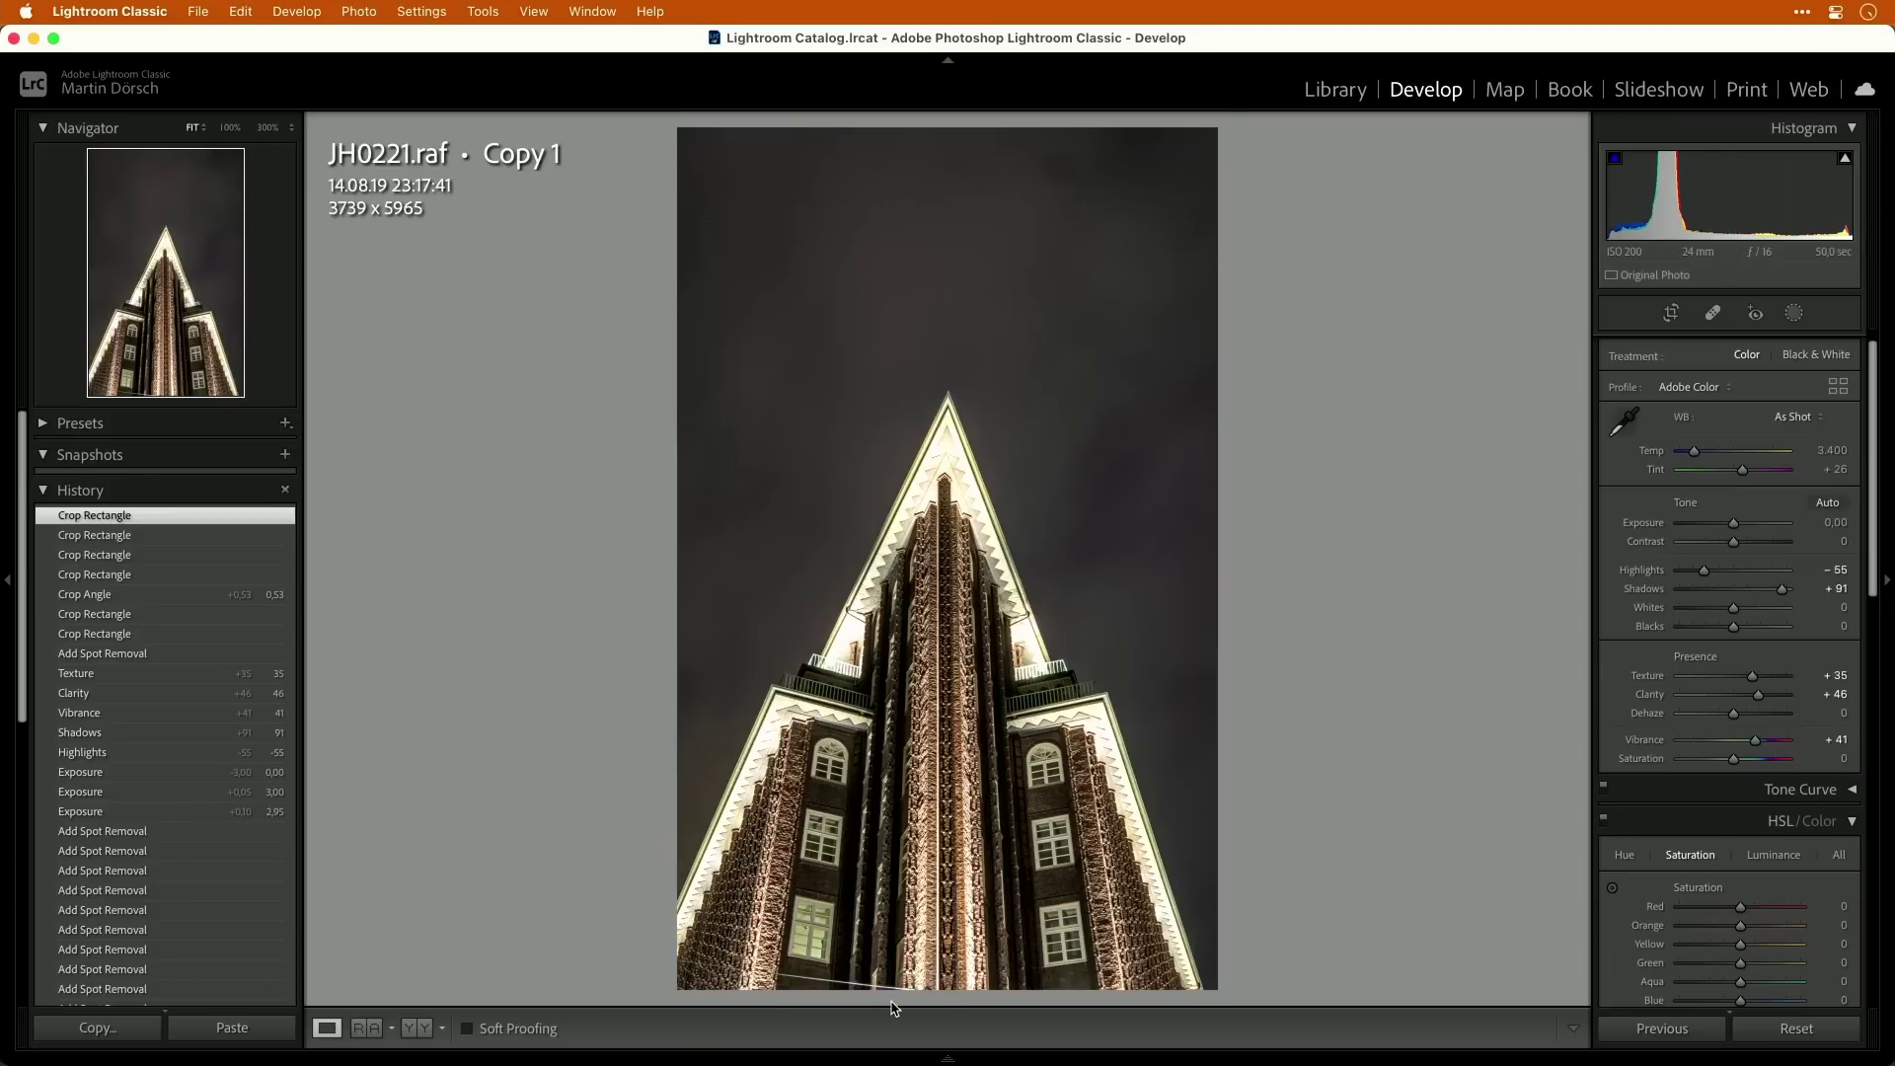
Heal the cable across the building's lower-left base with brush size 55, reposition the sample source, and check the retouch up close.
key(q)
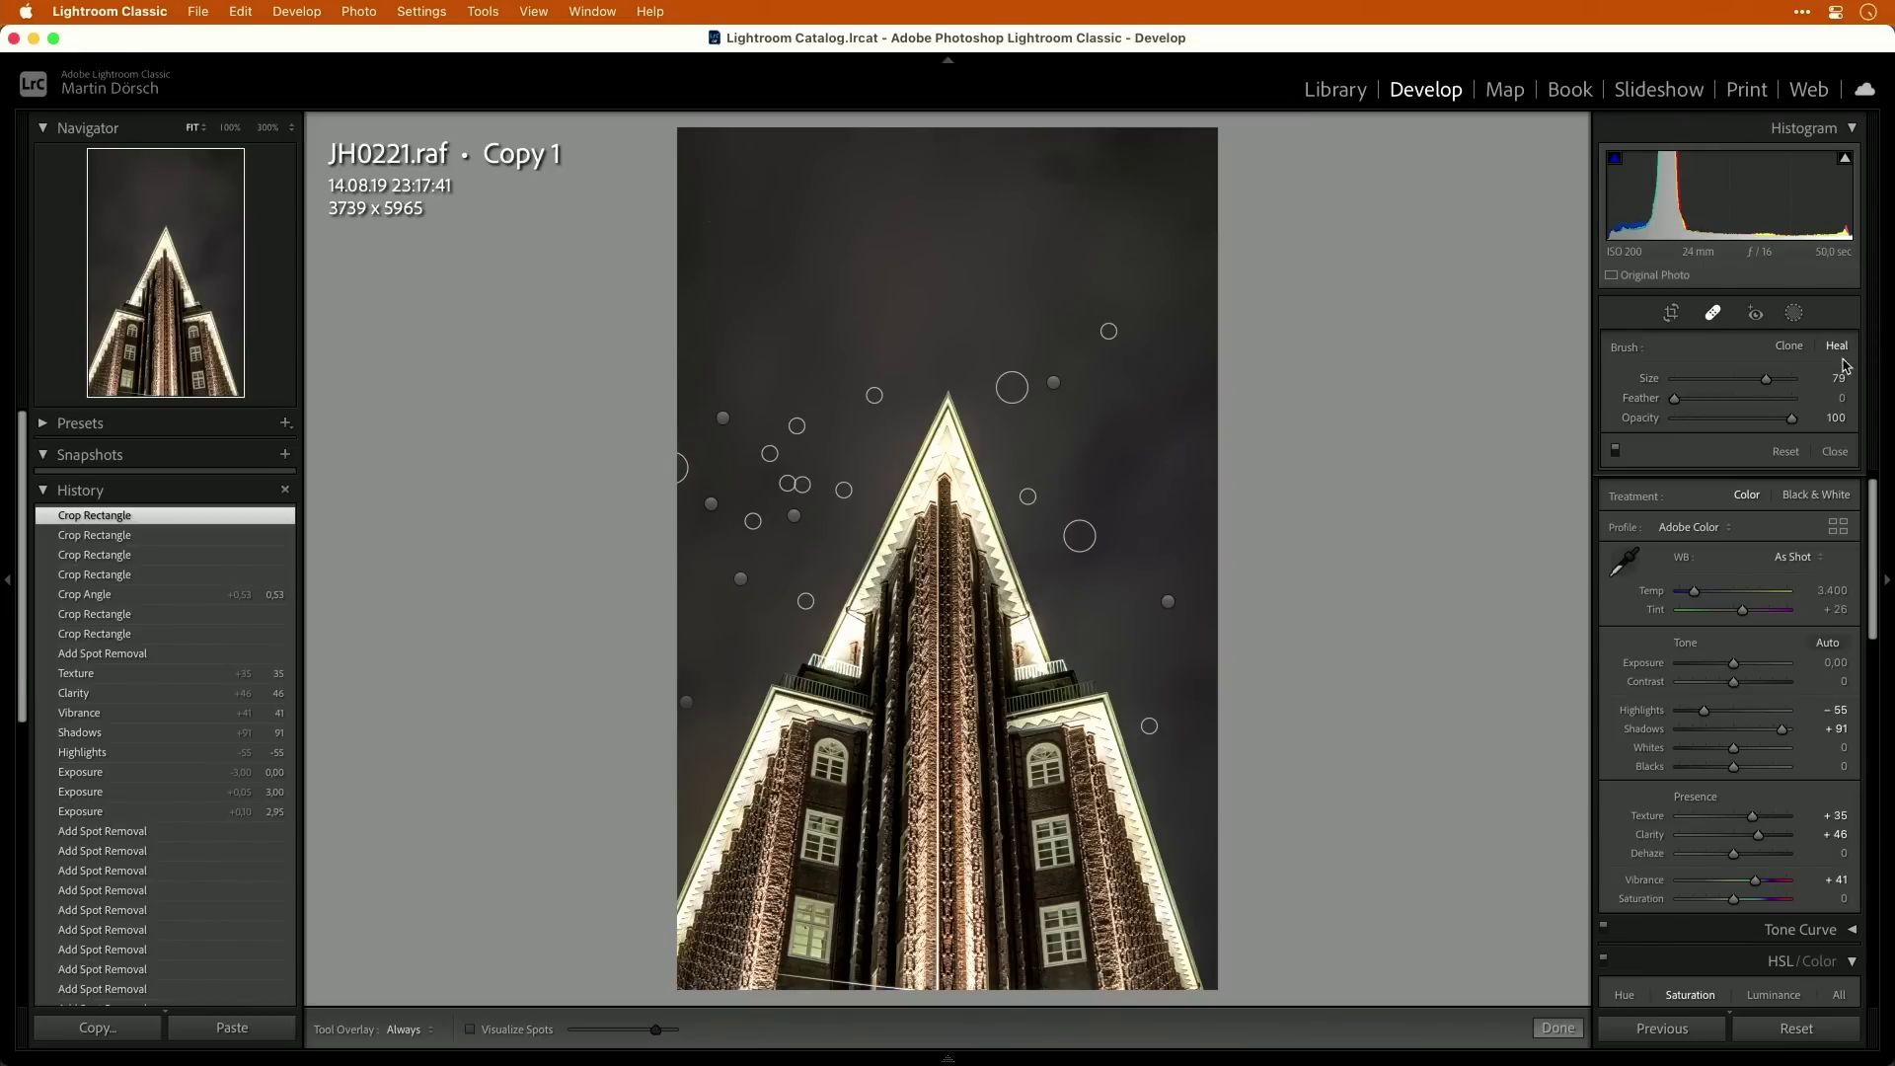
scroll(1026, 642, down, 8)
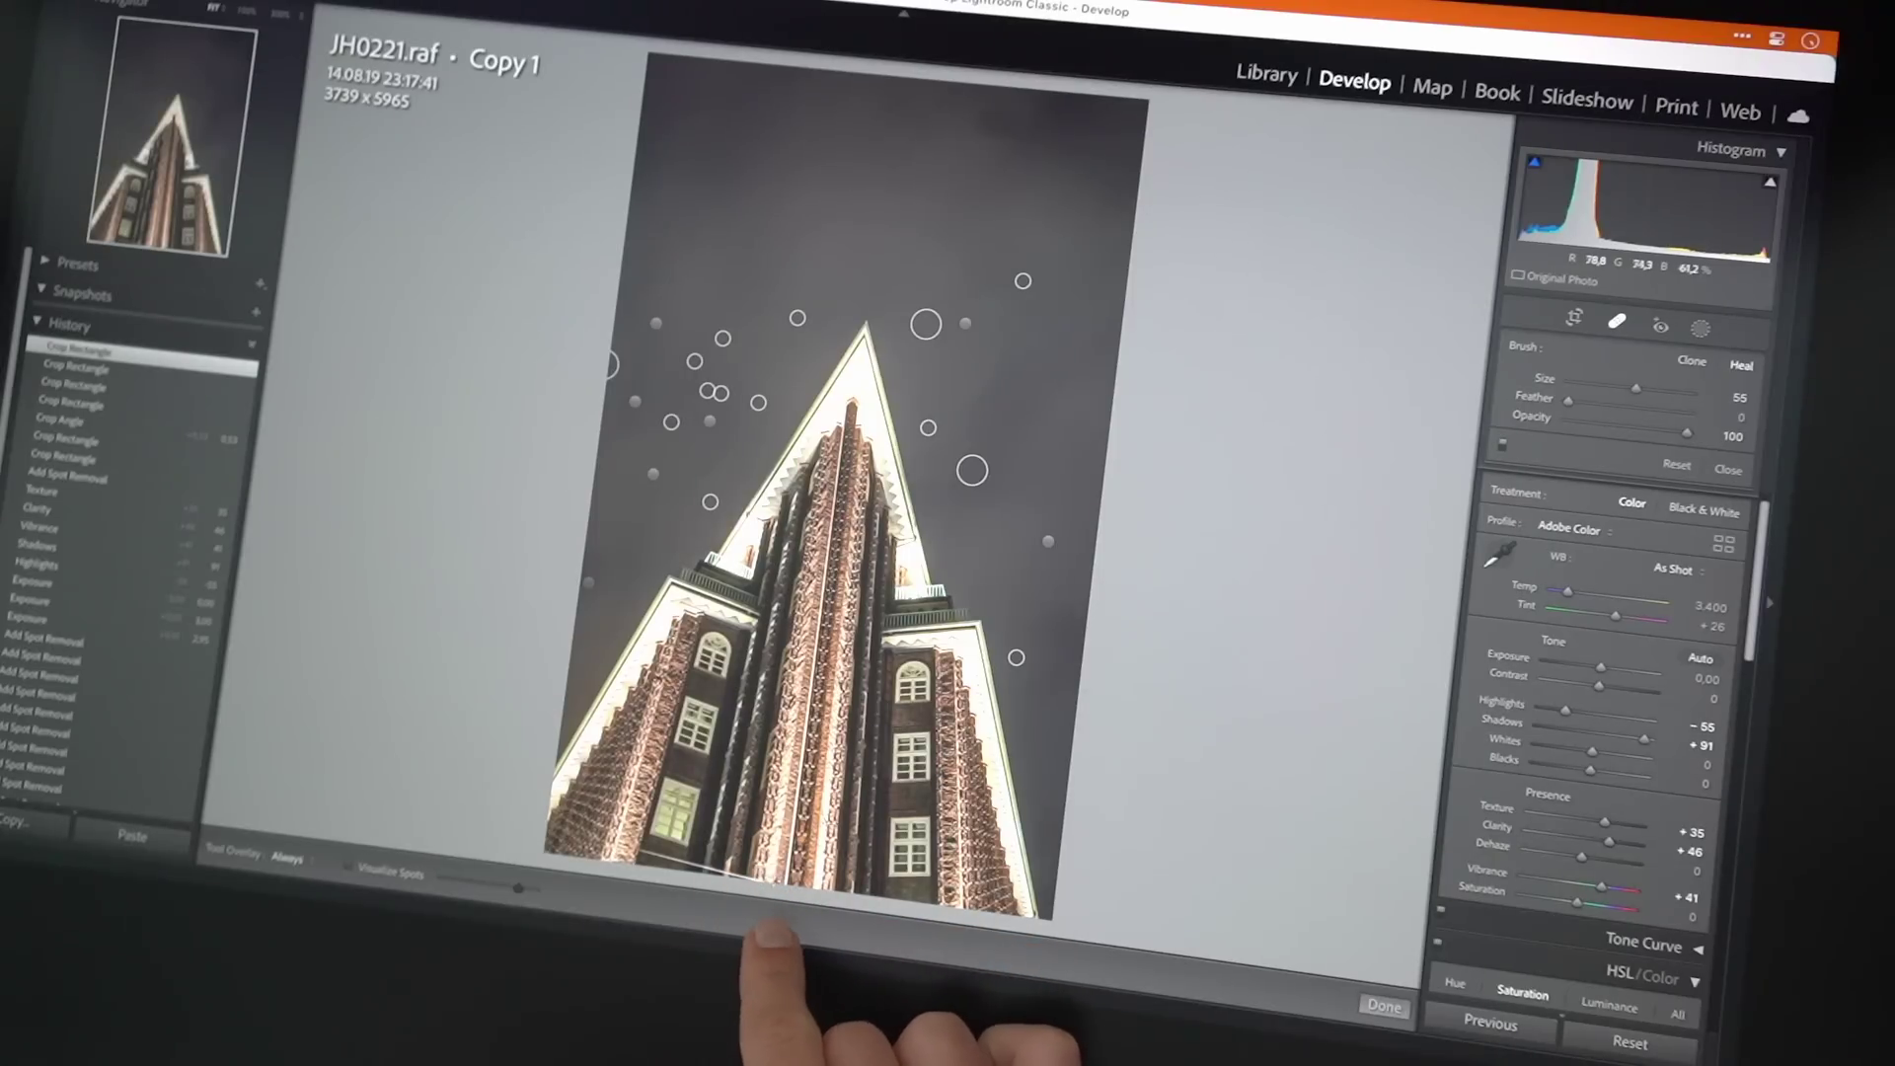
click(765, 876)
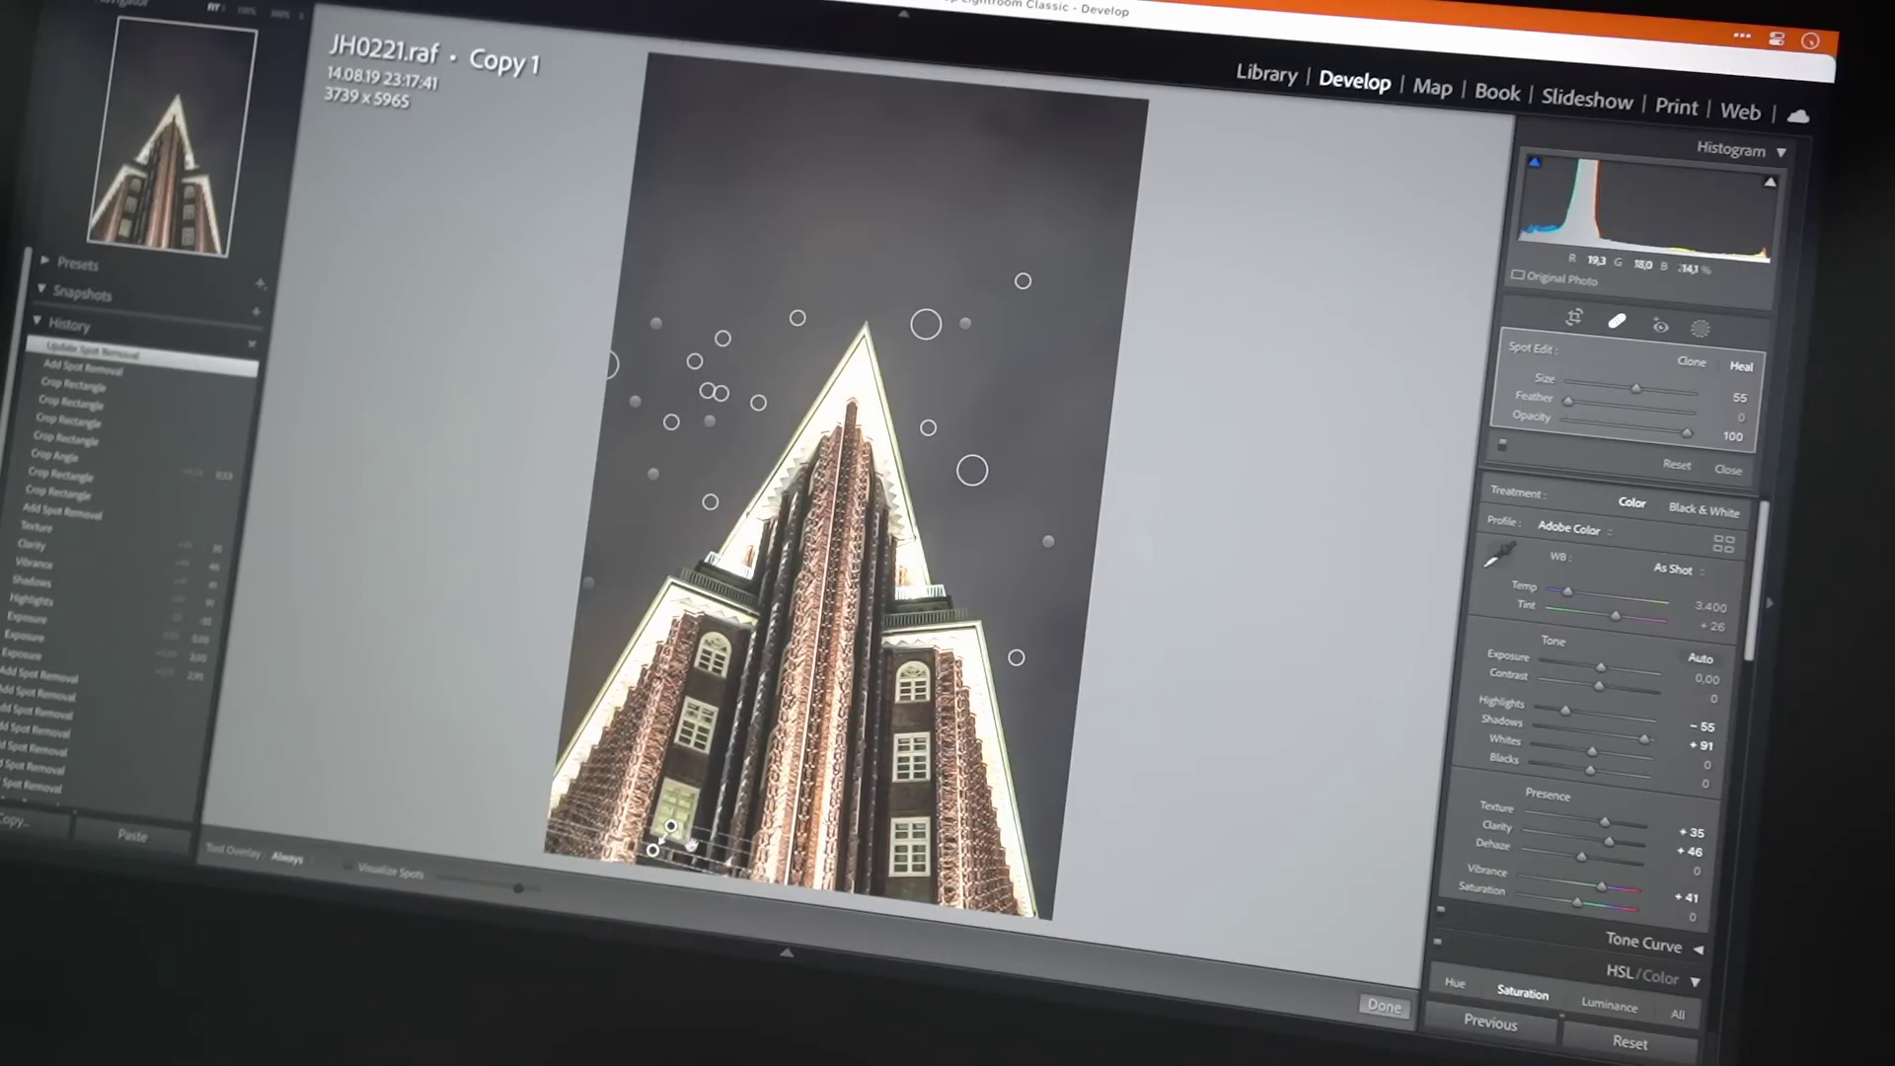
mouse_move(671, 827)
mouse_down()
mouse_move(687, 767)
mouse_move(660, 842)
mouse_up()
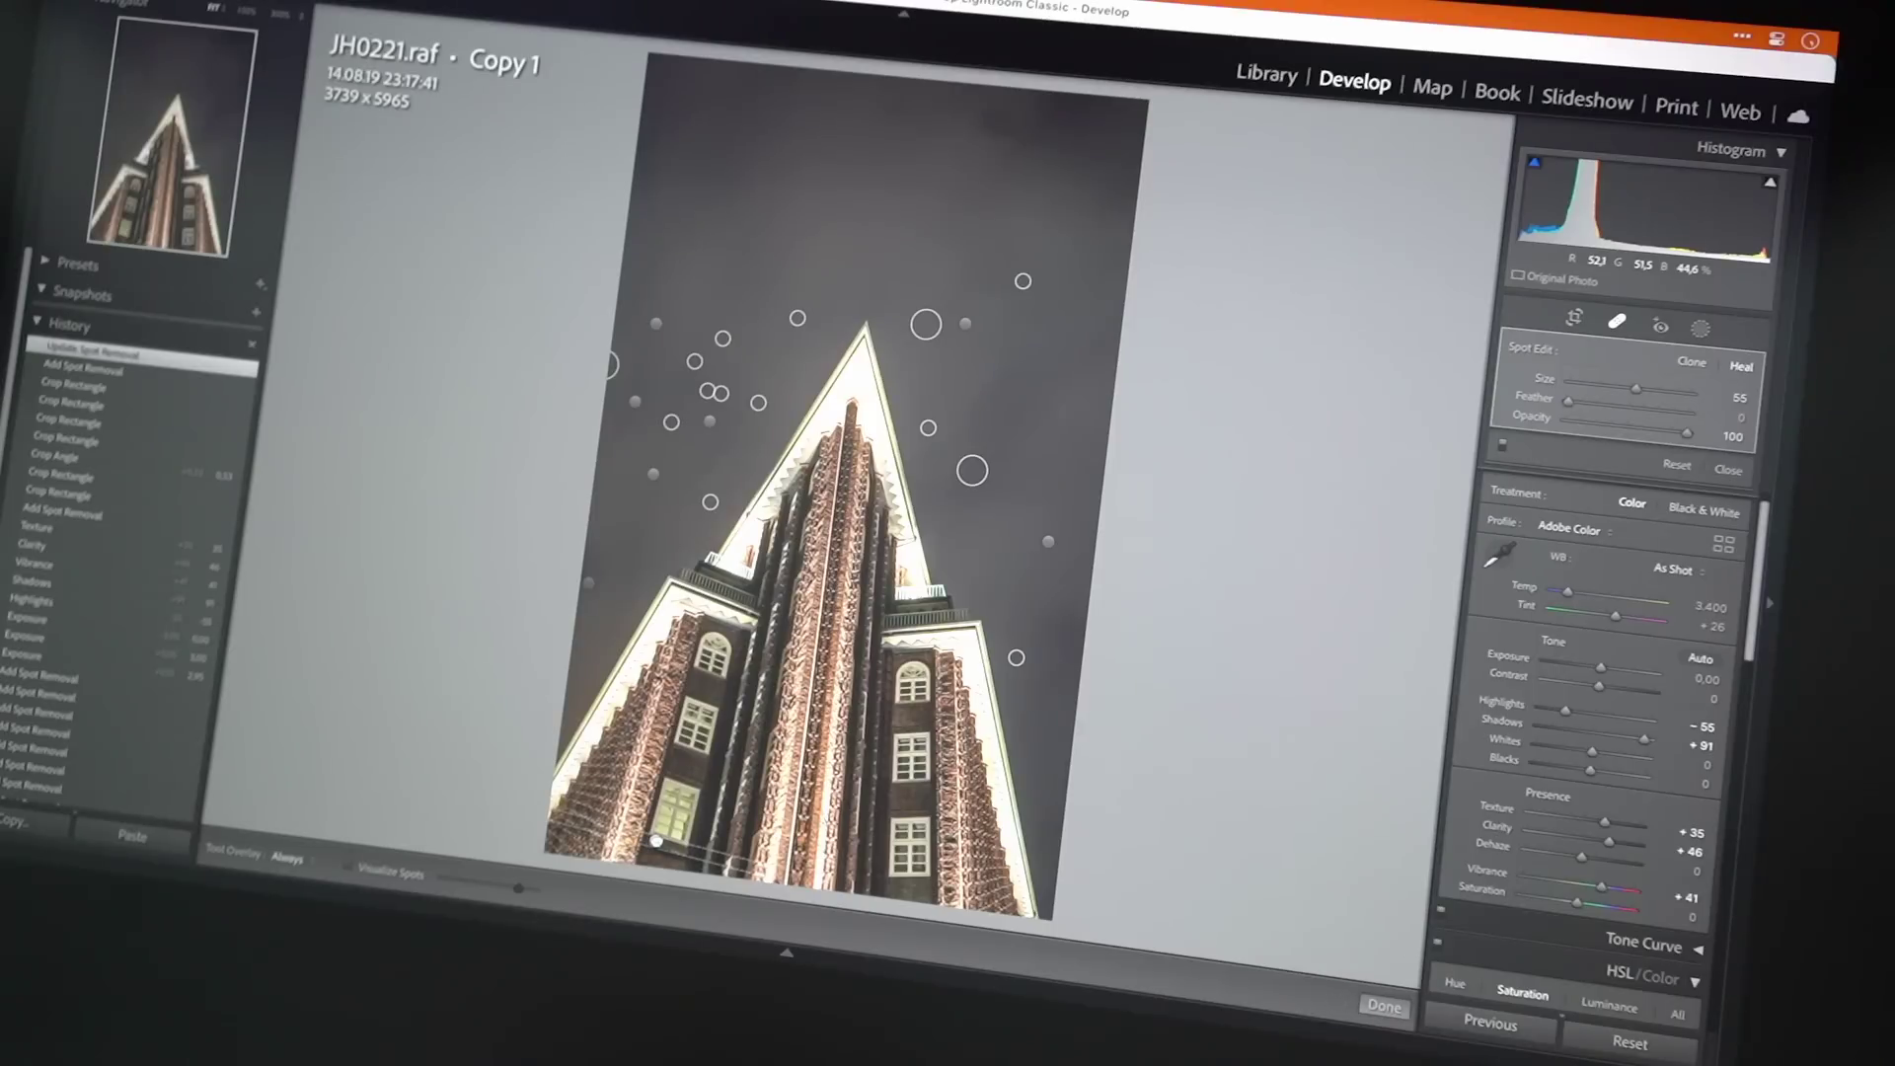
drag(656, 841, 654, 845)
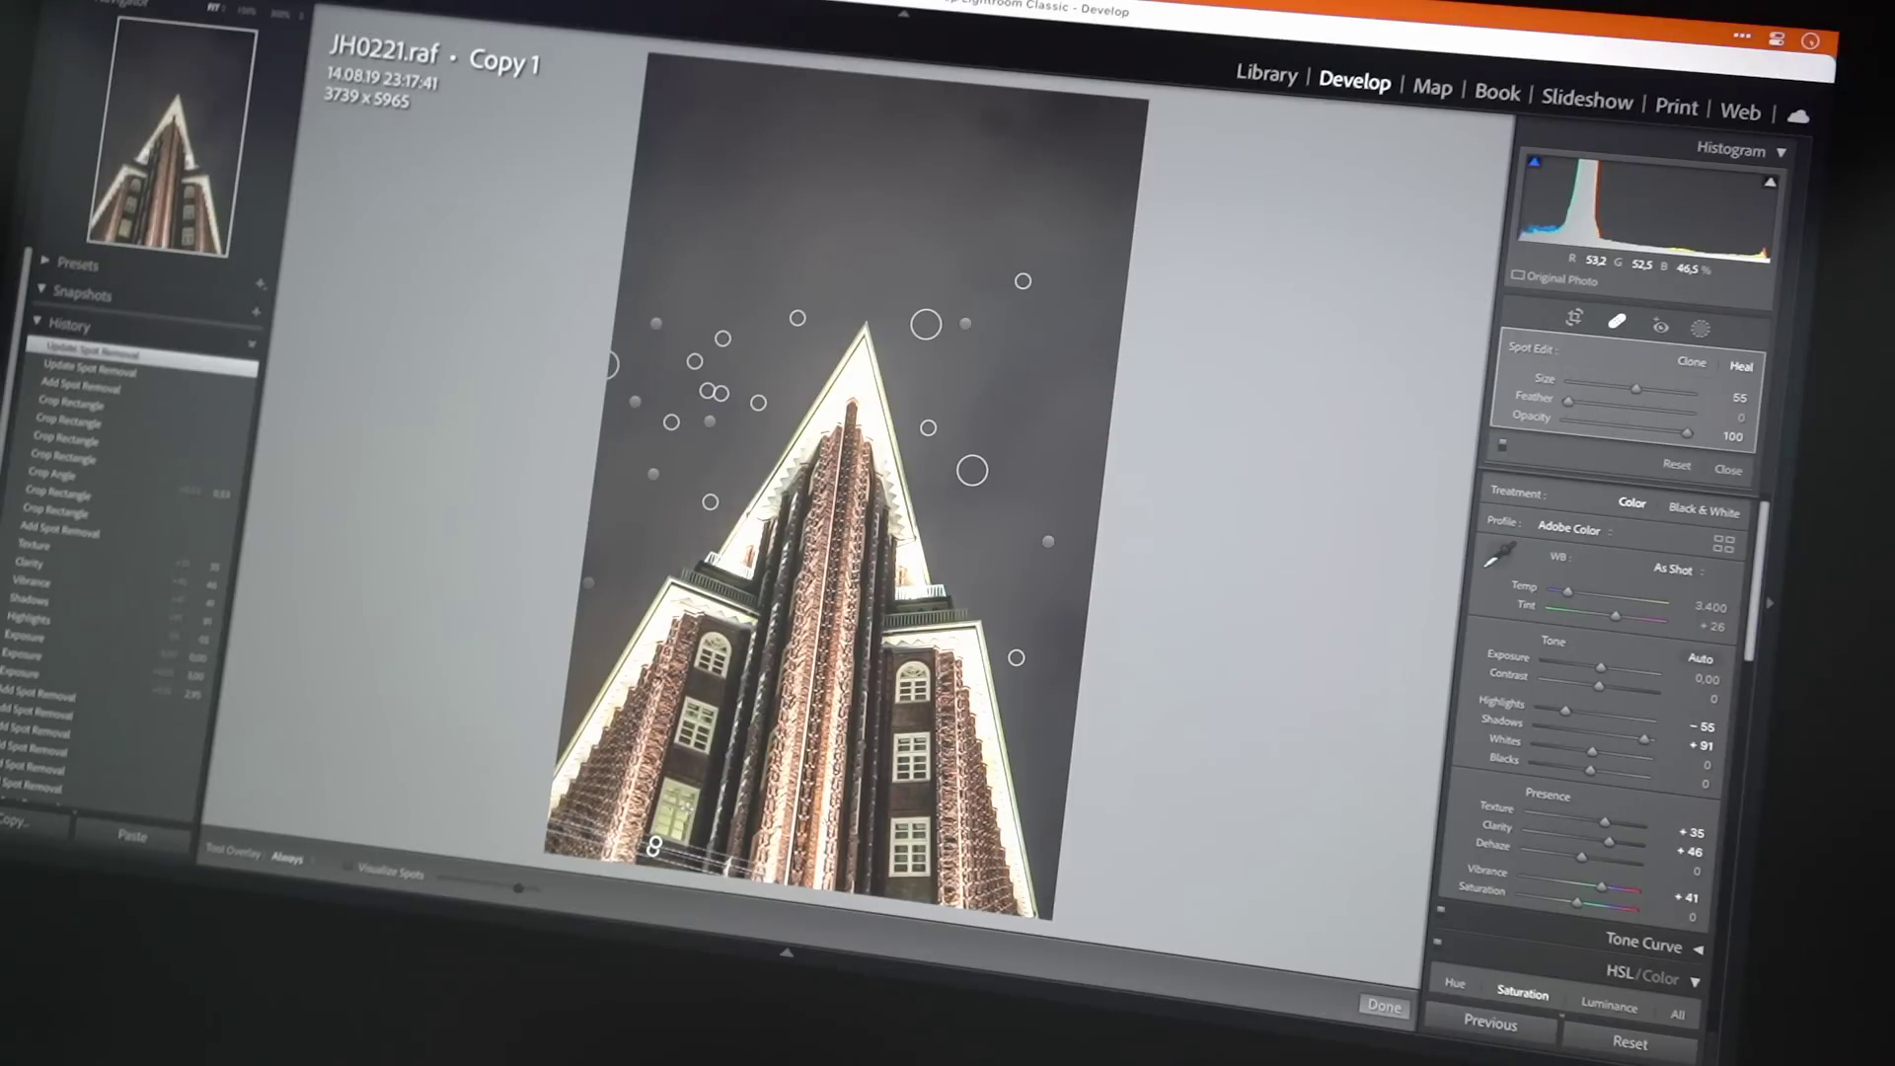
key(Return)
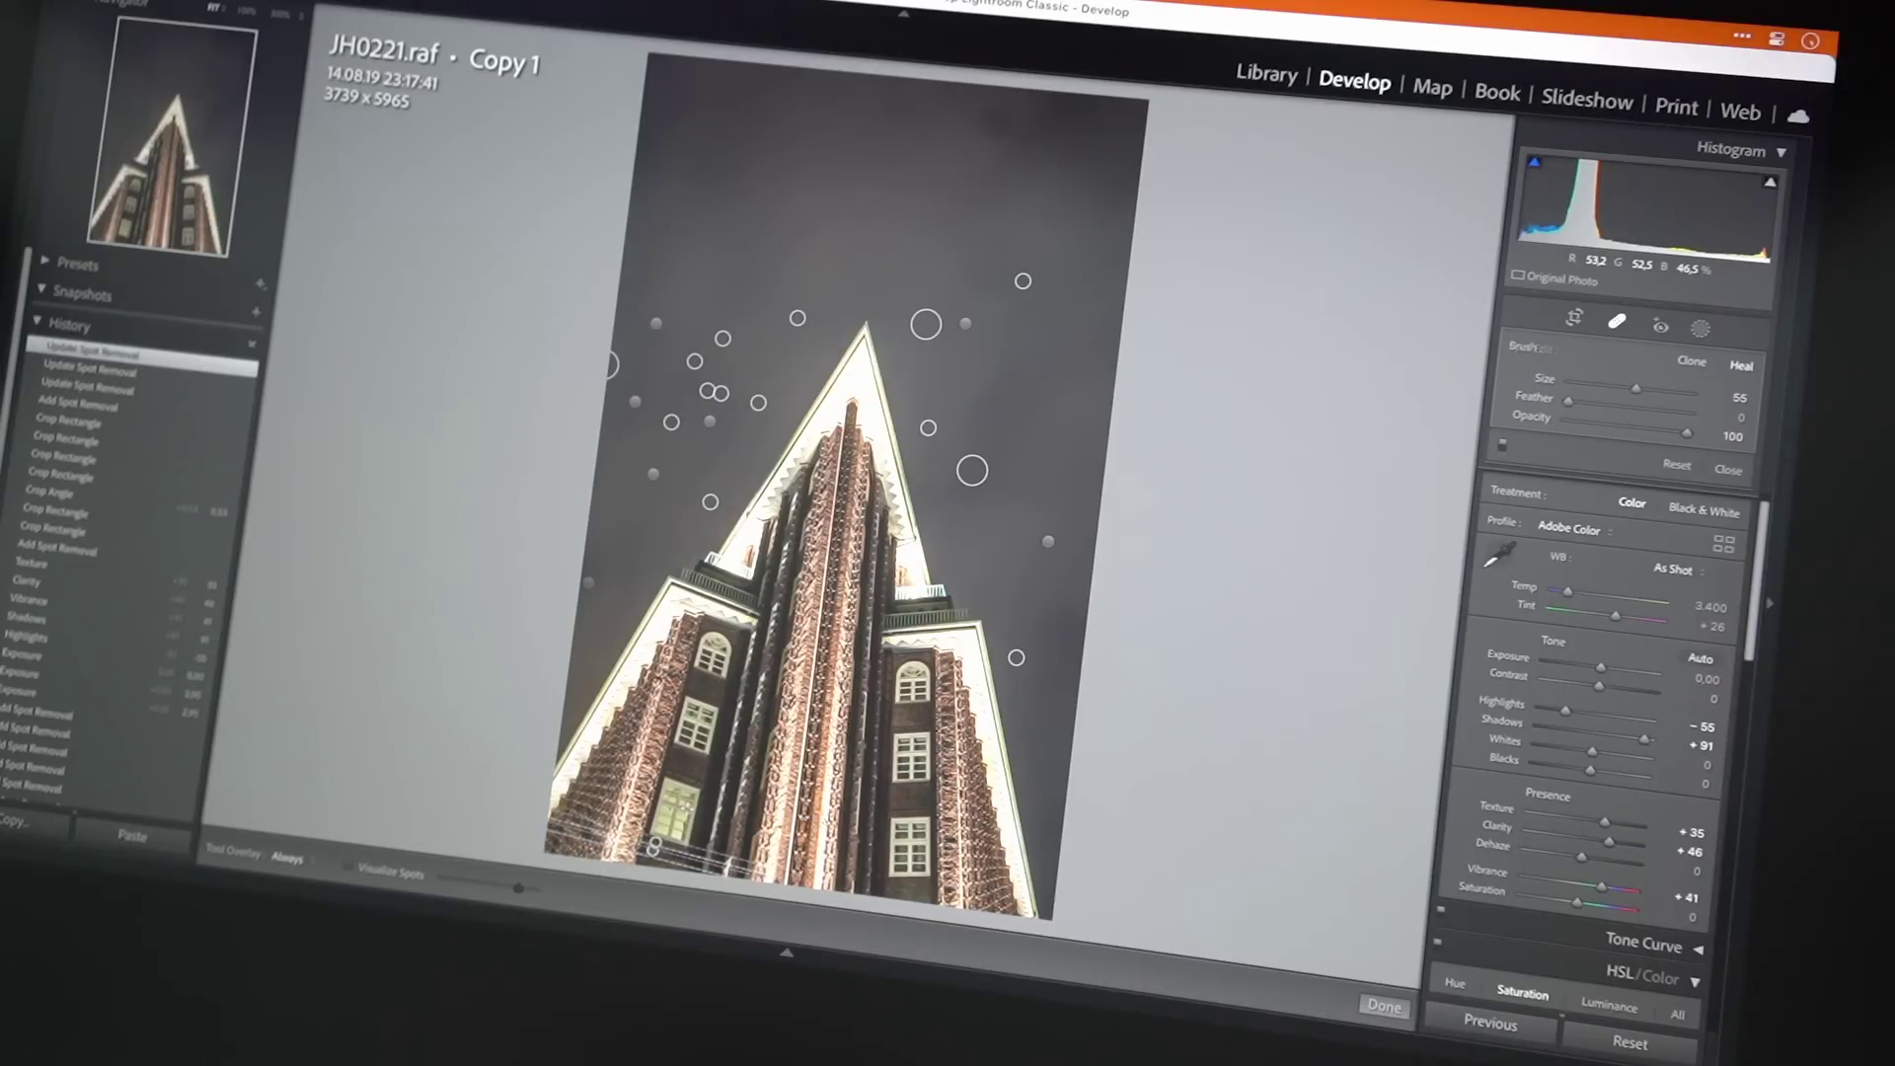
key(q)
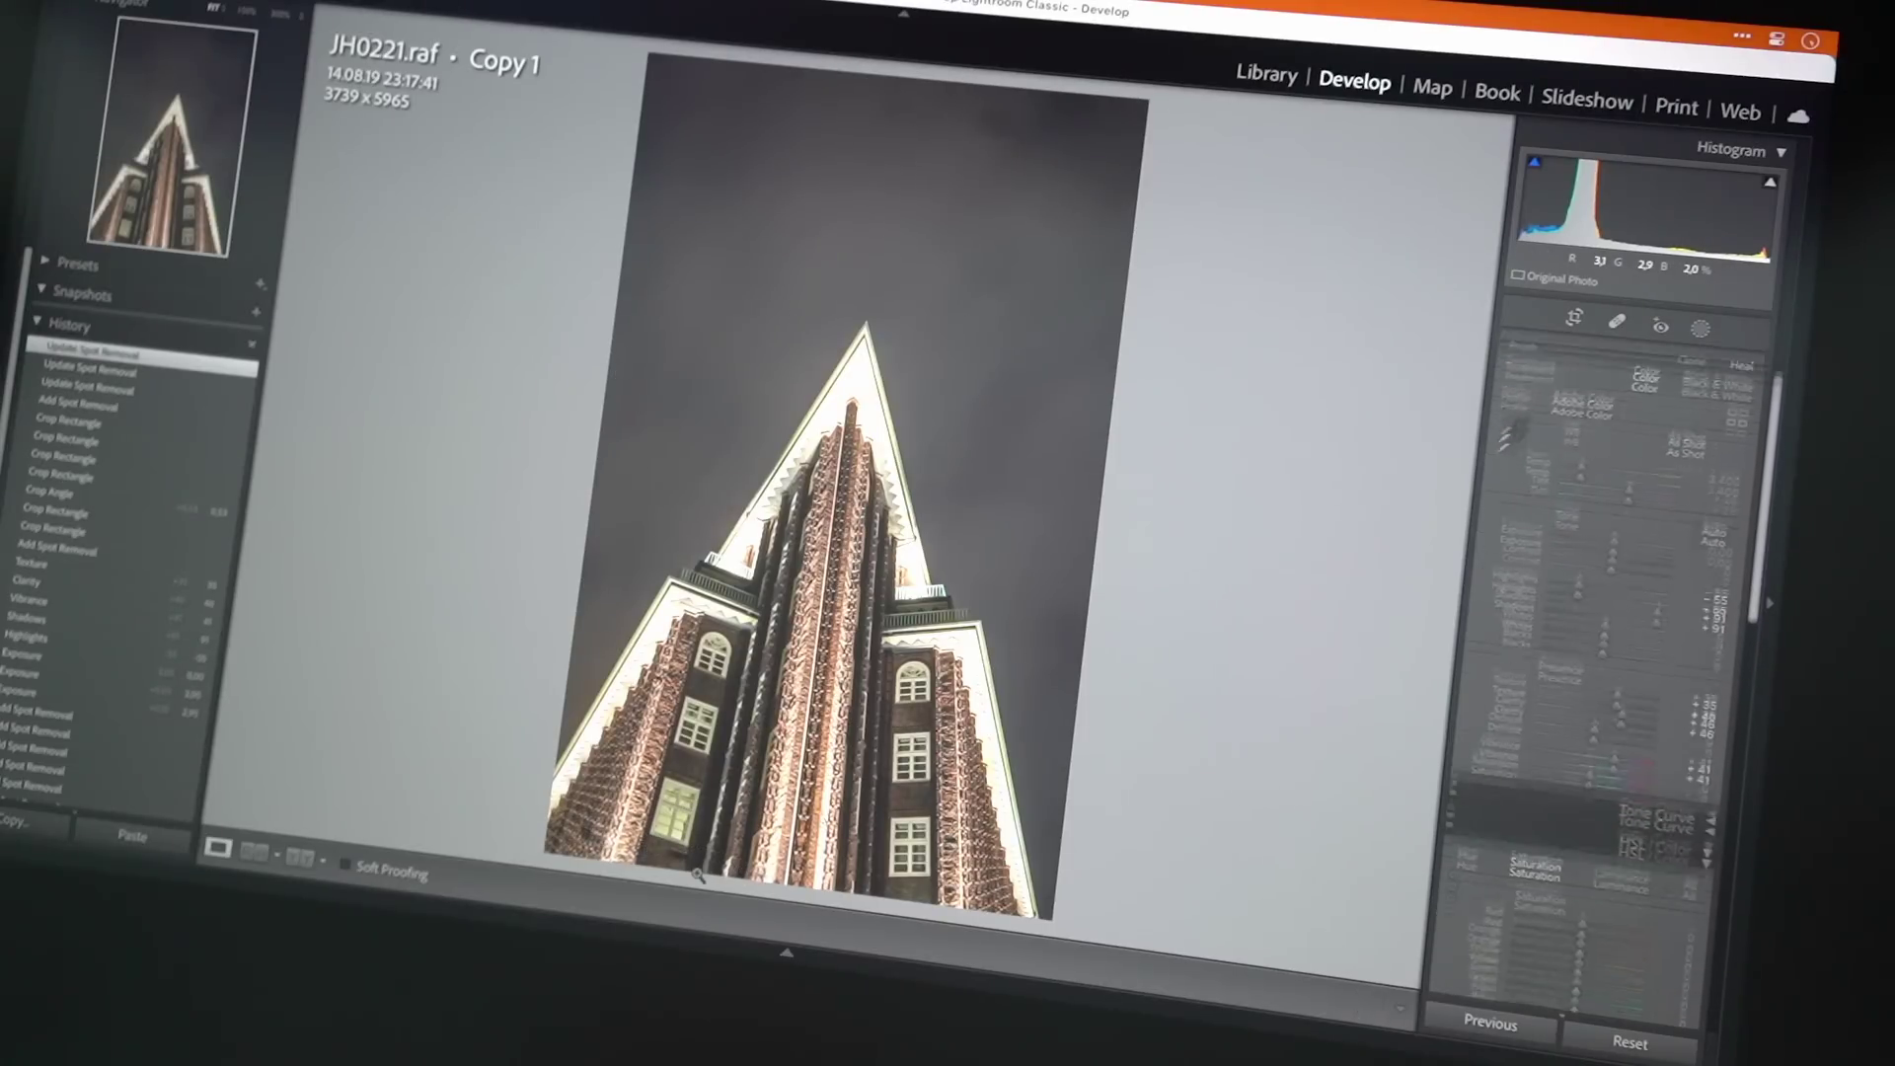
click(668, 856)
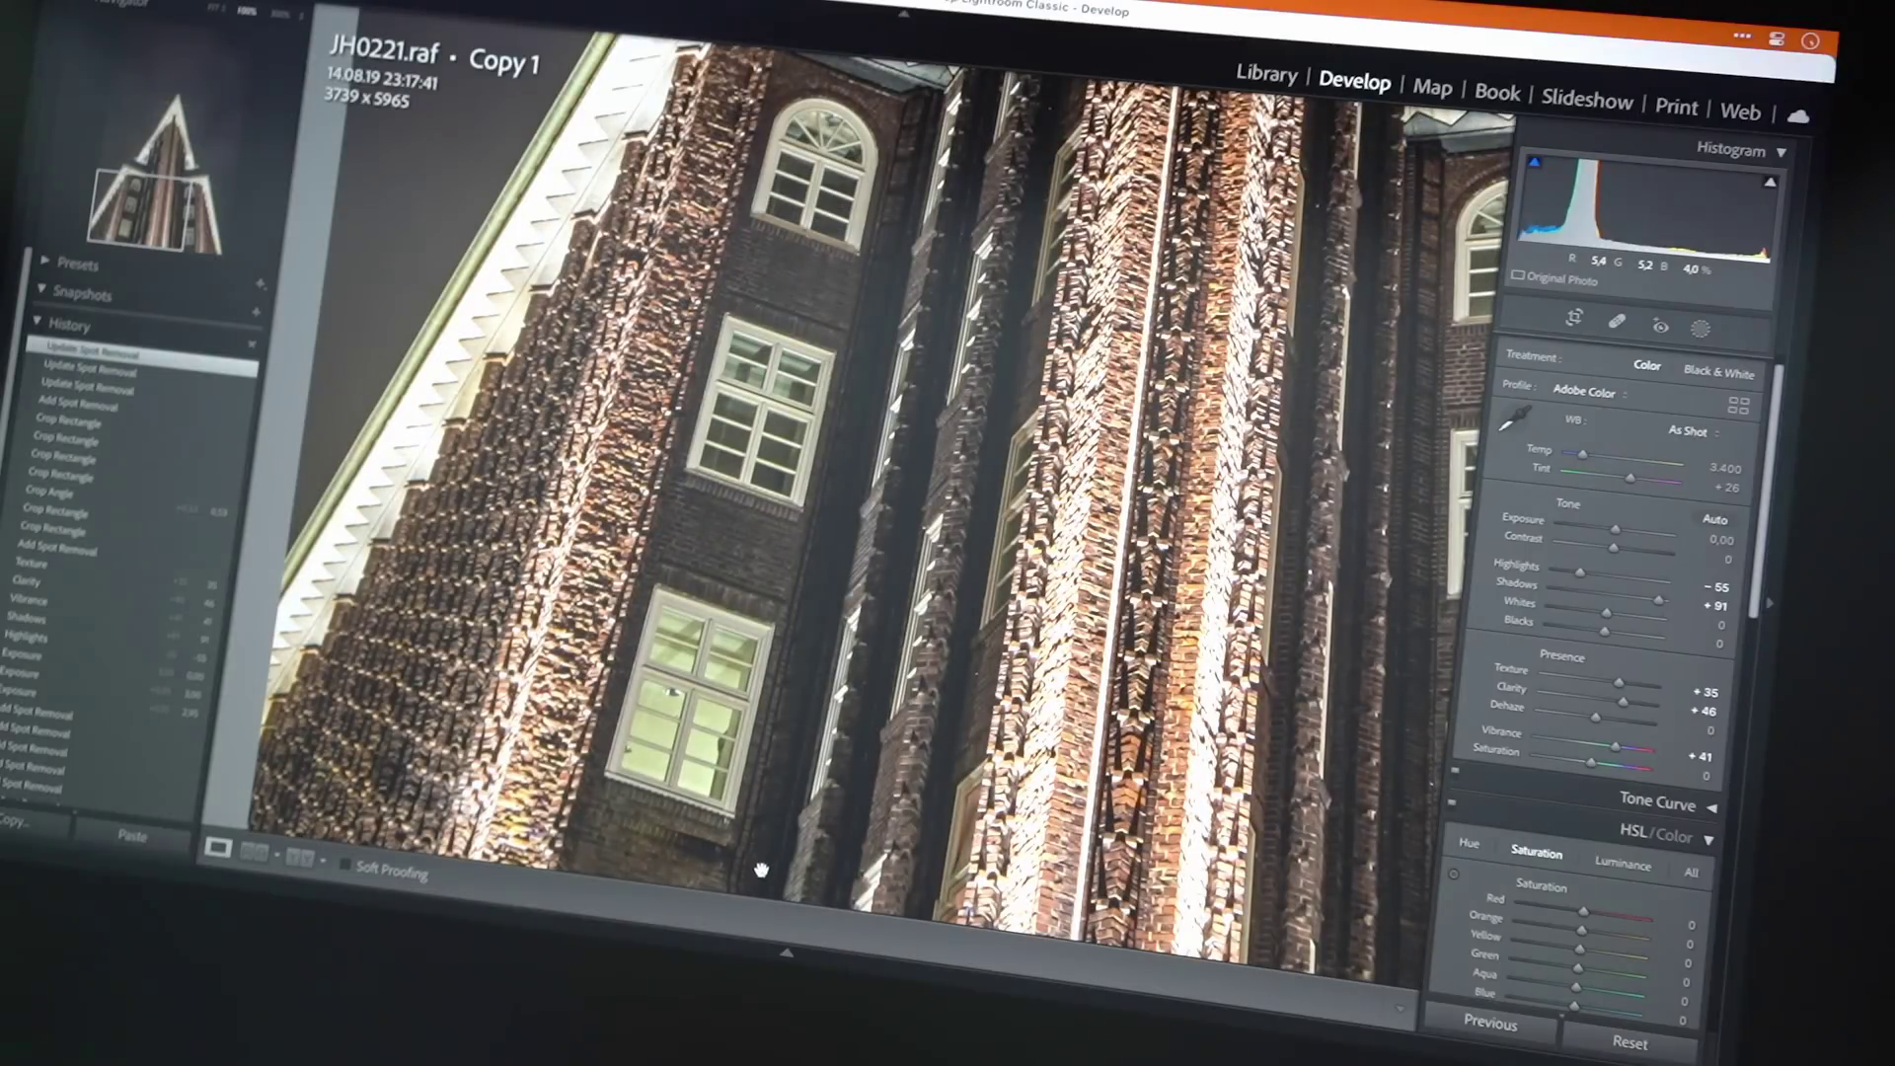
mouse_move(761, 869)
mouse_down()
mouse_move(908, 849)
mouse_move(741, 849)
mouse_up()
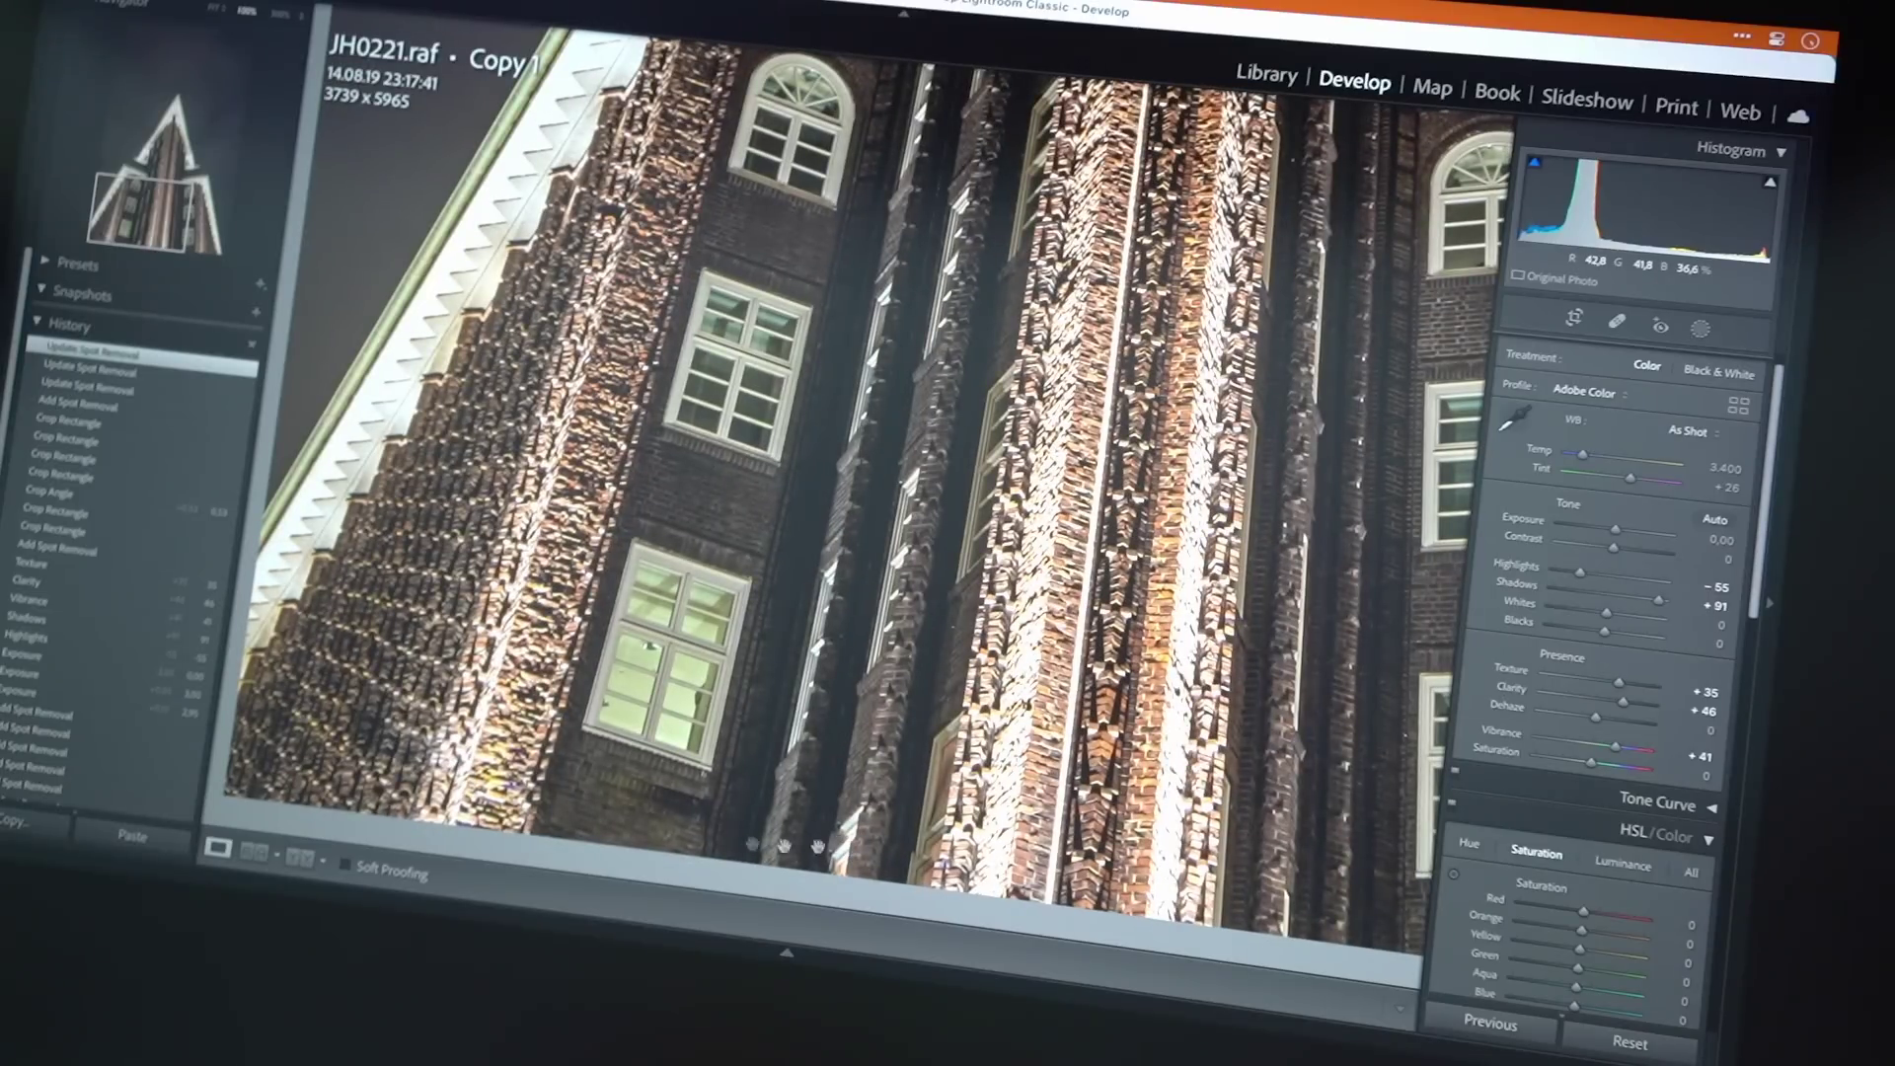
click(676, 783)
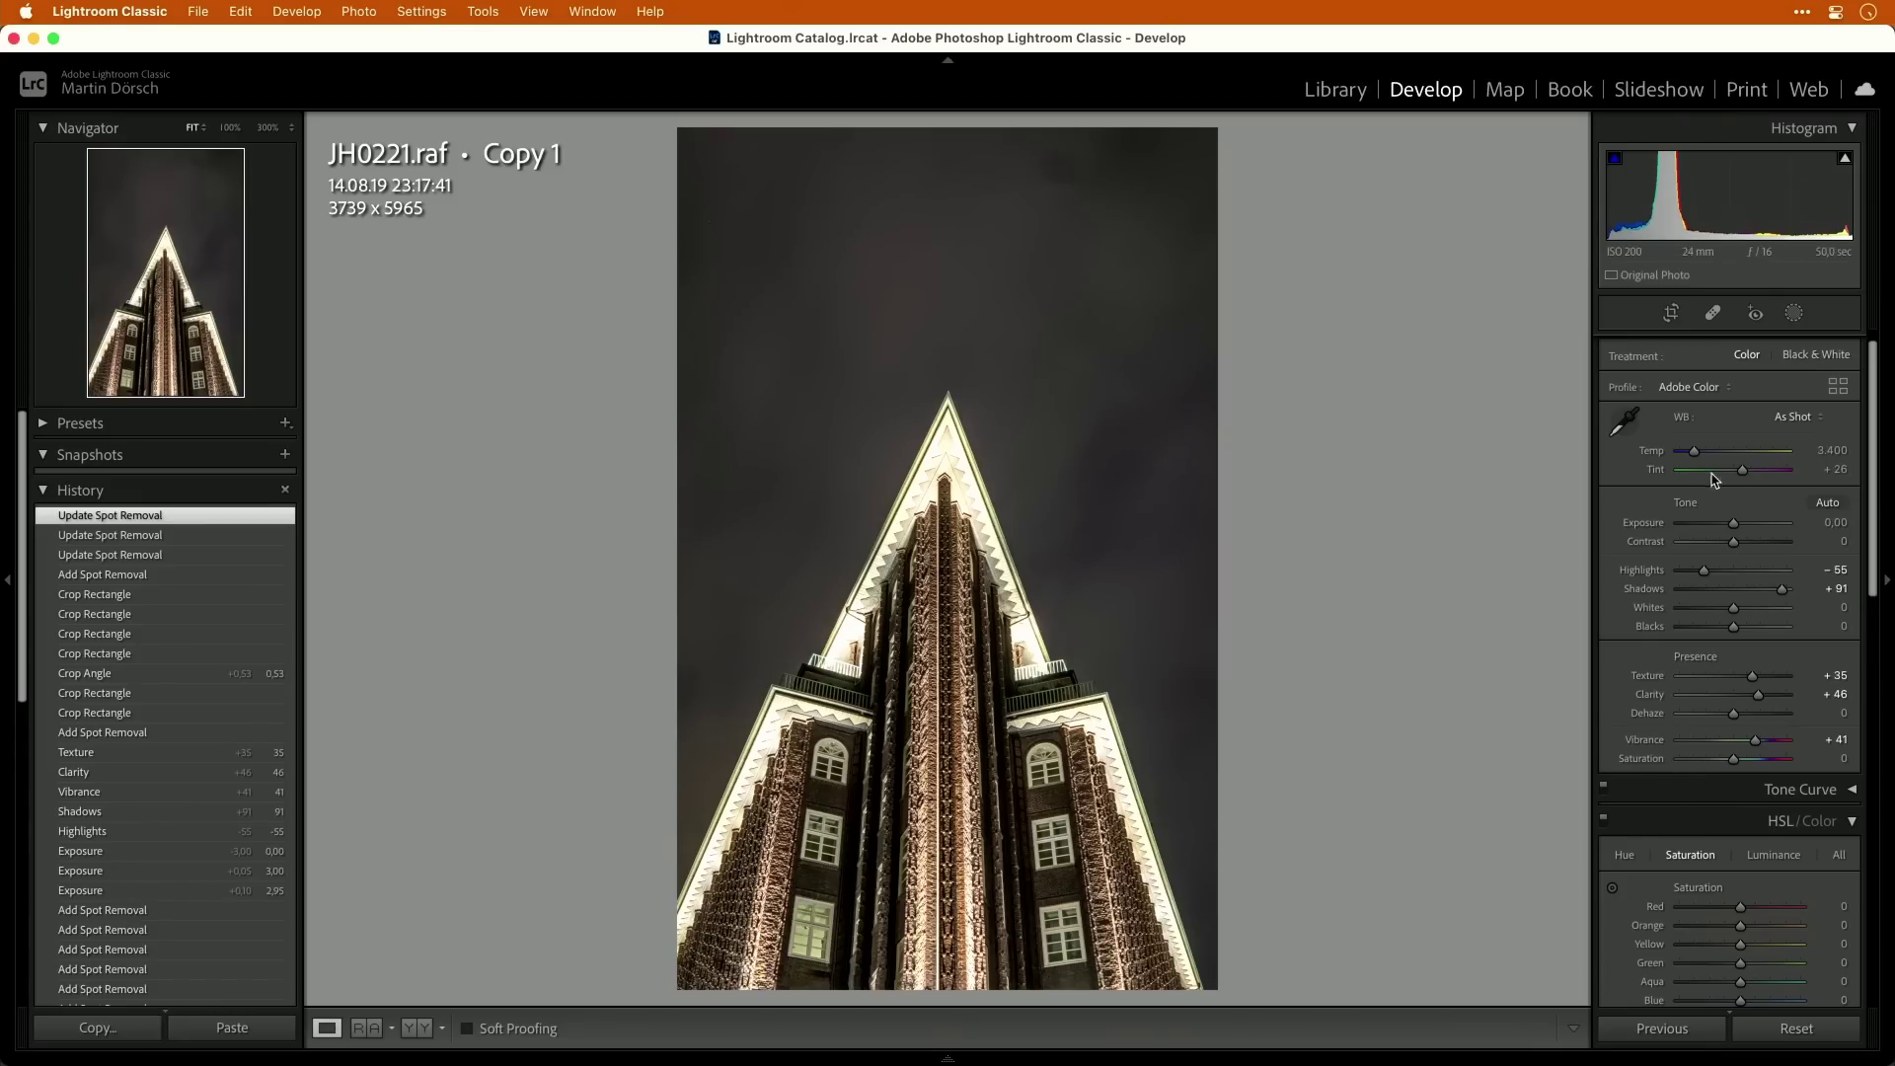
Cool the white balance to Temp 3,129 and Tint +33, and raise the overall Saturation to +11.
drag(1694, 452, 1743, 474)
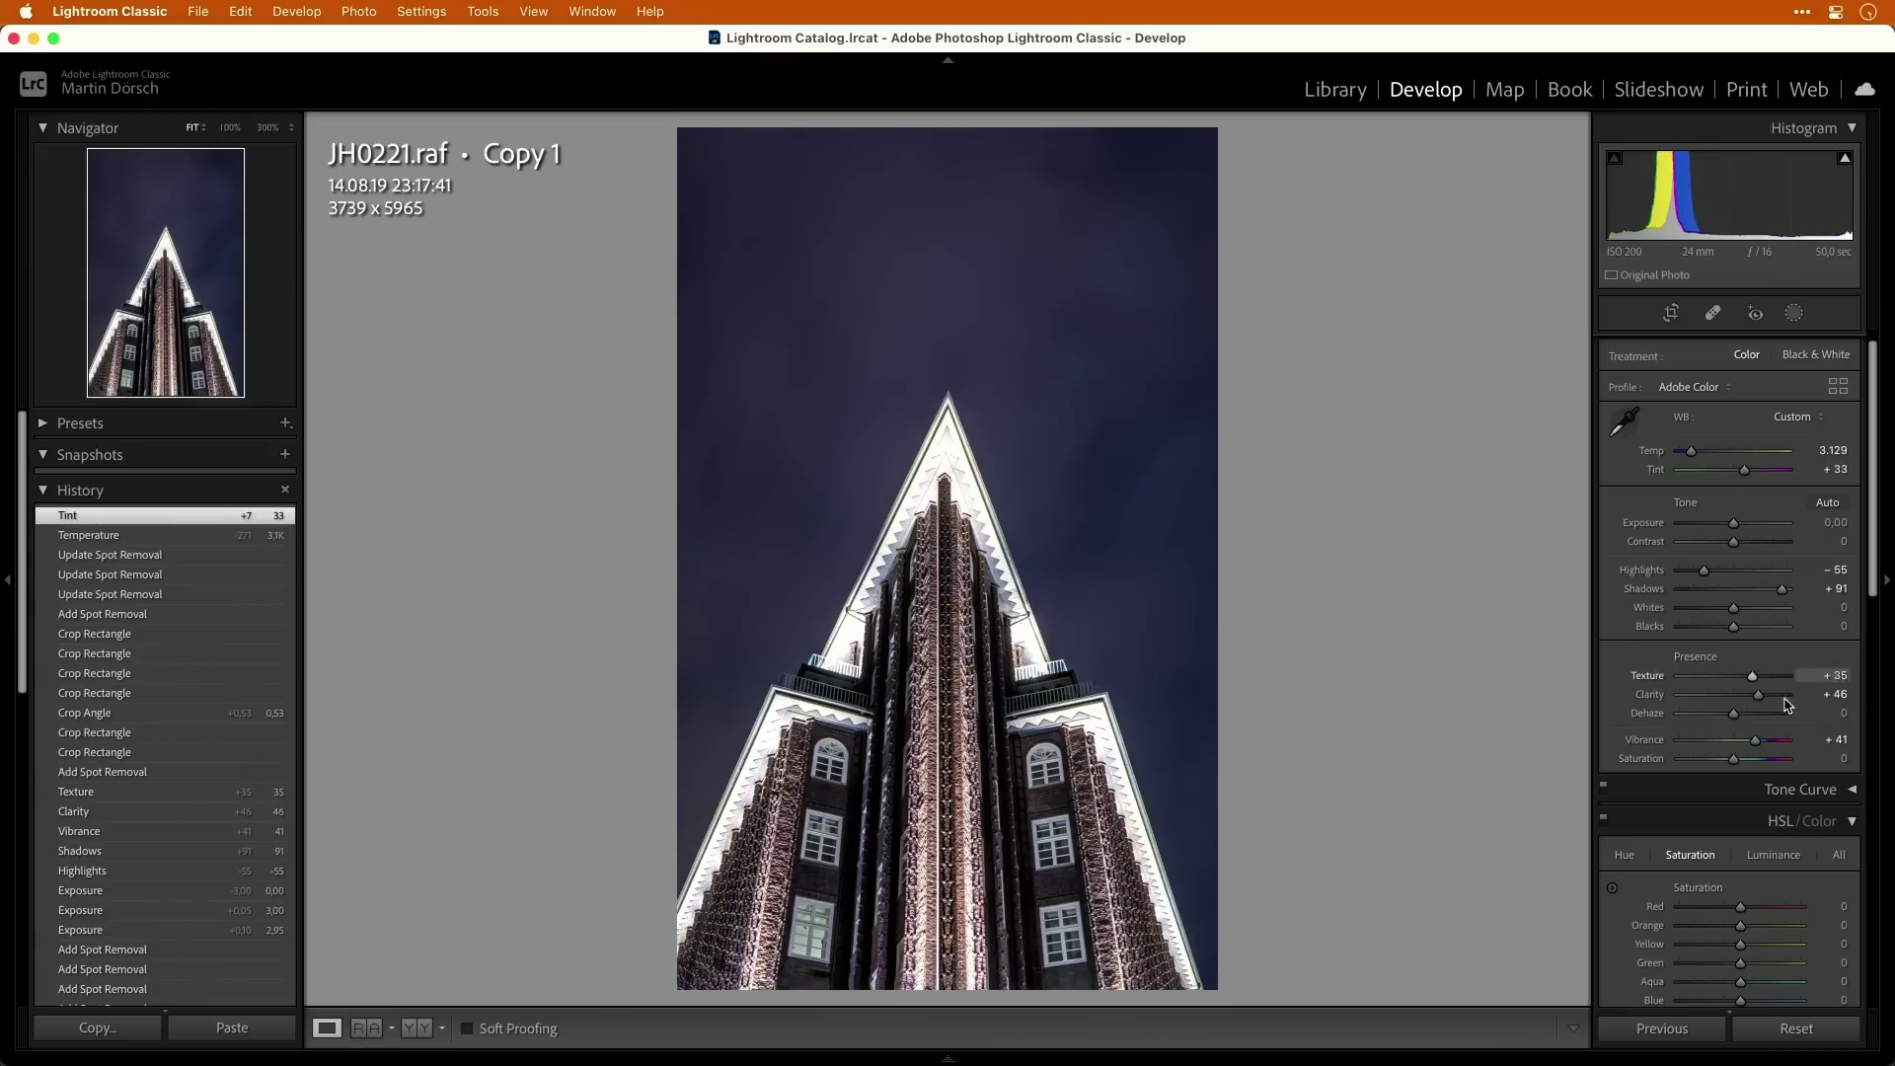
drag(1743, 763, 1744, 763)
Desaturate the sky with the HSL targeted adjustment, bringing the Blue saturation to -72 along with the purples.
drag(1880, 570, 1871, 683)
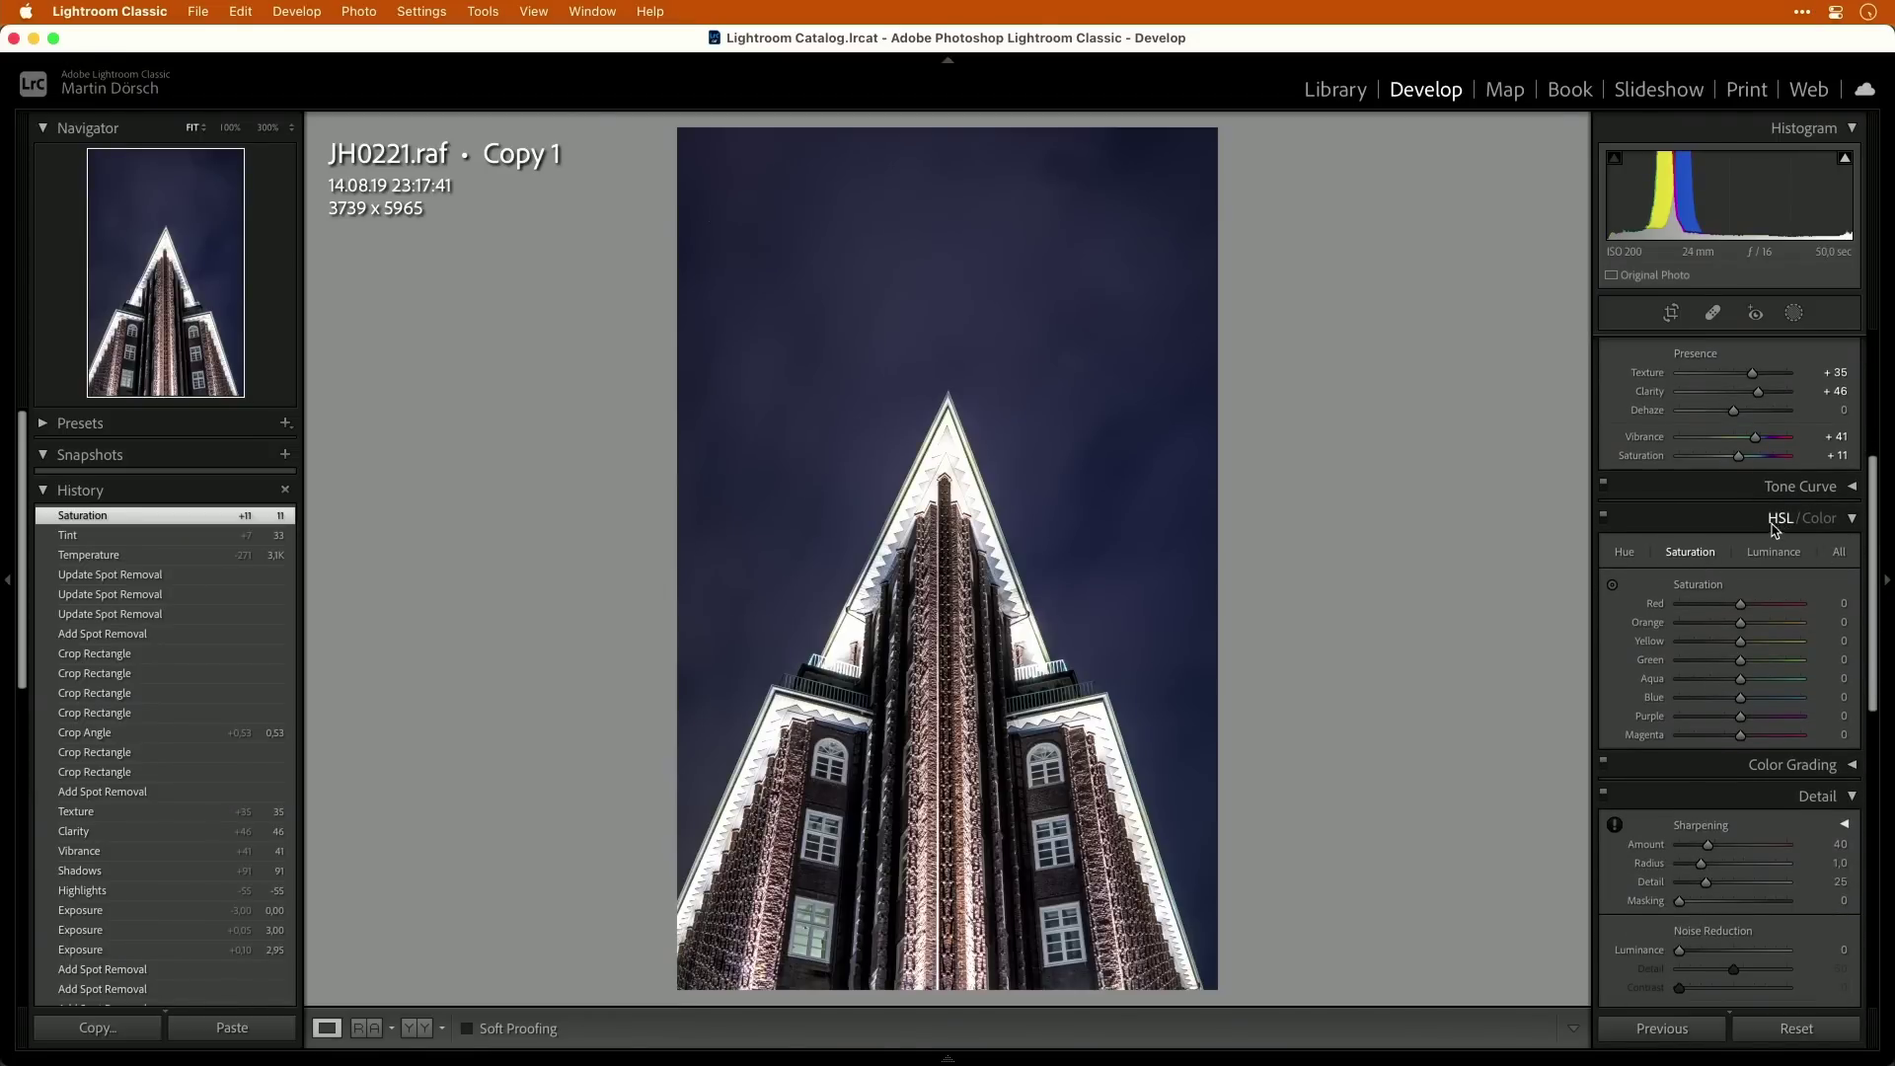
click(1609, 585)
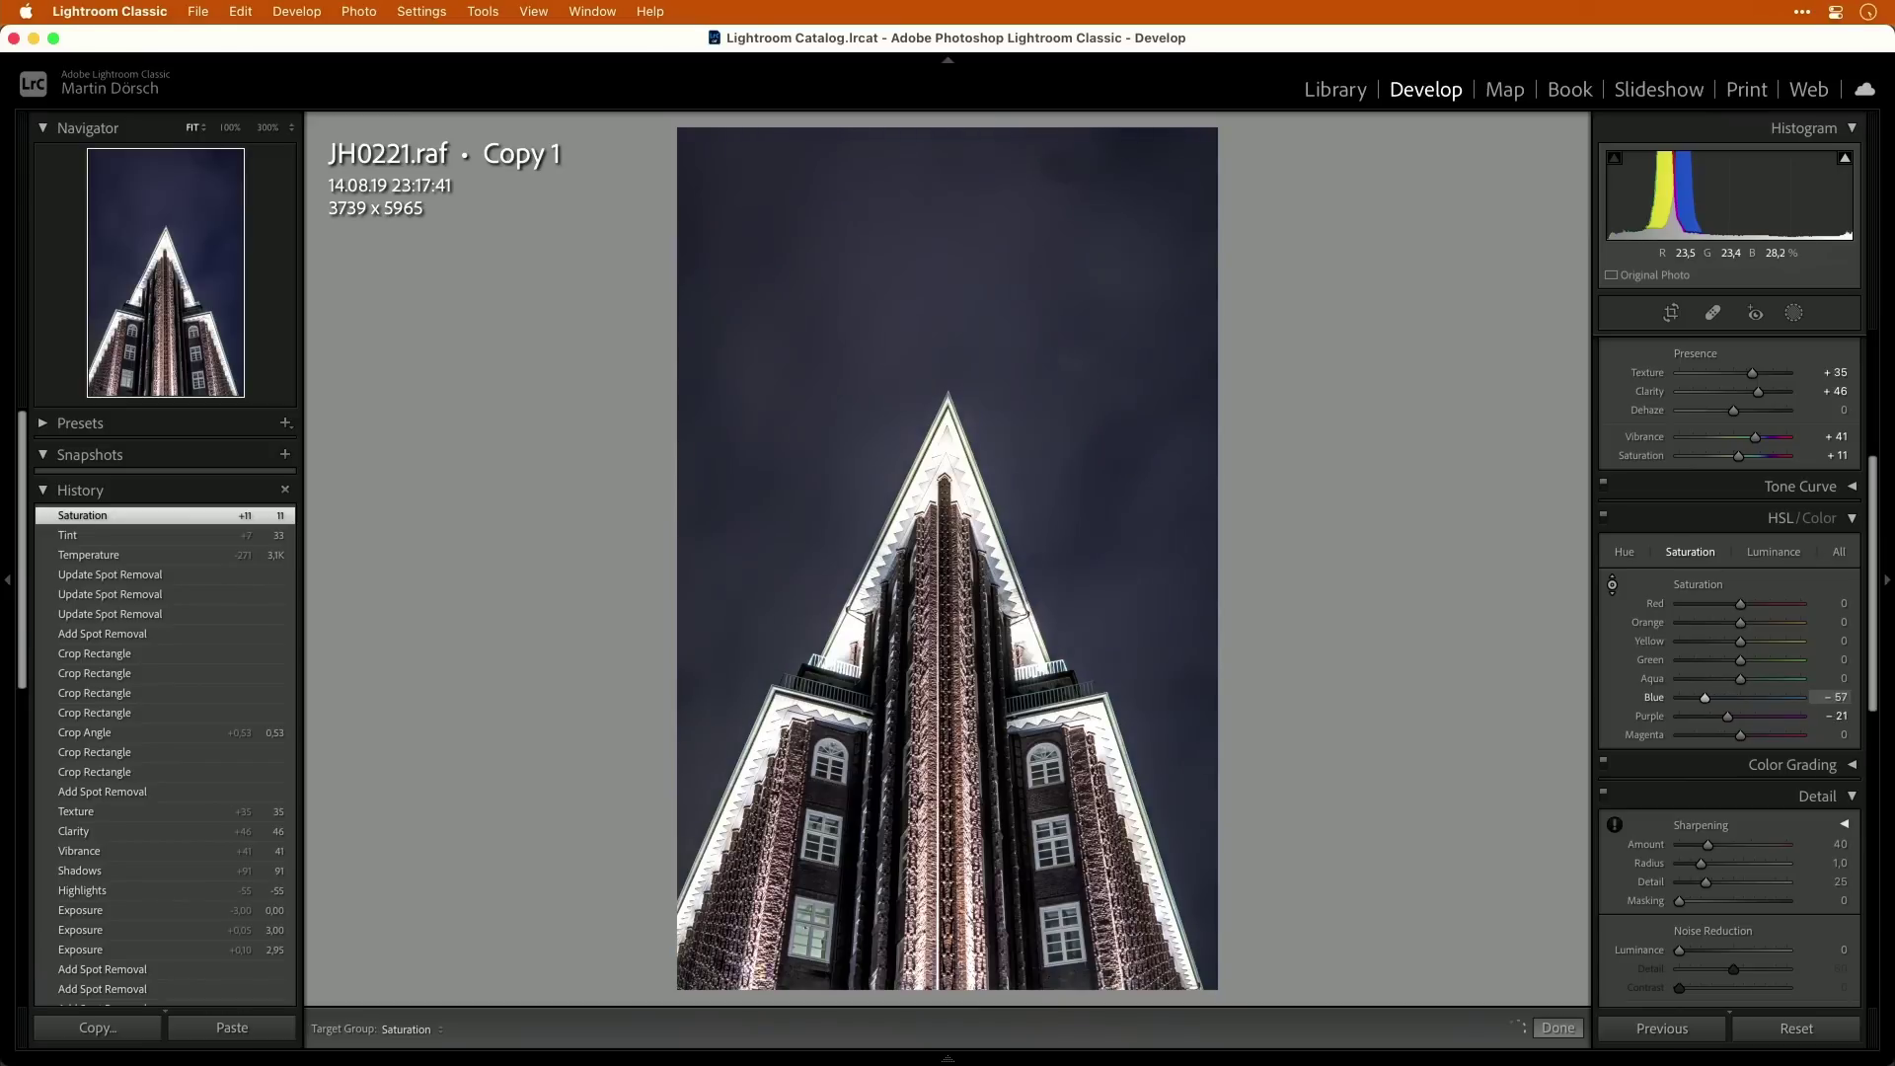
drag(1076, 325, 1076, 345)
Shift the brick facade's hues toward red with the targeted adjustment, Orange -58 and Yellow -100, and preview the photo full screen.
key(super+alt+shift+h)
drag(960, 813, 961, 824)
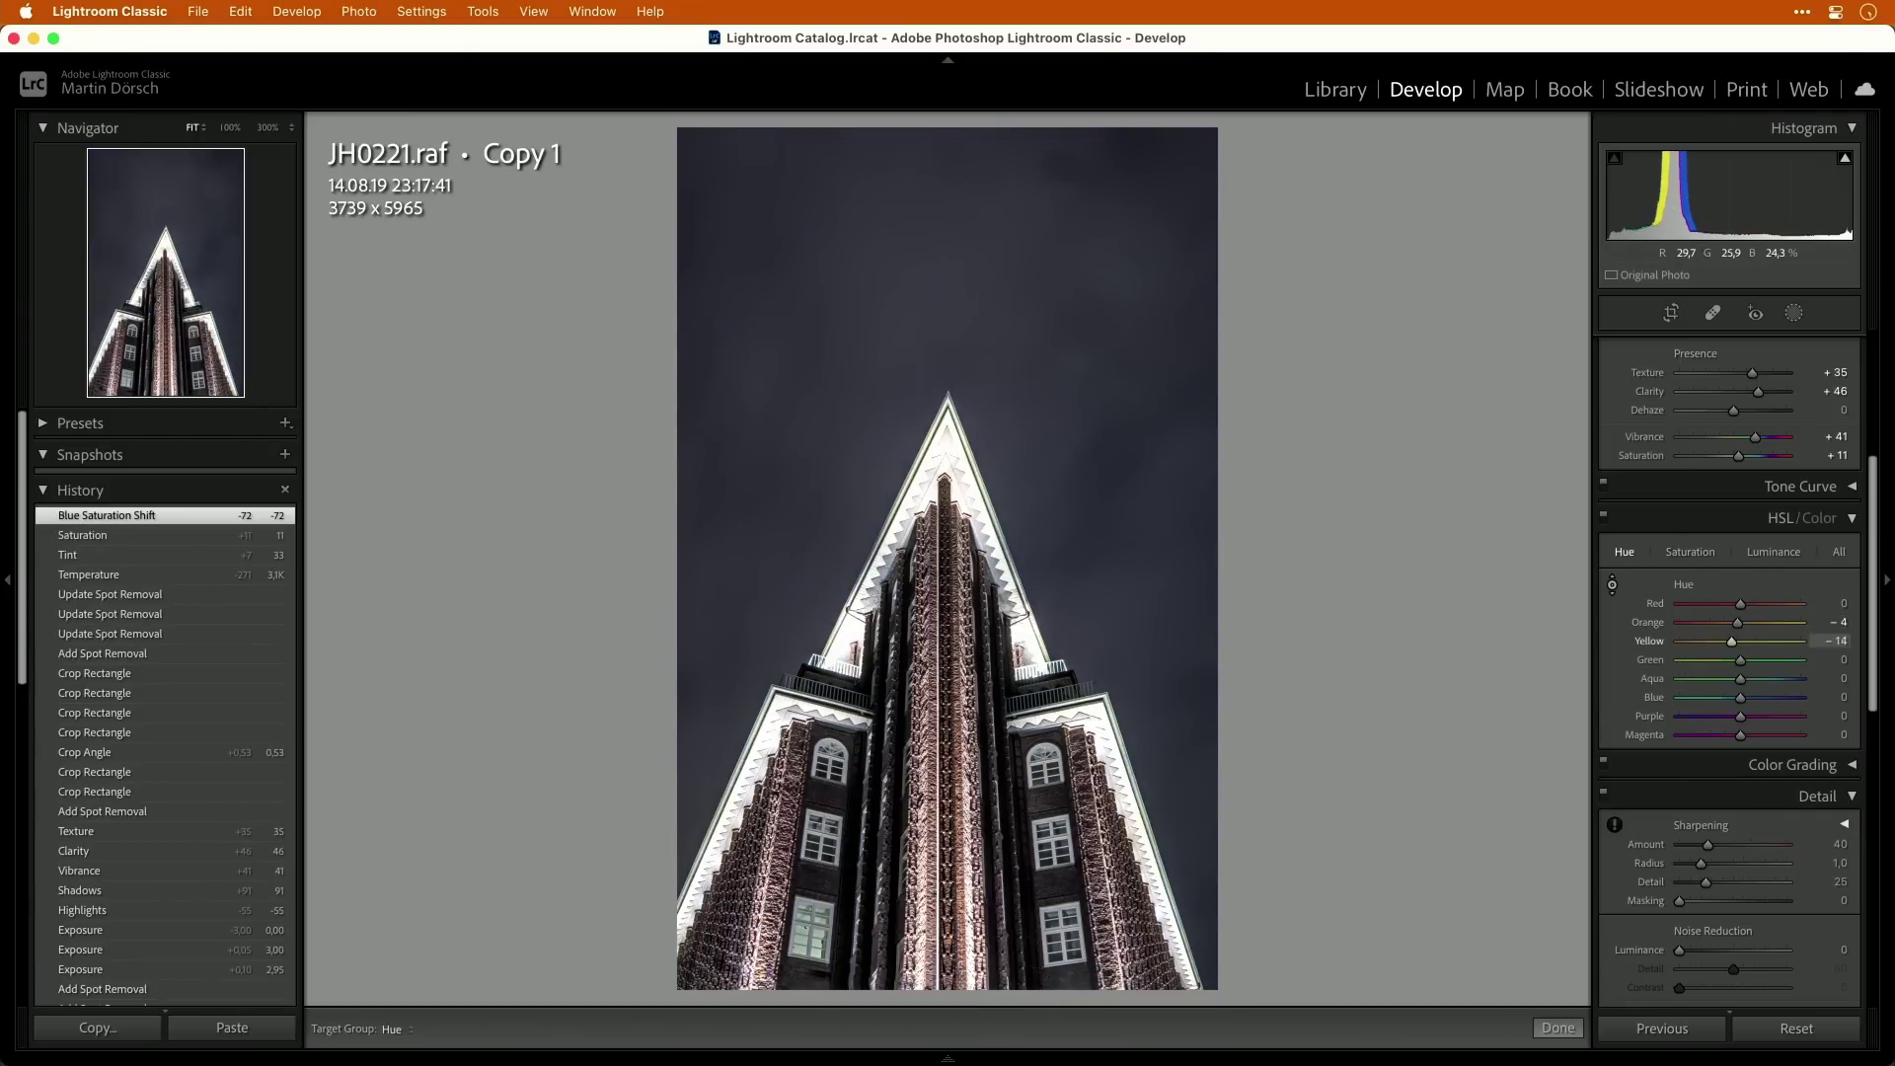
mouse_move(960, 921)
mouse_down()
mouse_move(961, 714)
mouse_move(961, 919)
mouse_up()
drag(960, 813, 961, 819)
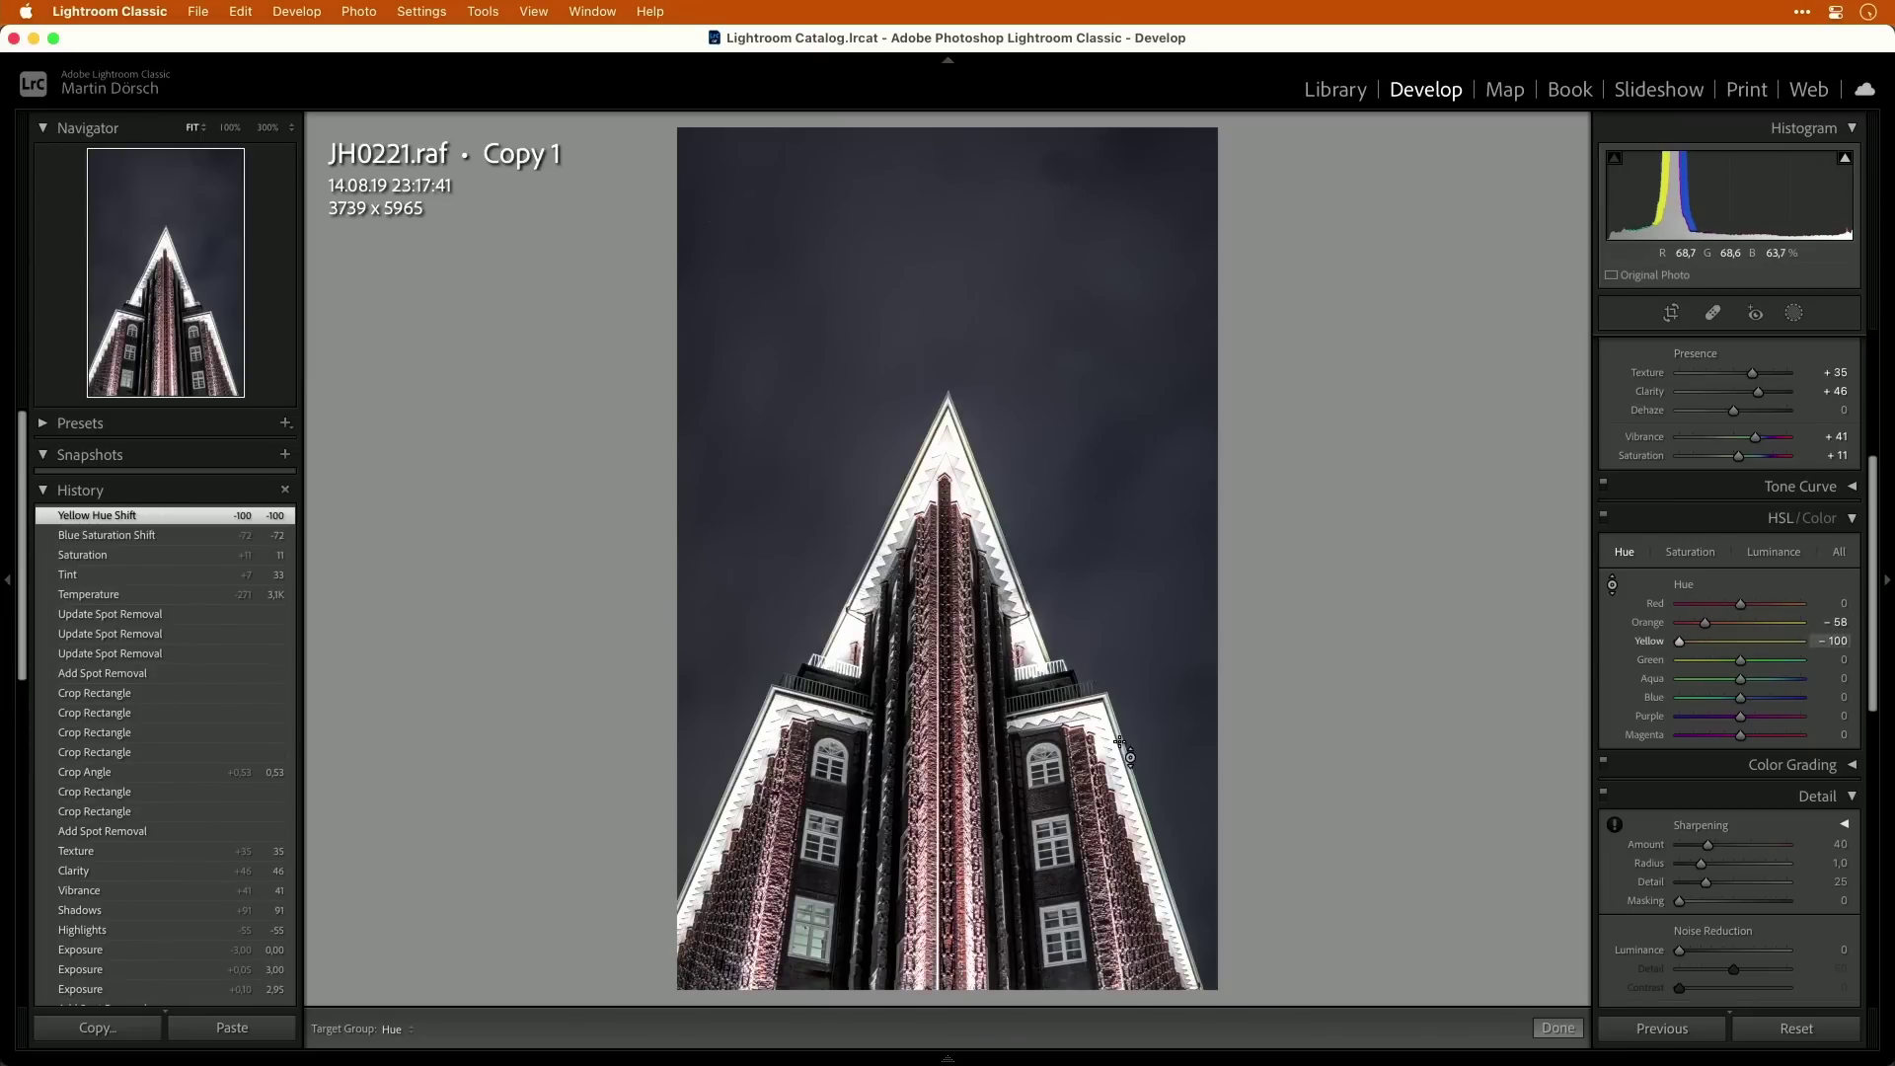
click(1558, 1027)
key(f)
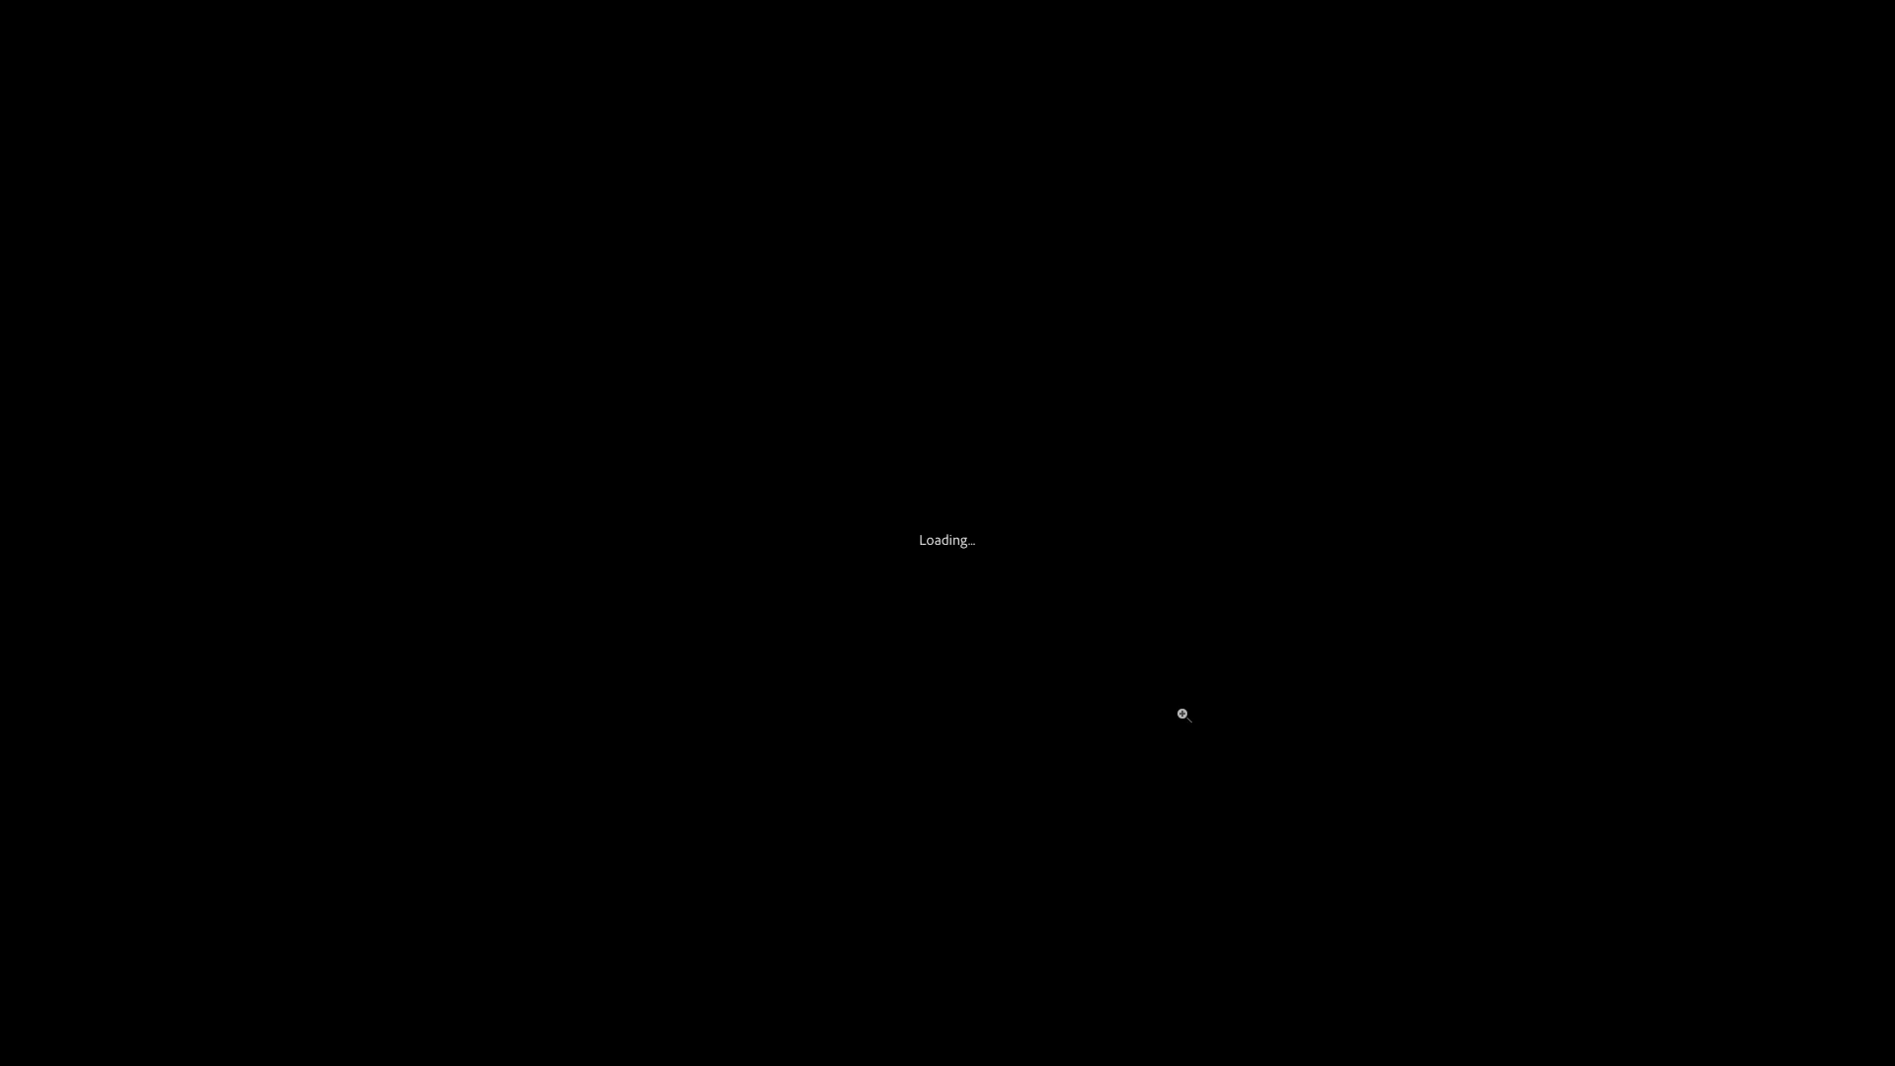